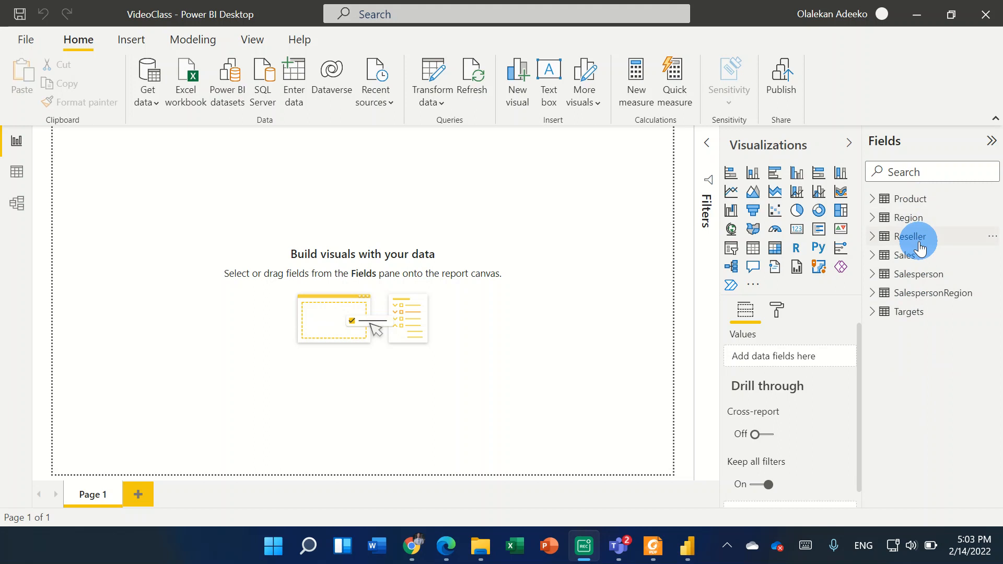
Examine the table relationships in the model diagram, with the Properties pane collapsed and the diagram zoomed out
{"action": "mouse_move", "coordinate": [919, 247]}
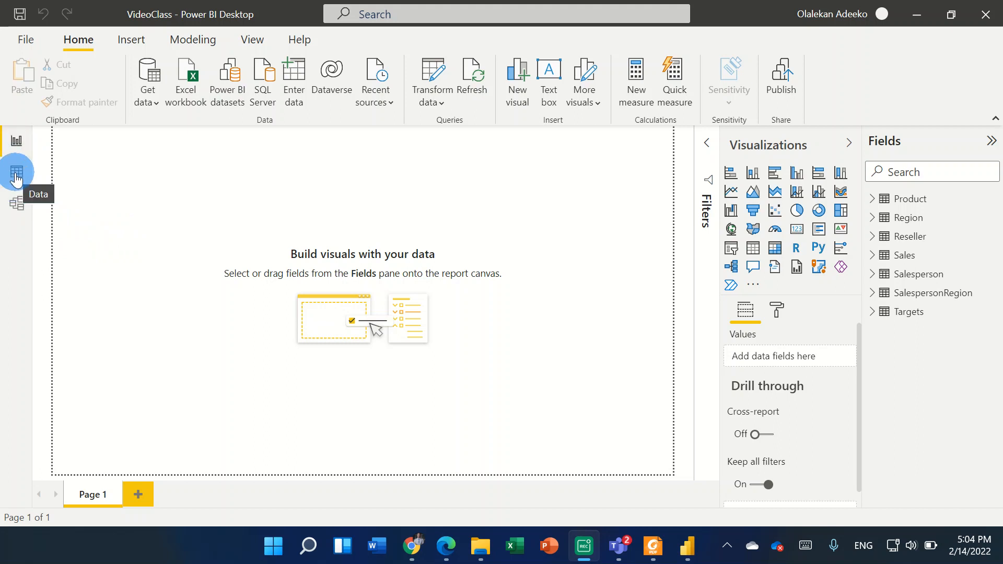
{"action": "left_click", "coordinate": [18, 209]}
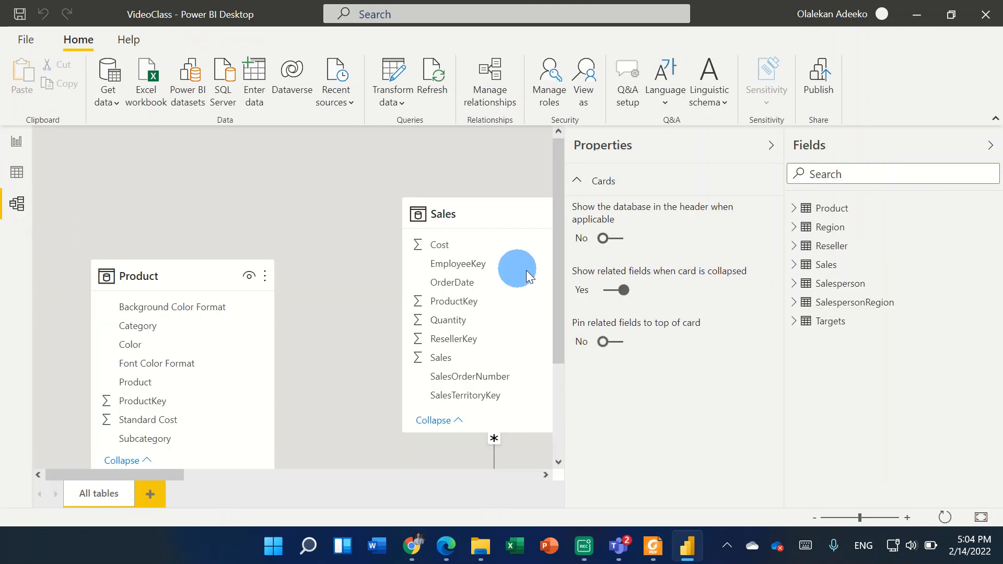
{"action": "left_click", "coordinate": [771, 145]}
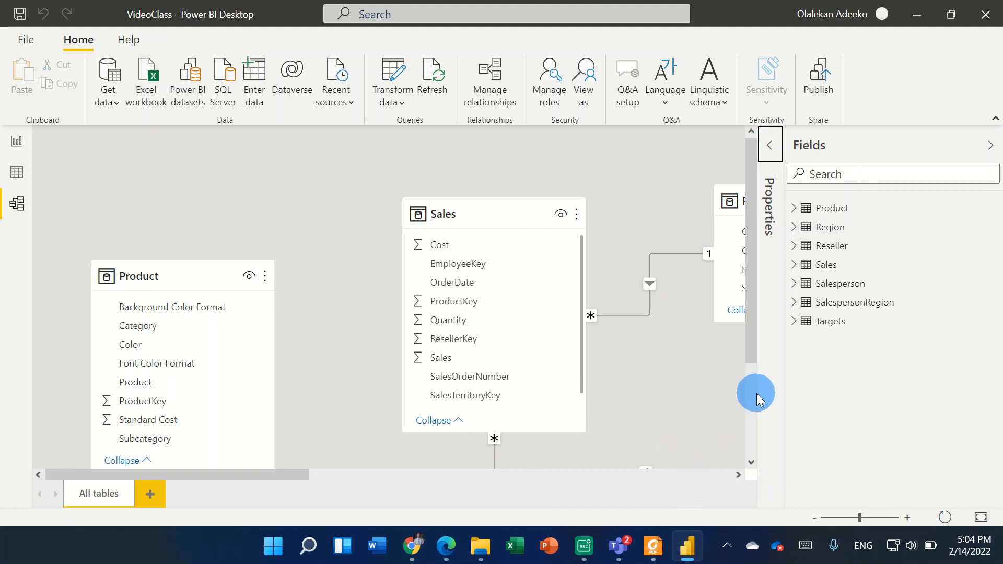
{"action": "left_click_drag", "start_coordinate": [754, 337], "coordinate": [776, 483]}
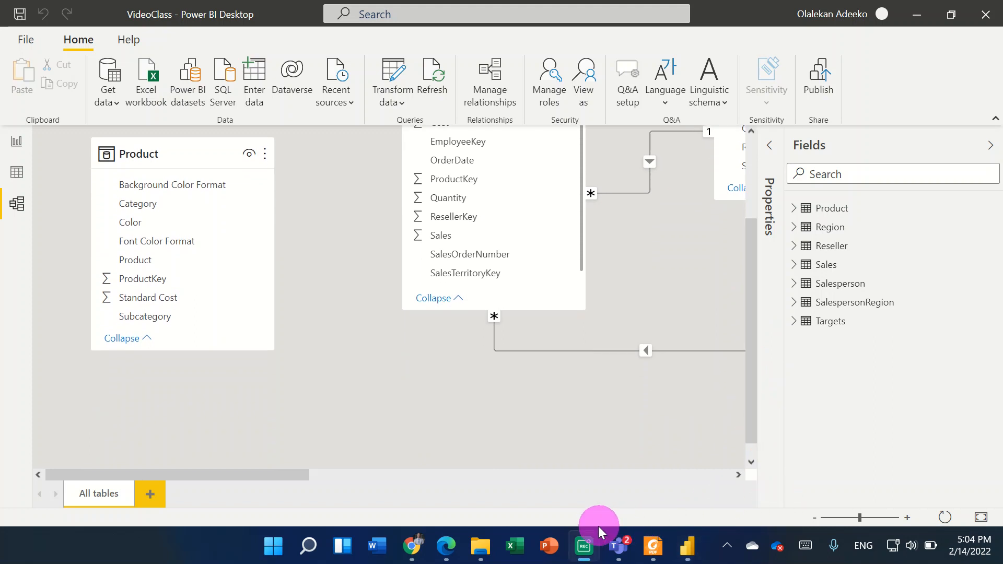
{"action": "left_click", "coordinate": [846, 516]}
{"action": "left_click", "coordinate": [846, 515]}
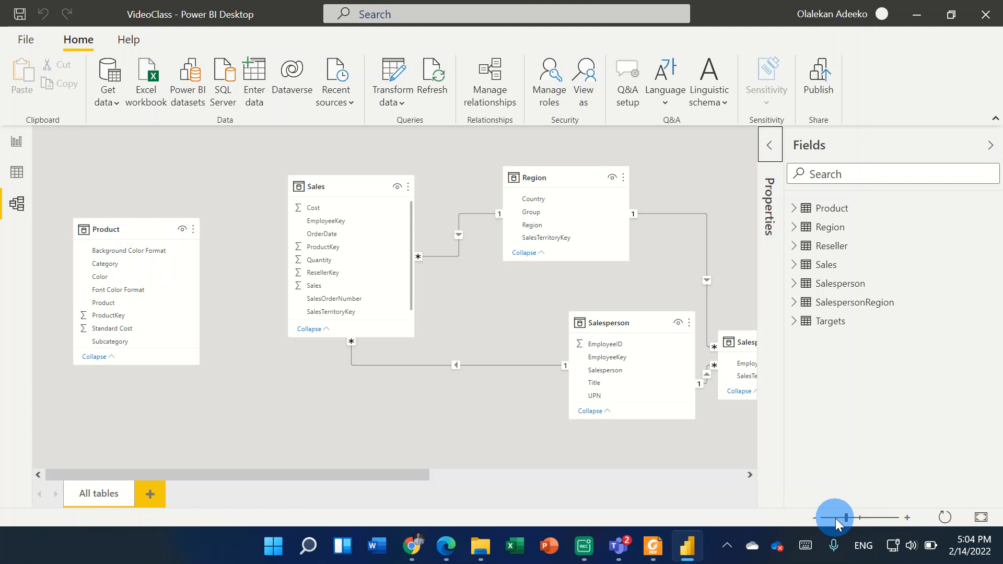
{"action": "left_click", "coordinate": [836, 519]}
{"action": "left_click", "coordinate": [444, 481]}
{"action": "left_click_drag", "start_coordinate": [559, 475], "coordinate": [504, 469]}
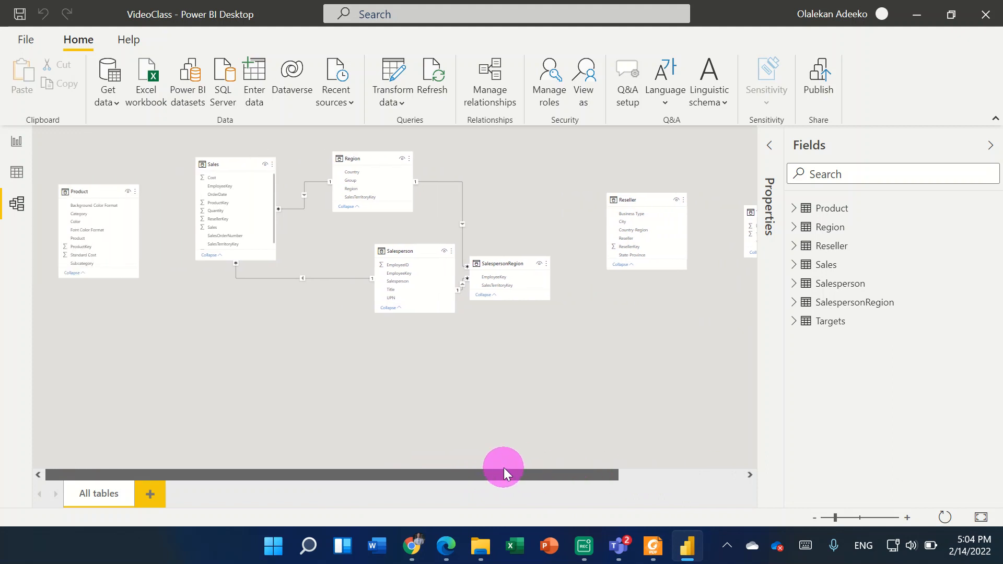
{"action": "left_click_drag", "start_coordinate": [493, 472], "coordinate": [573, 467]}
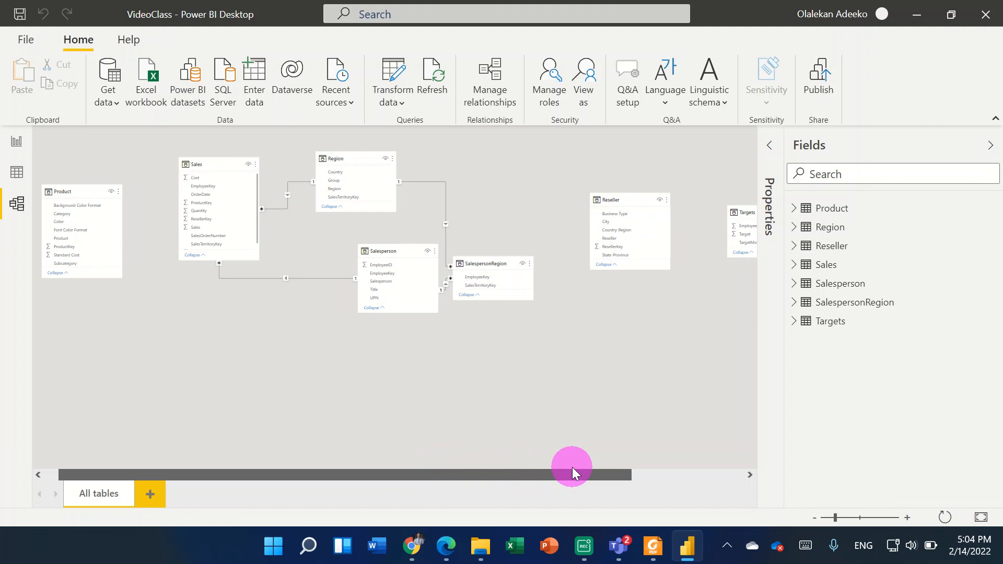
{"action": "left_click_drag", "start_coordinate": [572, 468], "coordinate": [547, 474]}
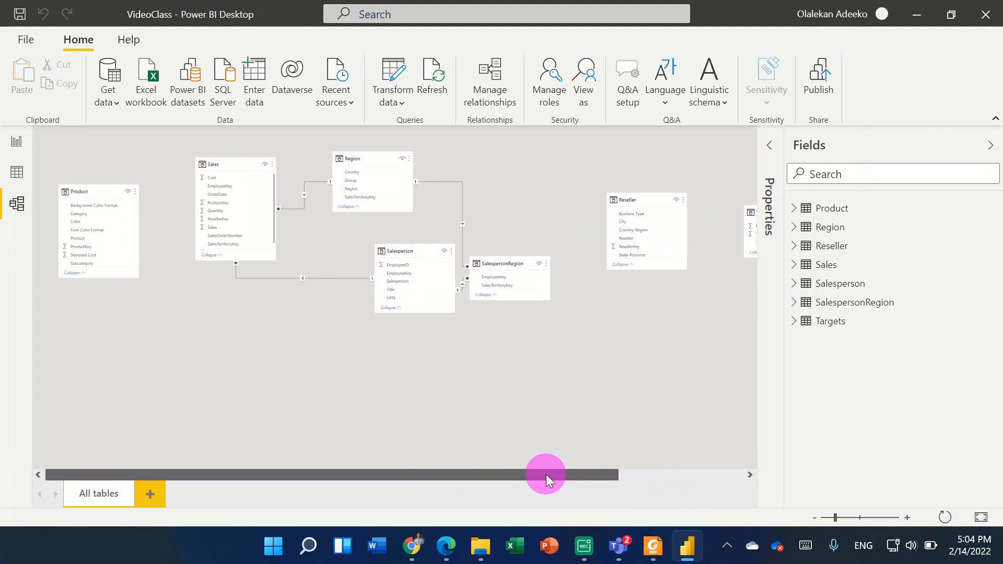
{"action": "left_click_drag", "start_coordinate": [456, 478], "coordinate": [456, 479]}
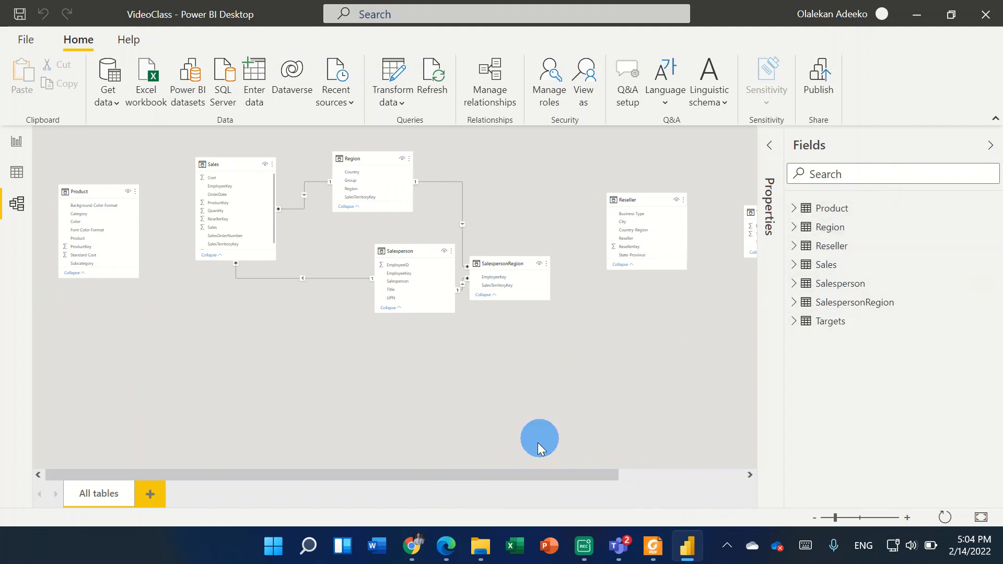
{"action": "left_click_drag", "start_coordinate": [529, 474], "coordinate": [450, 488]}
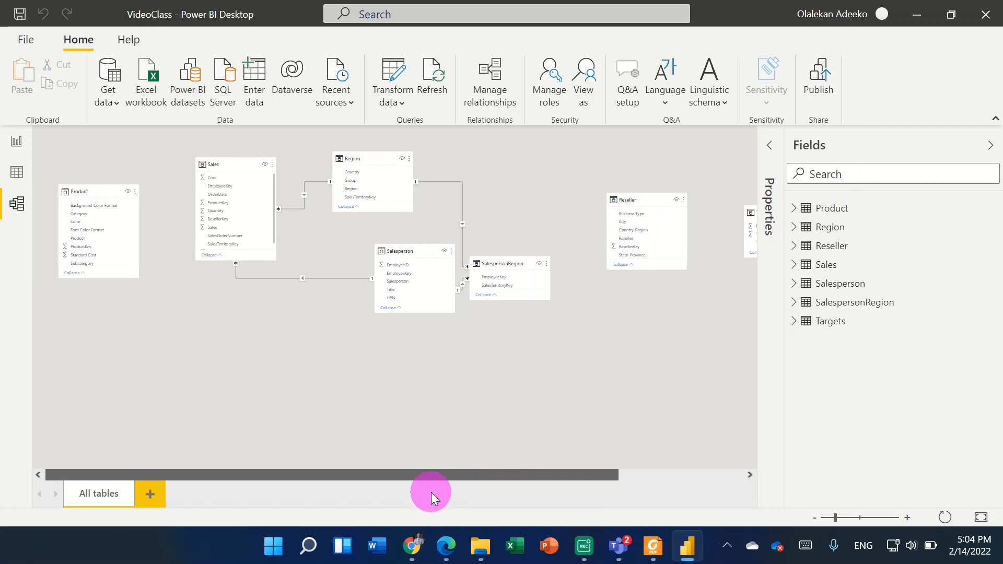
{"action": "left_click_drag", "start_coordinate": [423, 494], "coordinate": [423, 494]}
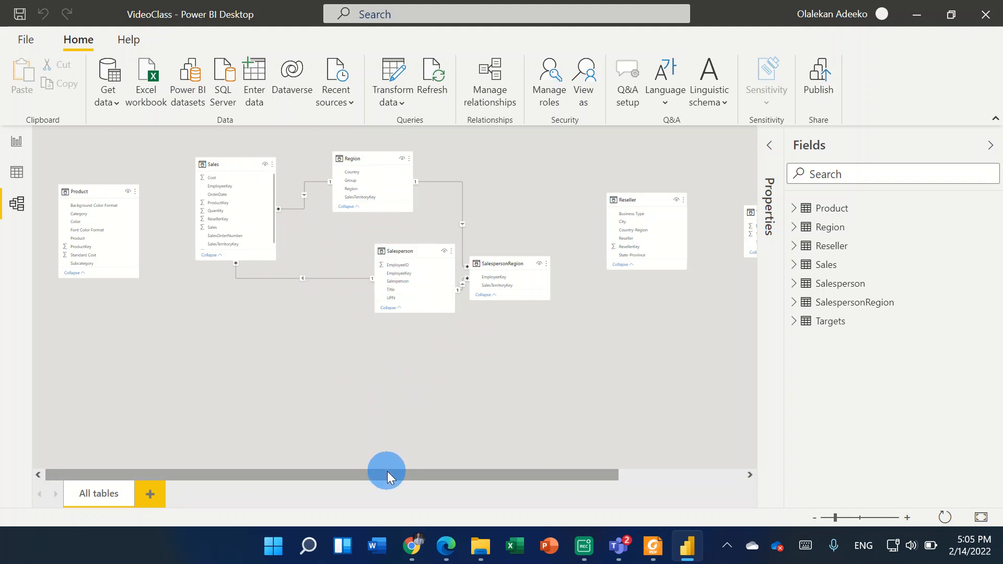
{"action": "left_click_drag", "start_coordinate": [387, 472], "coordinate": [333, 481]}
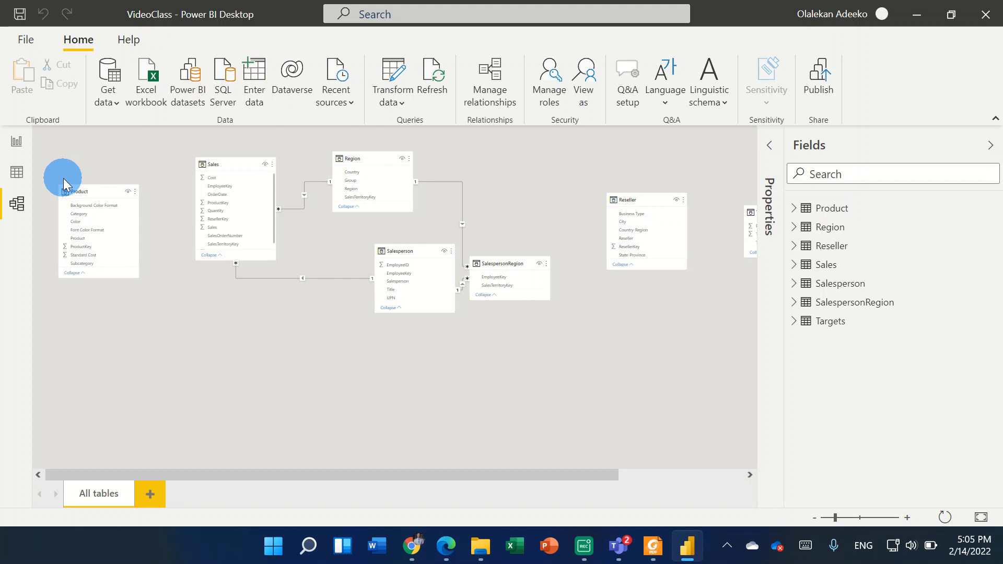
Add a table visual with the Product table's Category field to the report page
{"action": "left_click", "coordinate": [21, 143]}
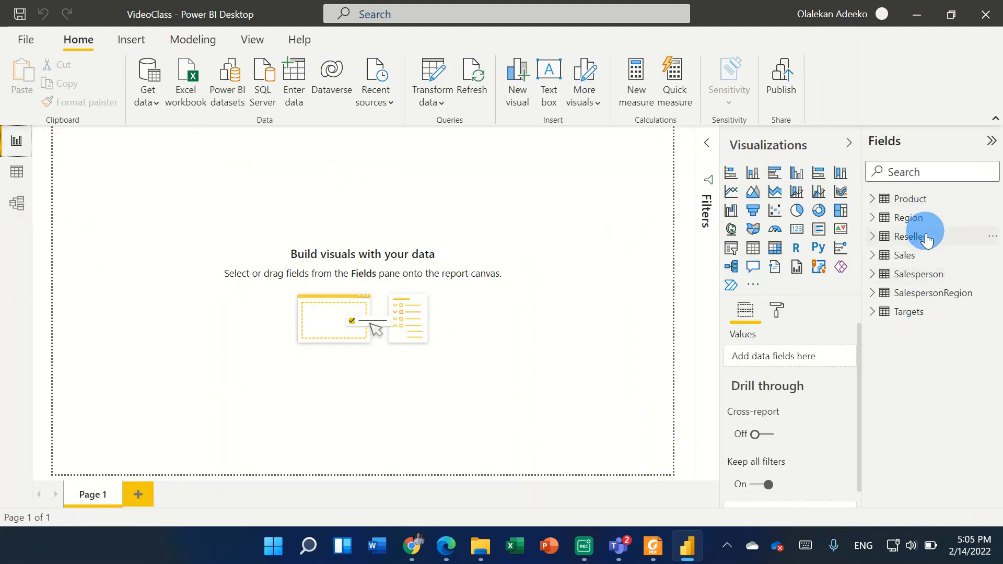
{"action": "left_click", "coordinate": [873, 199]}
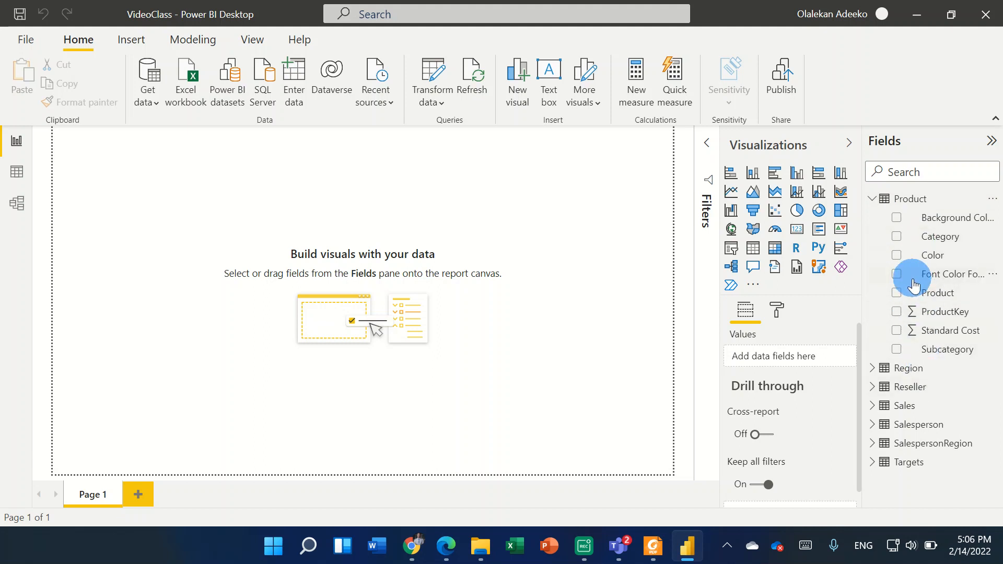
{"action": "left_click", "coordinate": [872, 199]}
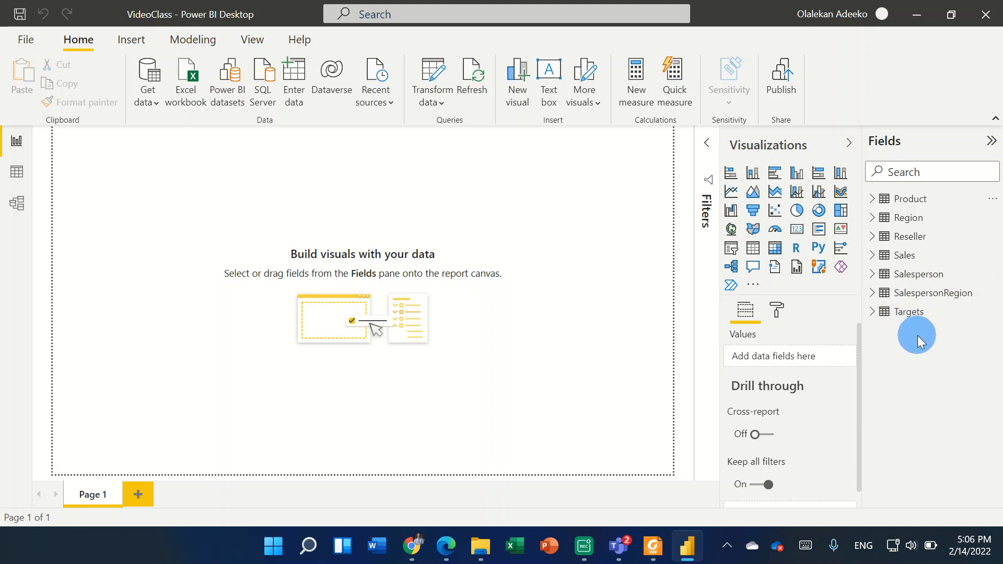
{"action": "left_click", "coordinate": [872, 200]}
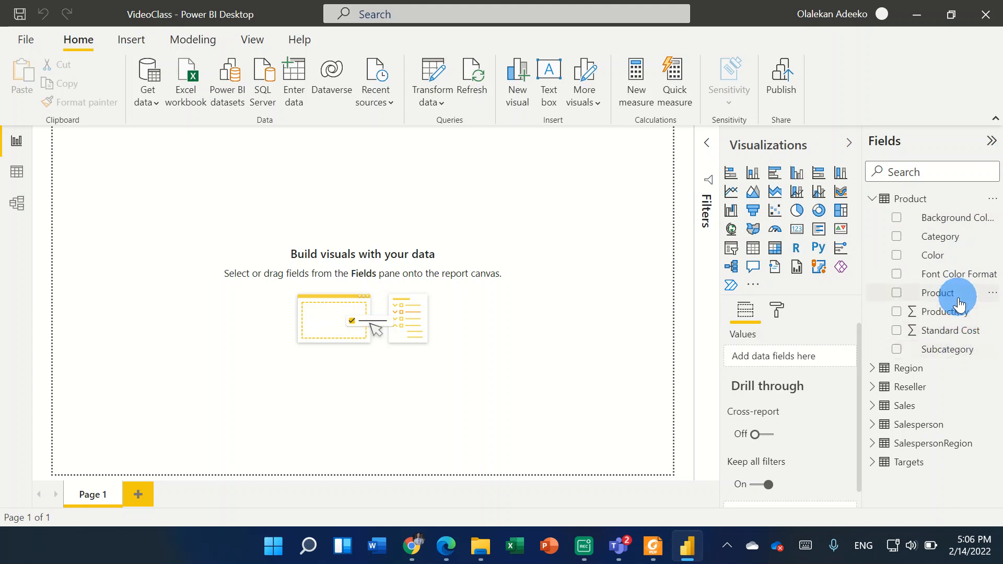
{"action": "left_click", "coordinate": [898, 238]}
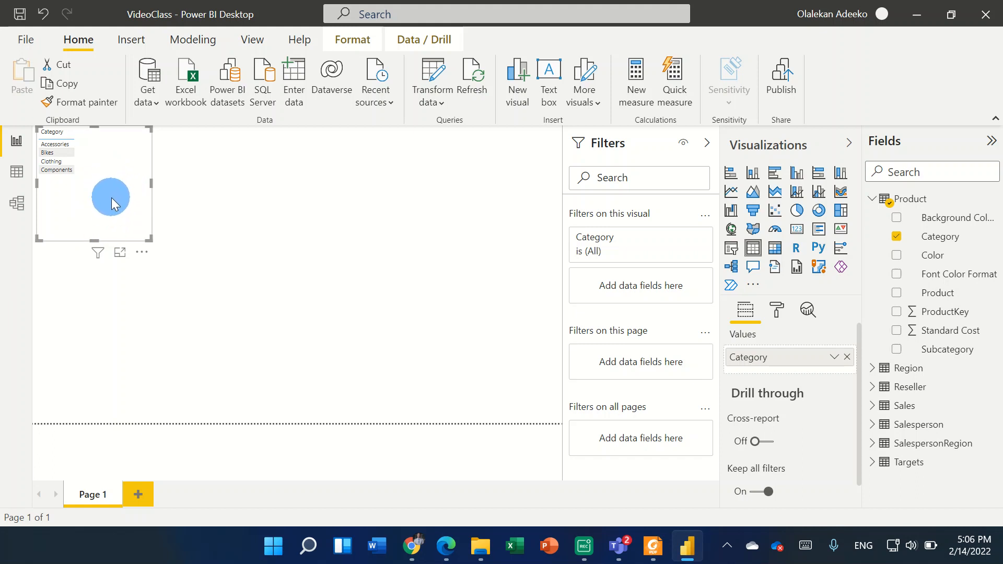
{"action": "left_click", "coordinate": [757, 249]}
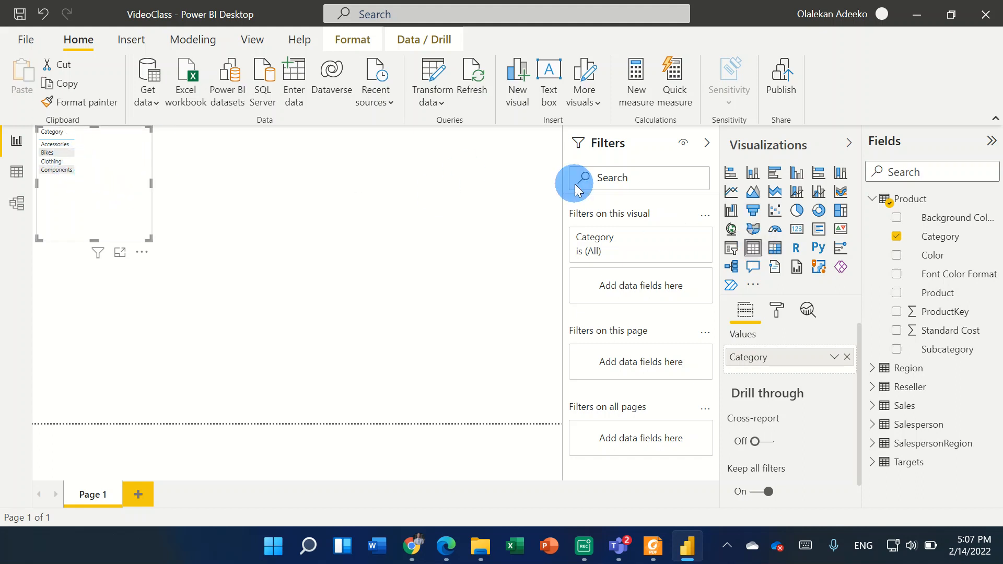
Add the Sales field from the Sales table to the category table visual and enlarge the visual
{"action": "left_click", "coordinate": [876, 205]}
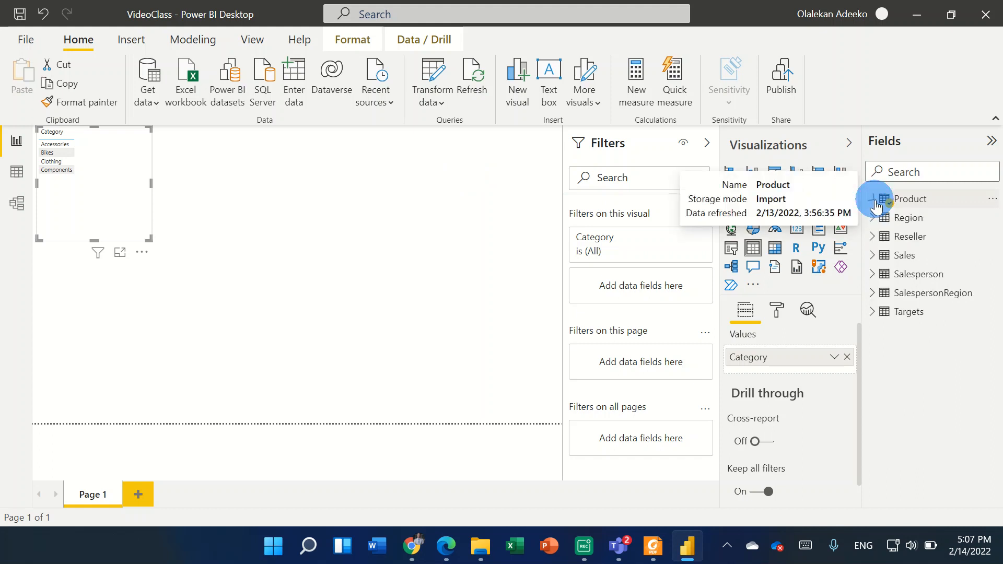
{"action": "left_click", "coordinate": [873, 258]}
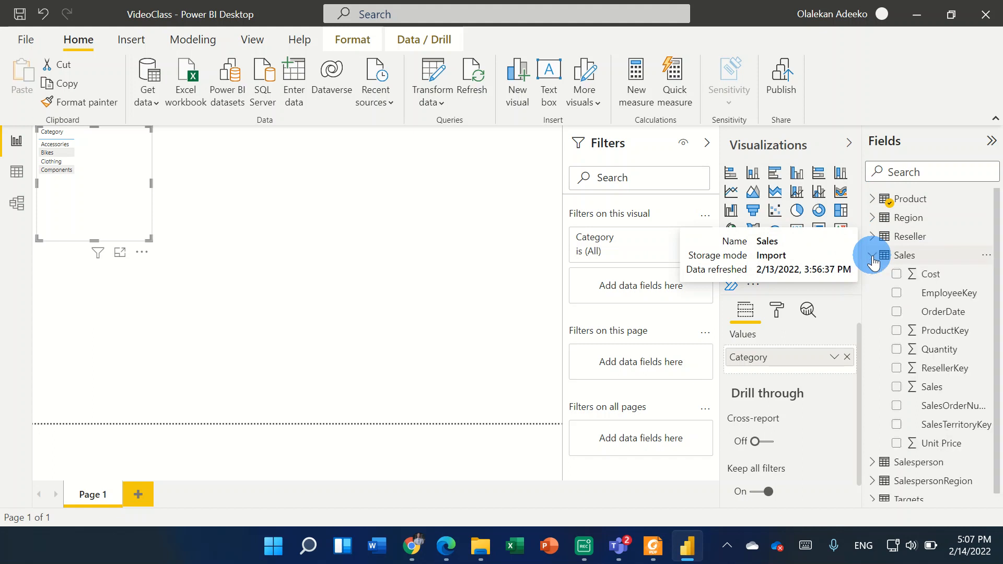
{"action": "left_click", "coordinate": [897, 388]}
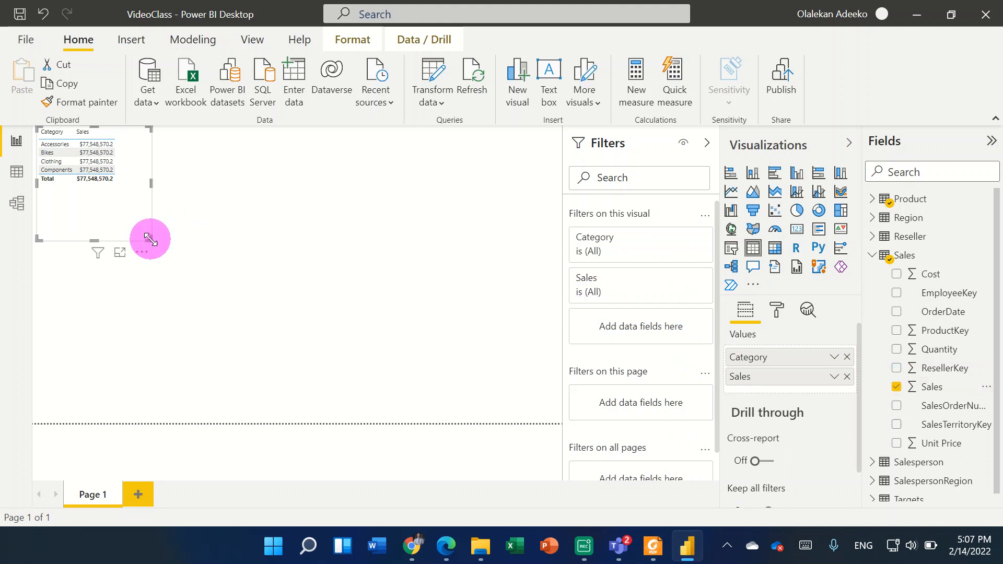
{"action": "left_click", "coordinate": [227, 300]}
{"action": "left_click", "coordinate": [159, 248]}
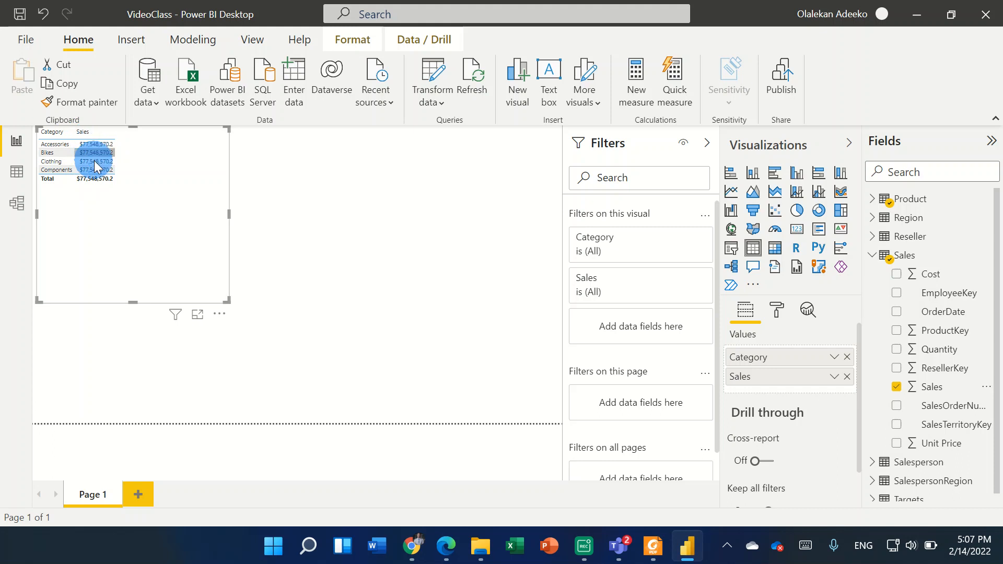
{"action": "left_click_drag", "start_coordinate": [103, 156], "coordinate": [106, 179]}
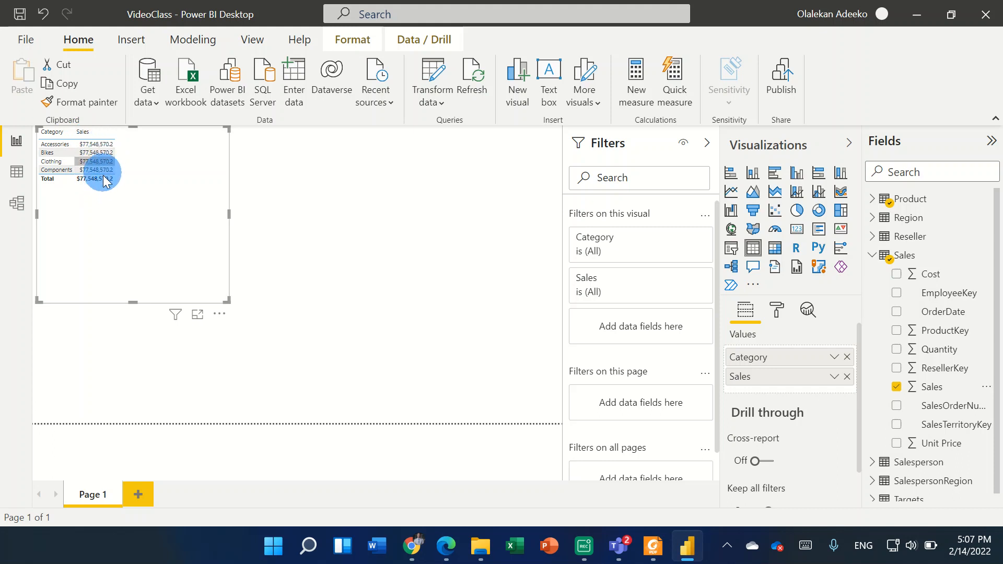
{"action": "left_click", "coordinate": [265, 247]}
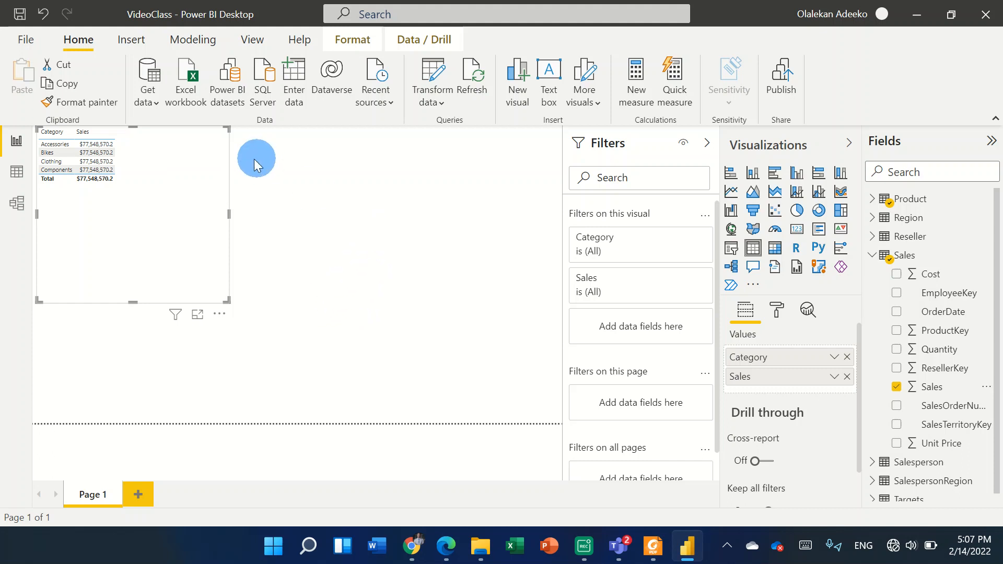
Create an active one-to-many relationship from Product to Sales on ProductKey with single cross filter direction, and check it in the model diagram
{"action": "left_click", "coordinate": [196, 45]}
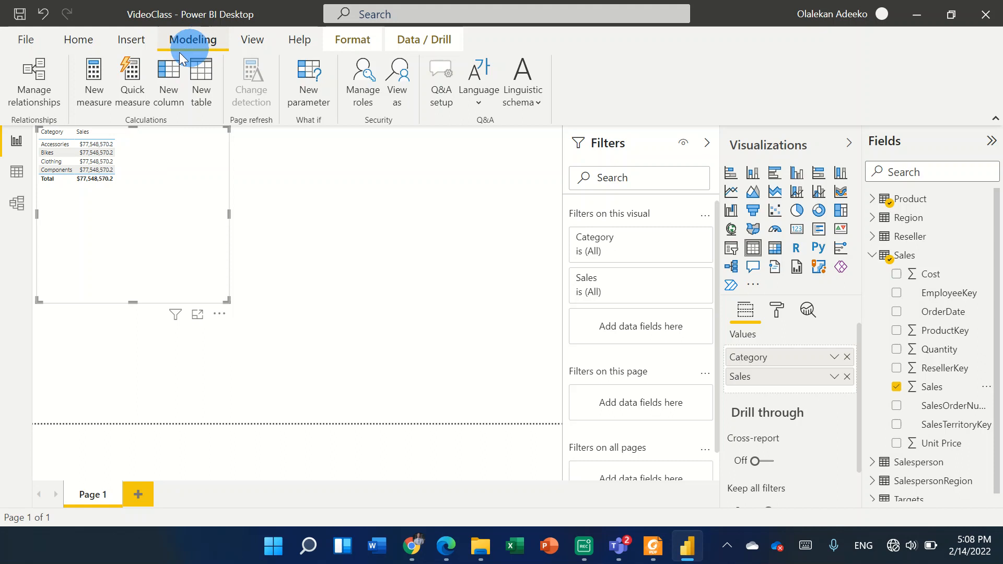
{"action": "left_click", "coordinate": [36, 84]}
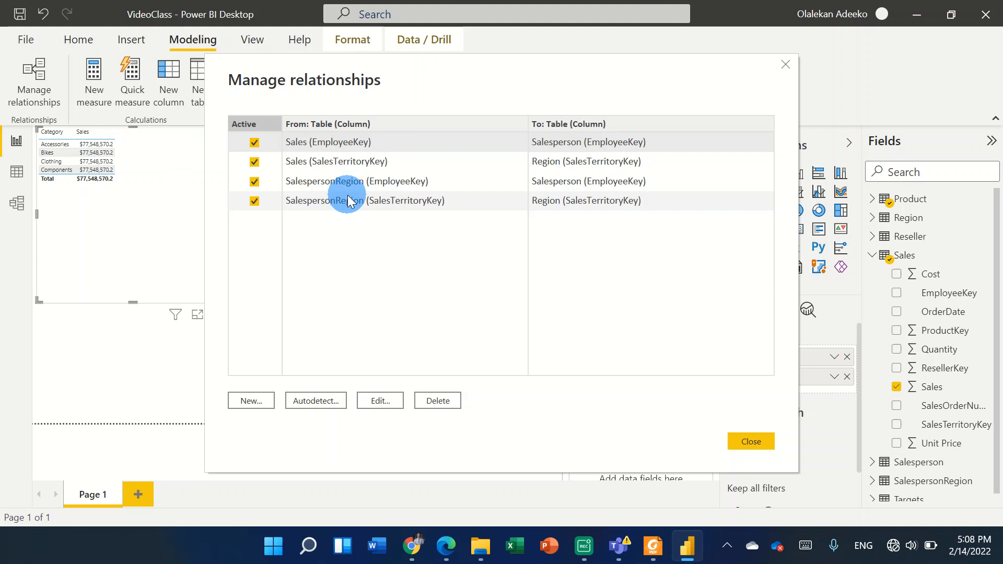
{"action": "left_click", "coordinate": [246, 401]}
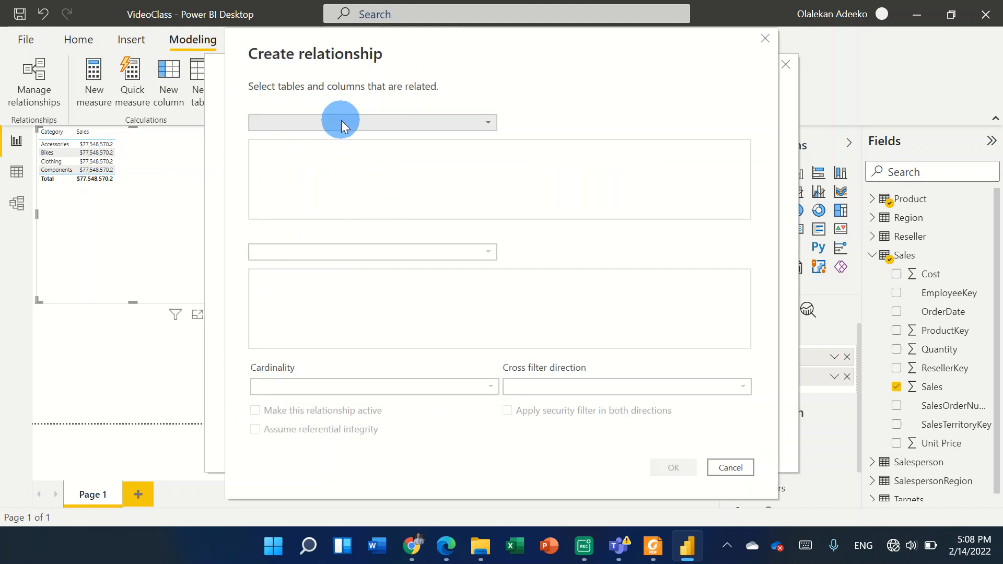
{"action": "left_click", "coordinate": [365, 125]}
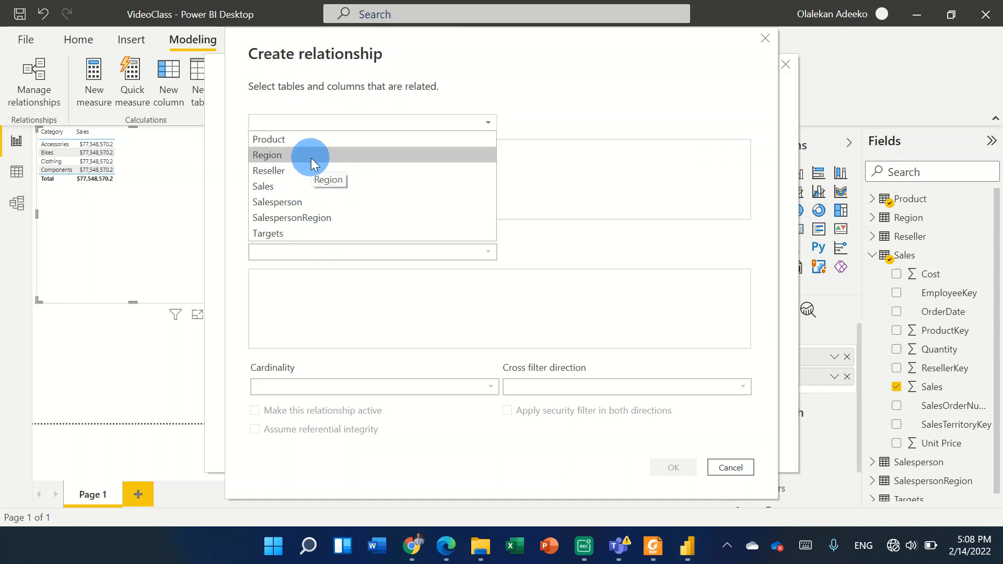
{"action": "left_click", "coordinate": [294, 140]}
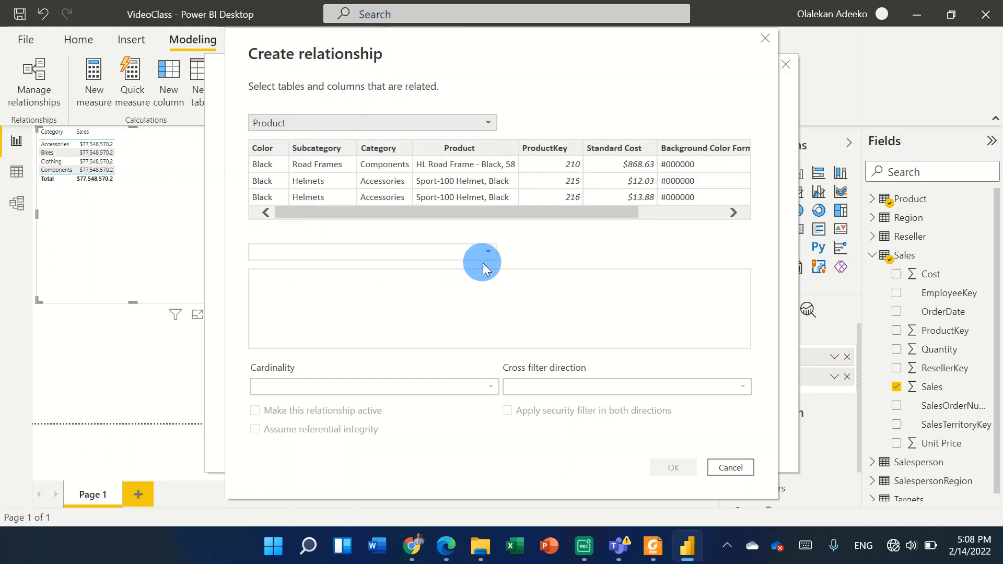
{"action": "left_click", "coordinate": [490, 252]}
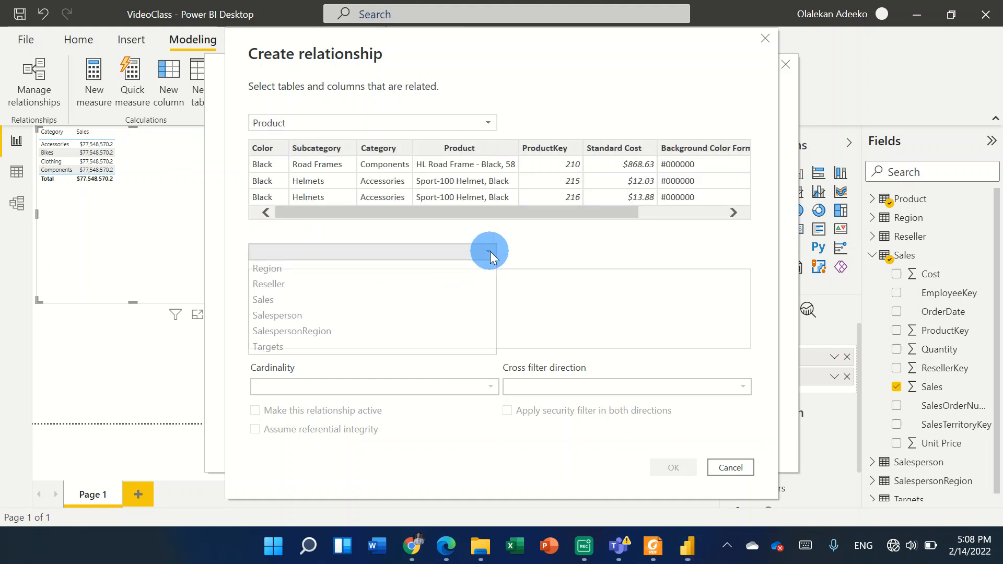
{"action": "left_click", "coordinate": [340, 299]}
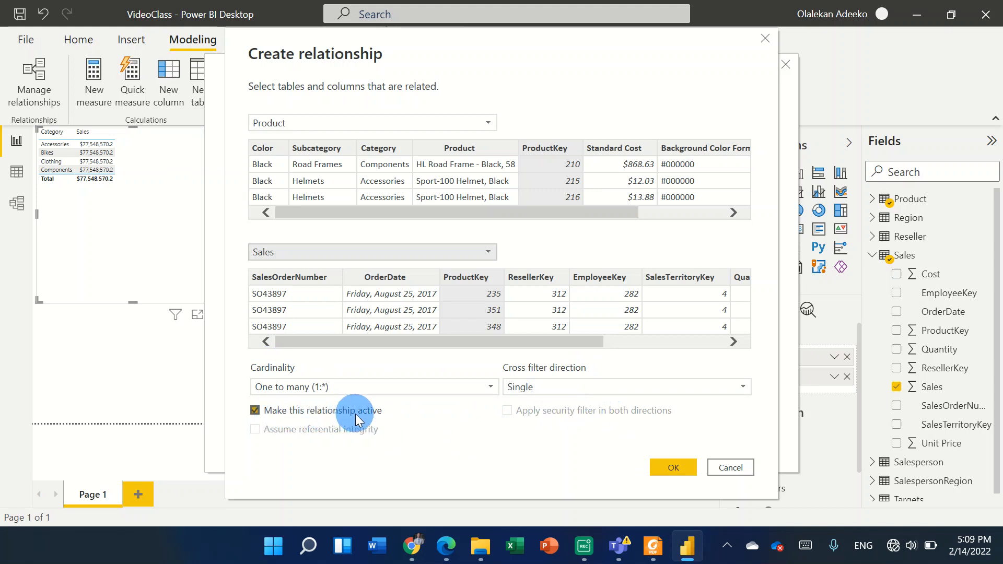
{"action": "left_click", "coordinate": [669, 469]}
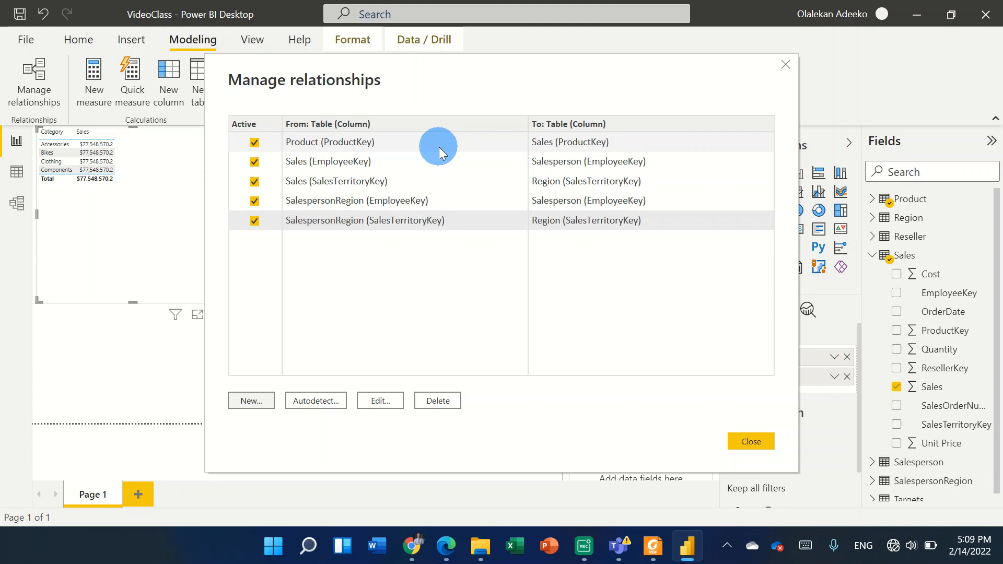
{"action": "left_click", "coordinate": [758, 446]}
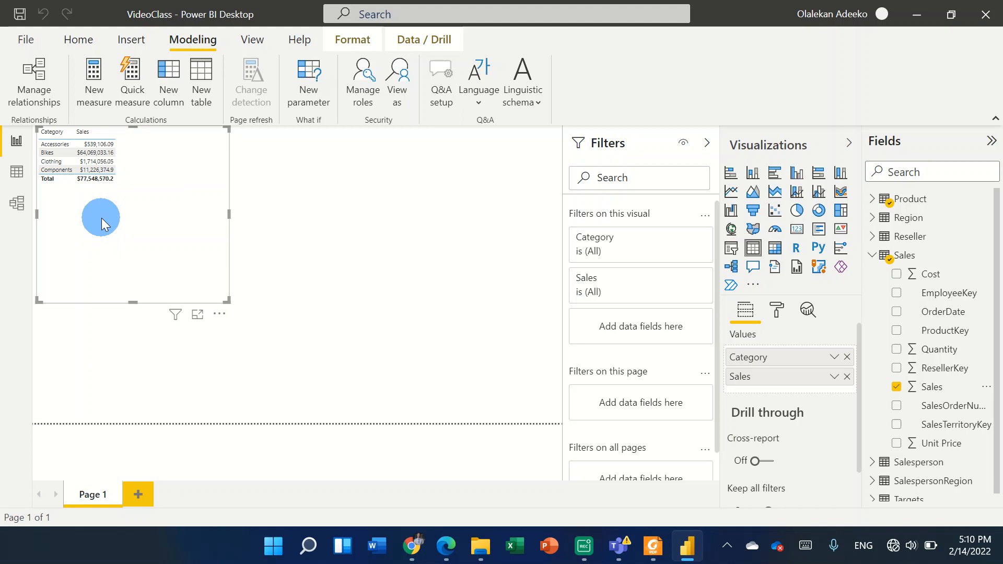
{"action": "left_click", "coordinate": [17, 205]}
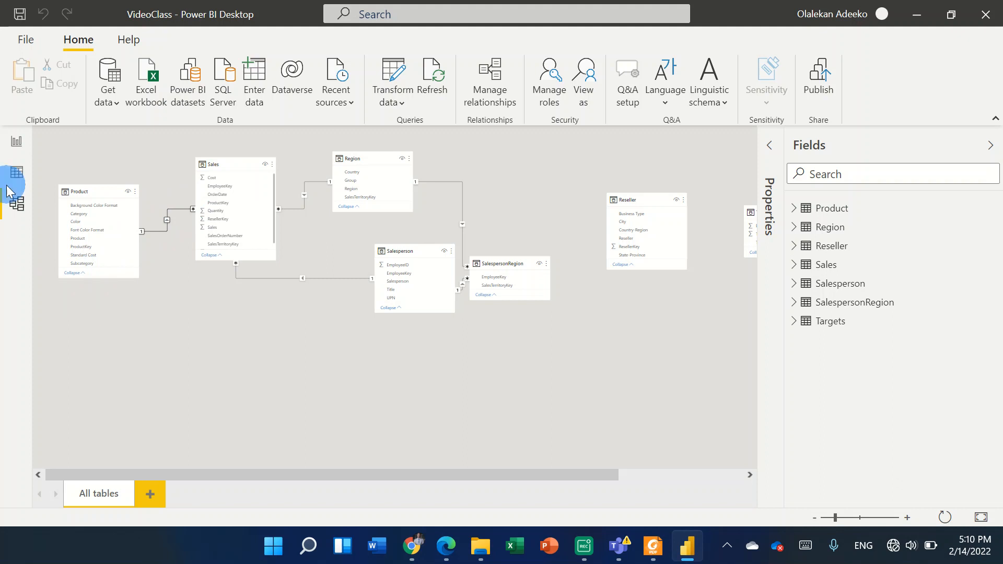
{"action": "left_click", "coordinate": [16, 142]}
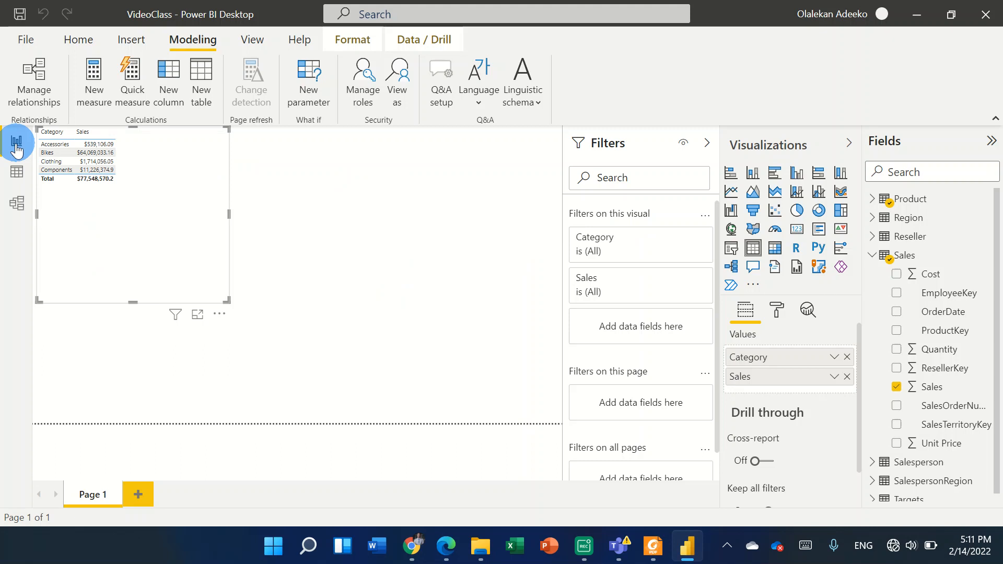
Create an active one-to-many relationship from Reseller to Sales on ResellerKey with single cross filter direction
{"action": "left_click", "coordinate": [49, 87]}
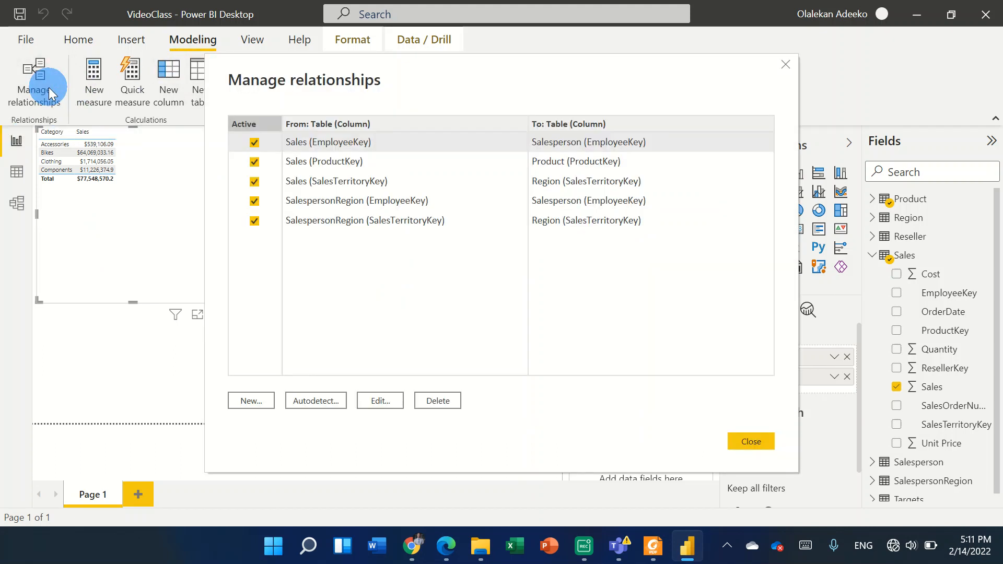
{"action": "left_click", "coordinate": [259, 400]}
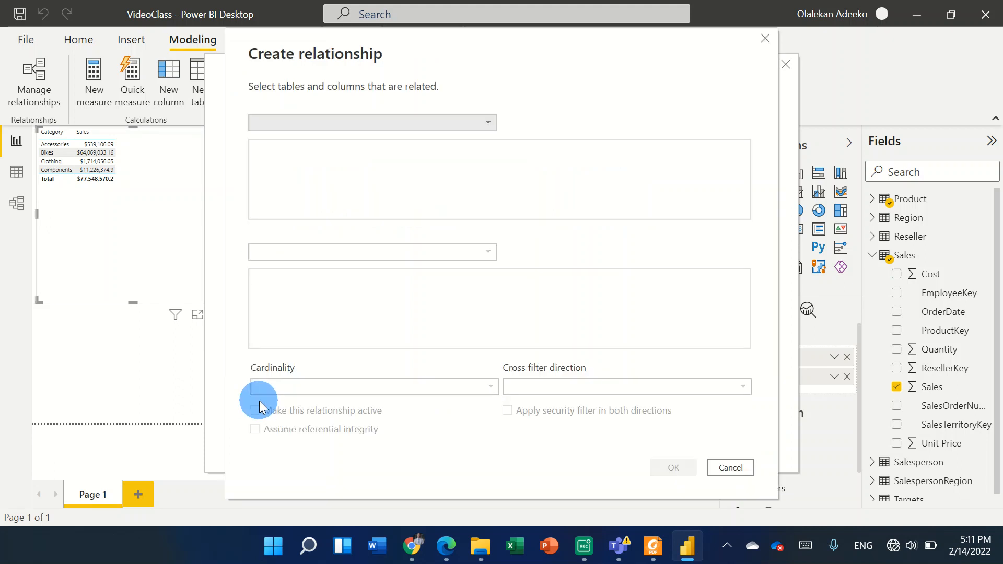
{"action": "left_click", "coordinate": [406, 119]}
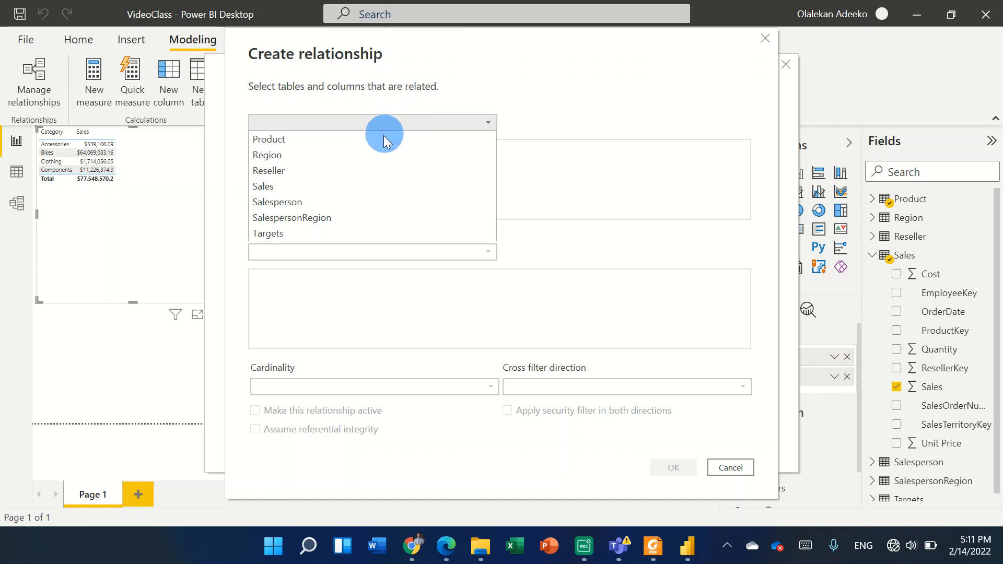
{"action": "left_click", "coordinate": [365, 171]}
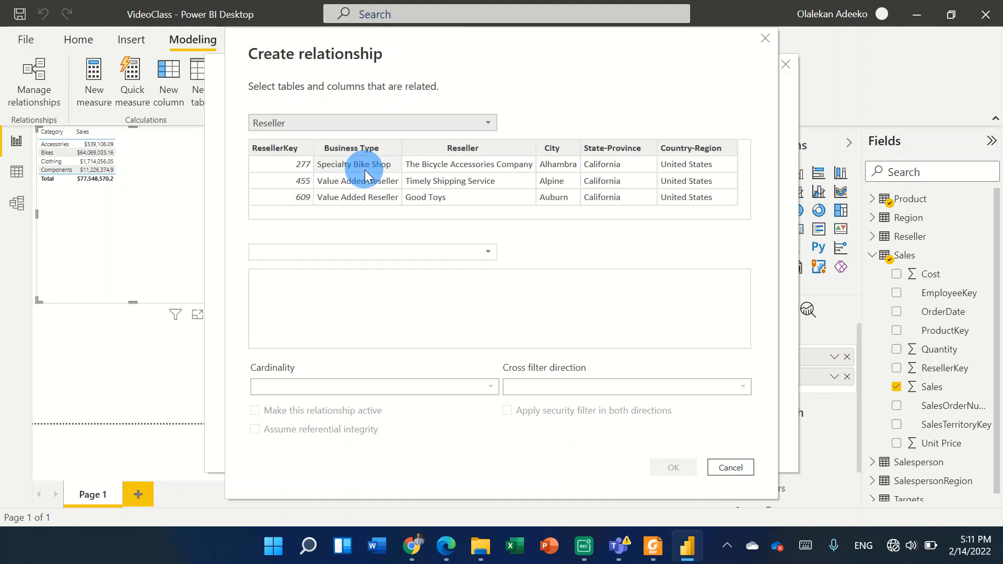
{"action": "left_click", "coordinate": [365, 248]}
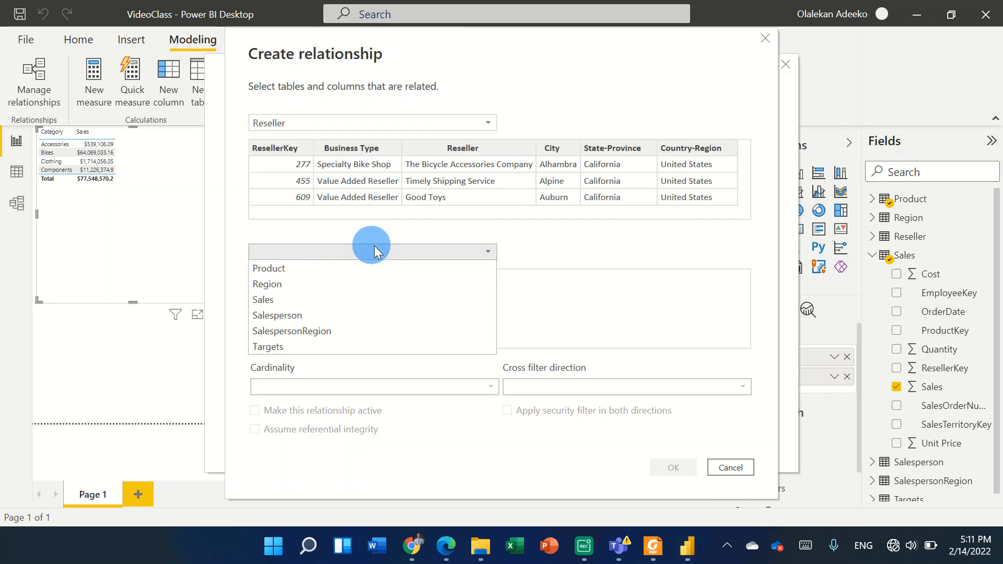
{"action": "left_click", "coordinate": [357, 300]}
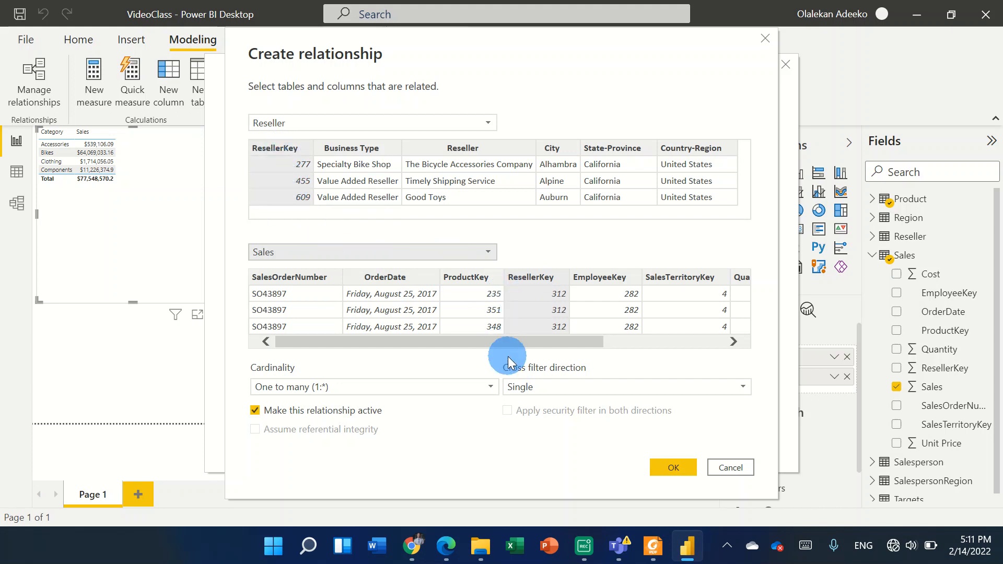
{"action": "left_click", "coordinate": [666, 470]}
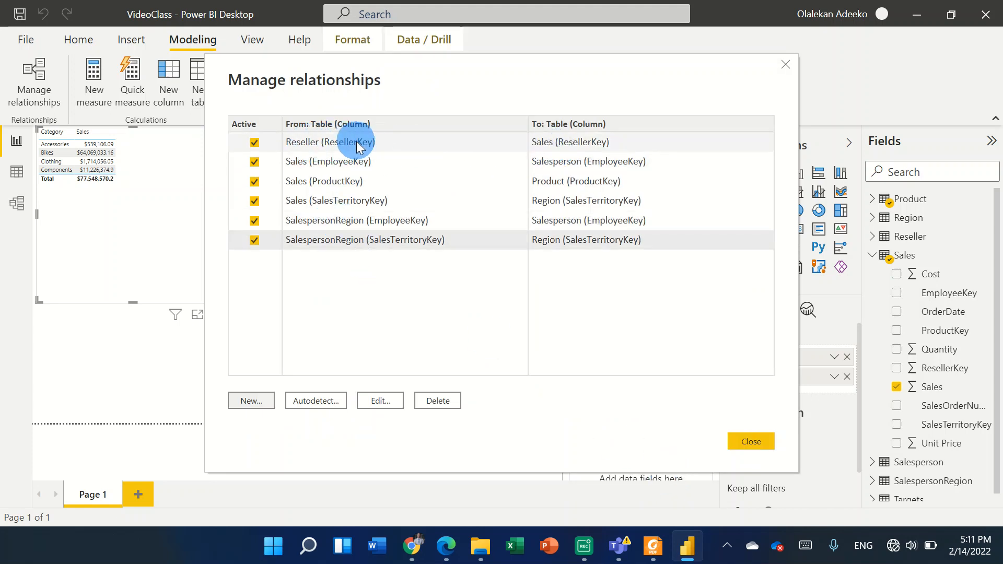
{"action": "left_click", "coordinate": [769, 444]}
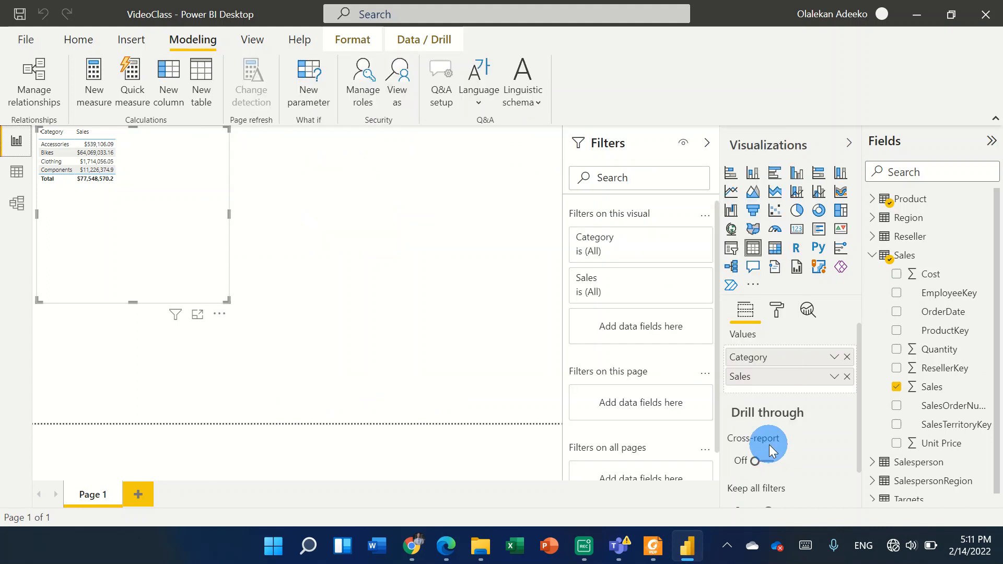
Move the Reseller table directly below the Sales table in the model diagram
{"action": "left_click", "coordinate": [17, 205]}
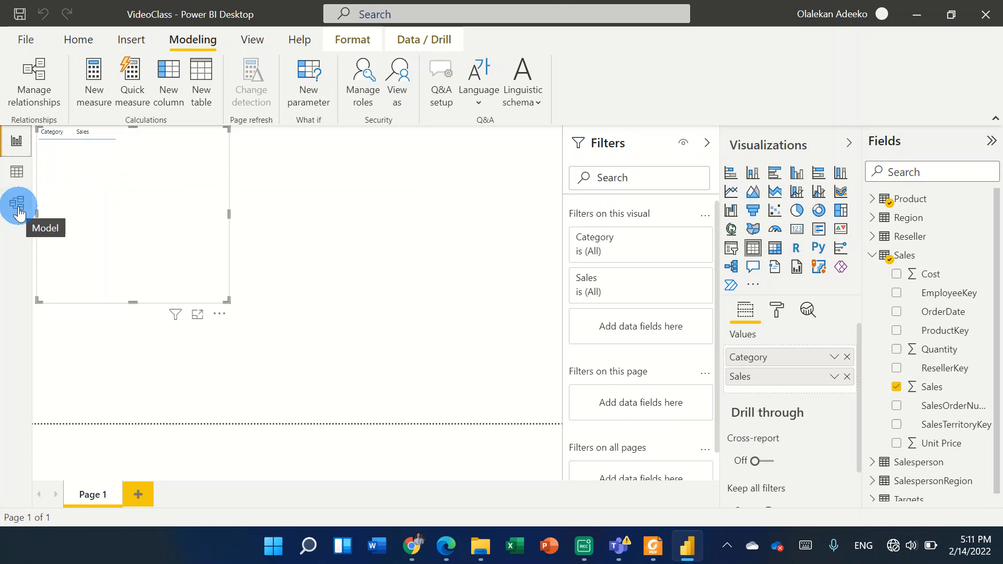
{"action": "left_click", "coordinate": [19, 209]}
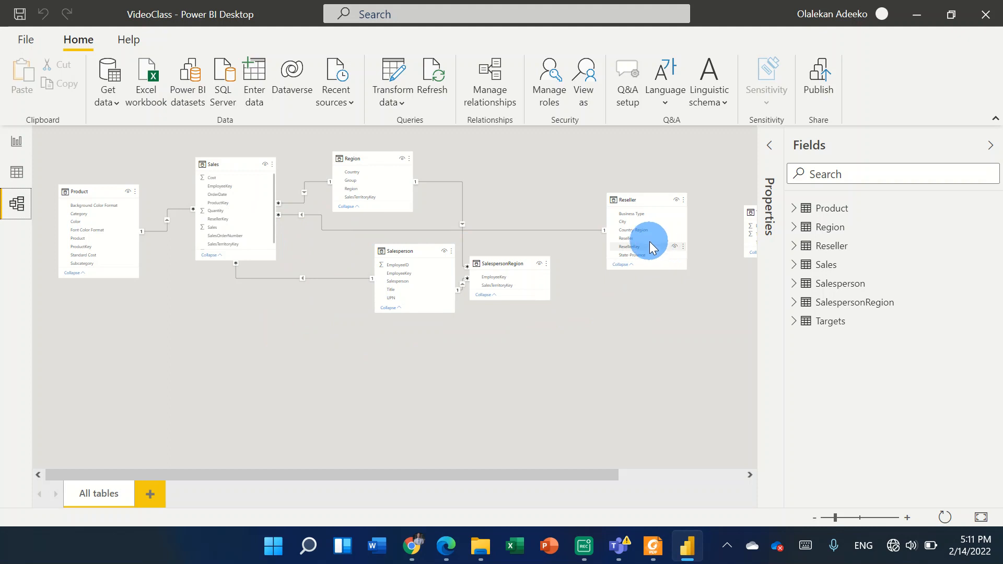
{"action": "left_click_drag", "start_coordinate": [652, 201], "coordinate": [208, 355]}
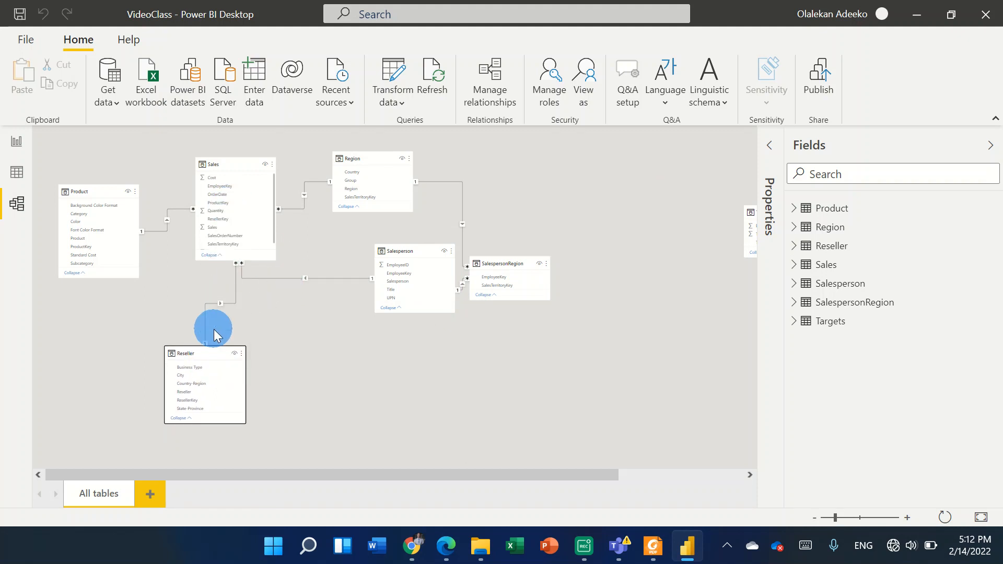
From the report page, try to set up a new relationship from Region to Sales on SalesTerritoryKey
{"action": "left_click", "coordinate": [16, 142]}
{"action": "left_click", "coordinate": [39, 82]}
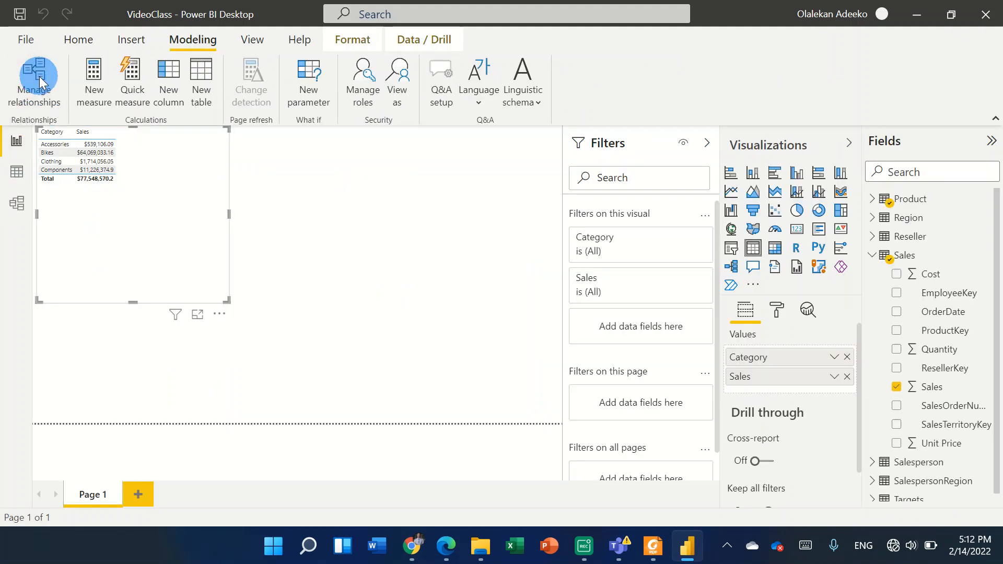
{"action": "left_click", "coordinate": [243, 401]}
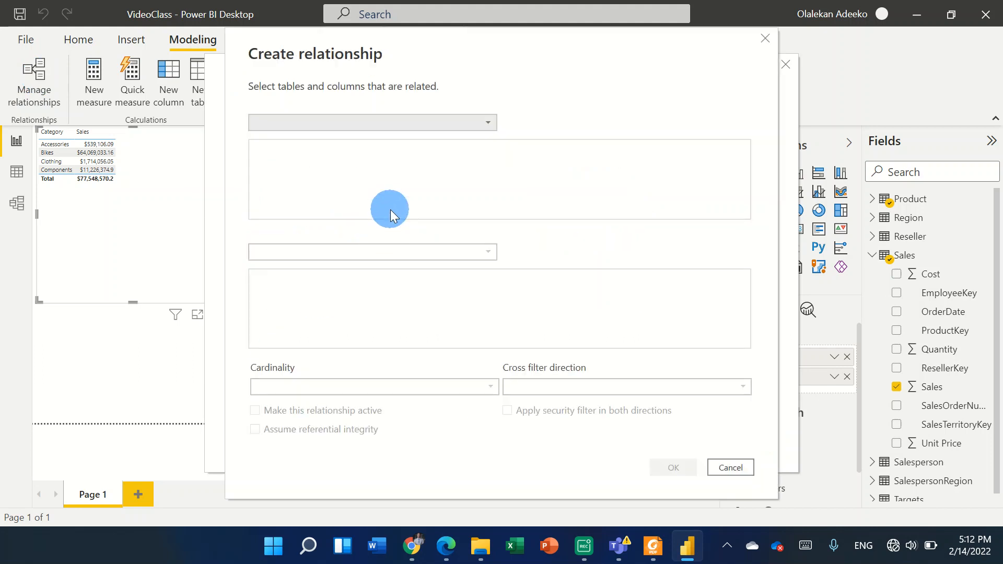
{"action": "left_click", "coordinate": [376, 124]}
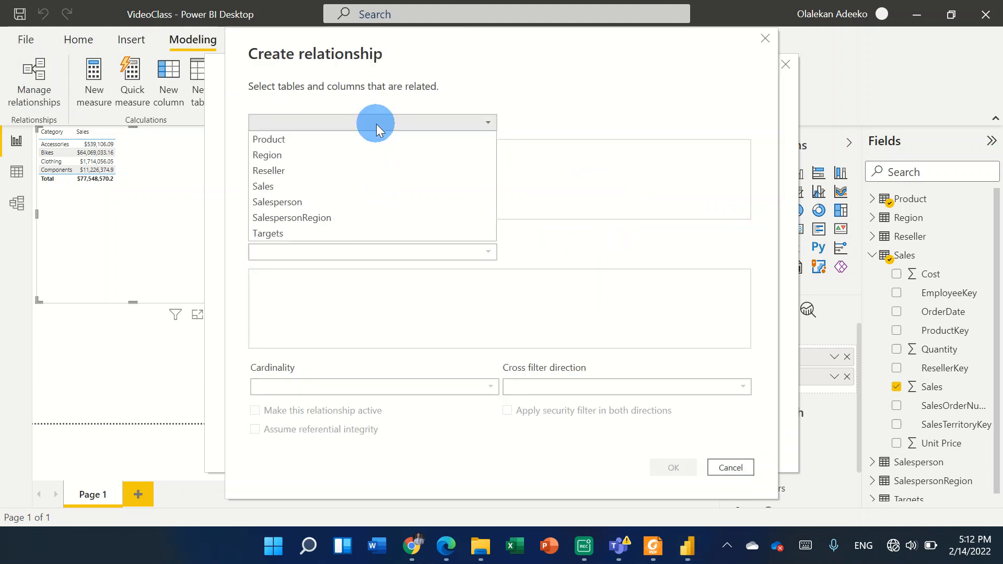
{"action": "left_click", "coordinate": [340, 157]}
{"action": "left_click", "coordinate": [334, 254]}
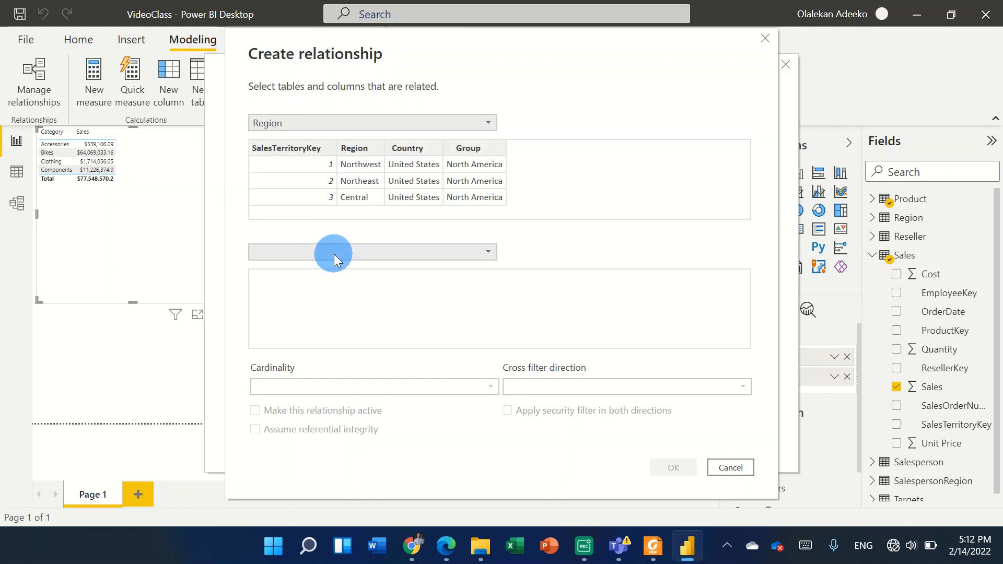
{"action": "left_click", "coordinate": [313, 299]}
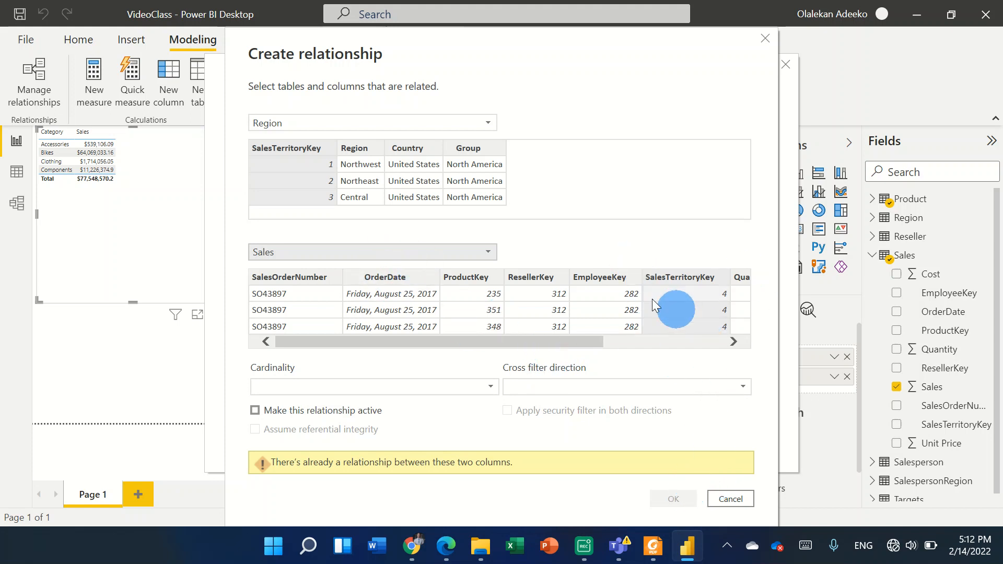
Try one-to-one and many-to-many cardinality with an active, single-direction Region to Sales relationship, and discard it
{"action": "left_click", "coordinate": [491, 386]}
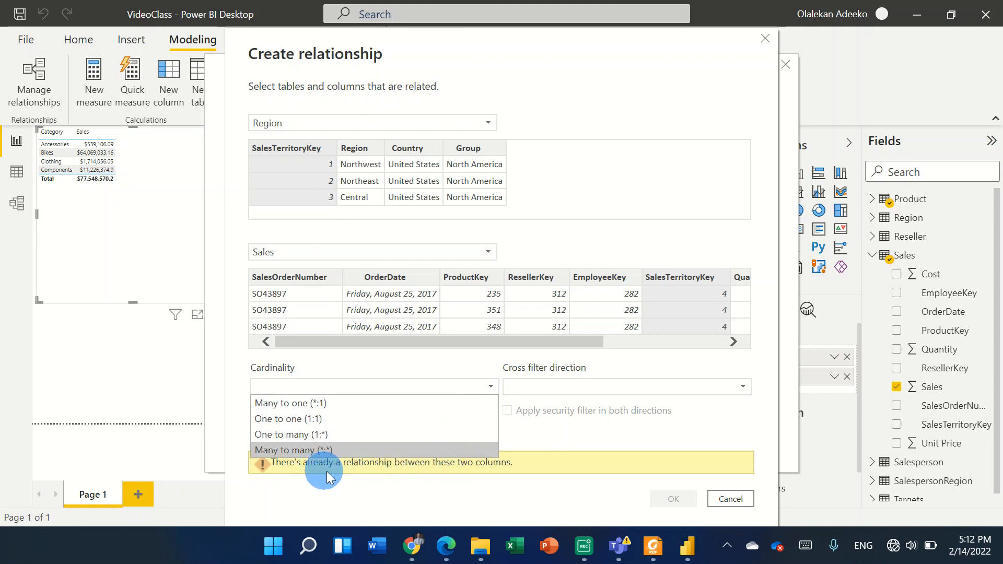
{"action": "left_click", "coordinate": [441, 419]}
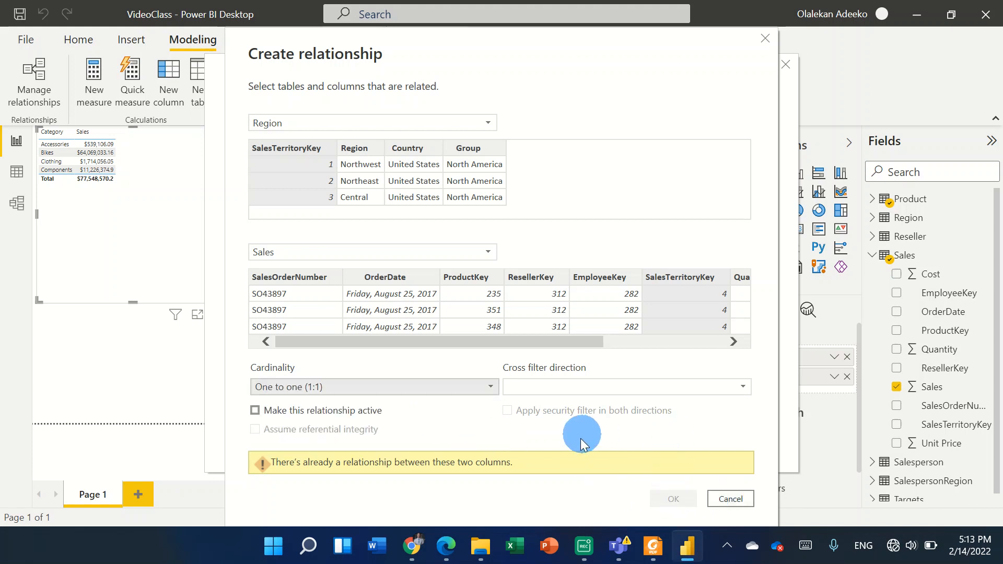
{"action": "left_click", "coordinate": [331, 415]}
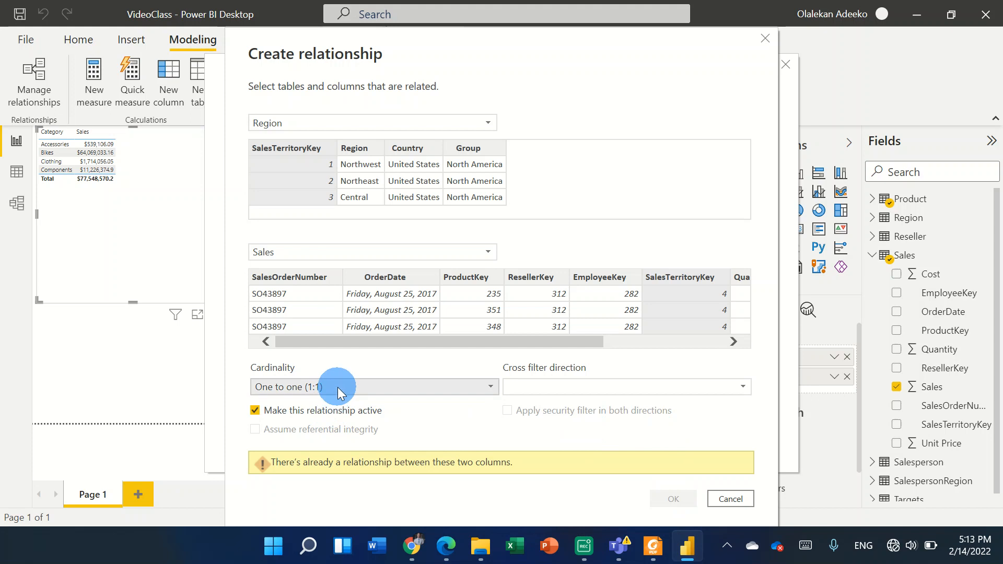
{"action": "left_click", "coordinate": [337, 387]}
{"action": "left_click", "coordinate": [335, 385]}
{"action": "left_click", "coordinate": [354, 412]}
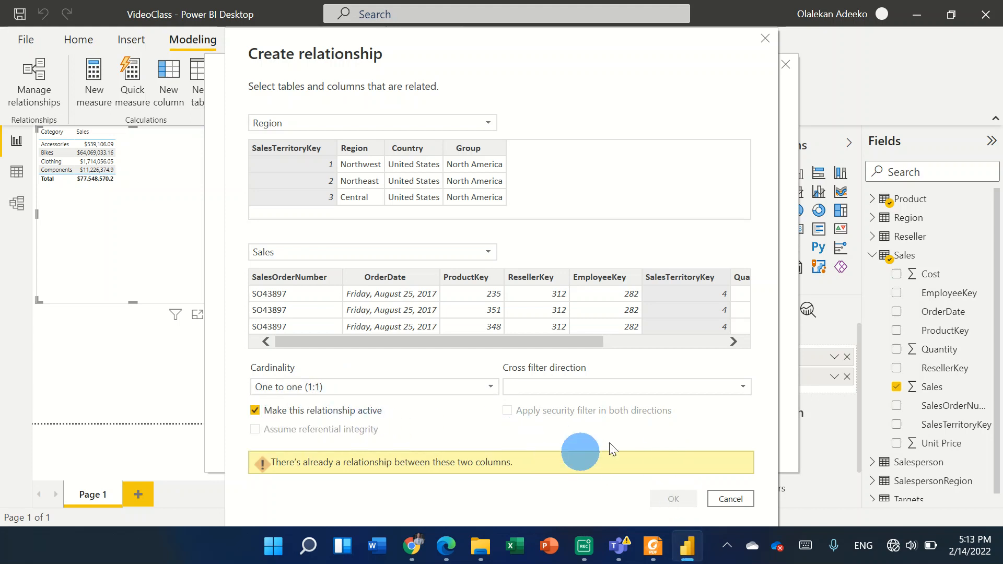
{"action": "left_click", "coordinate": [744, 388]}
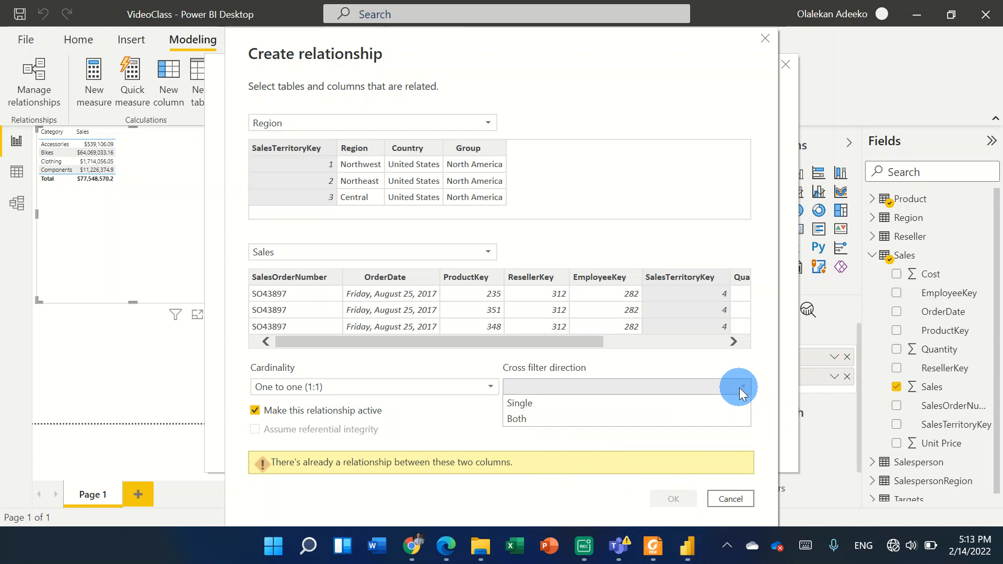
{"action": "left_click", "coordinate": [709, 403]}
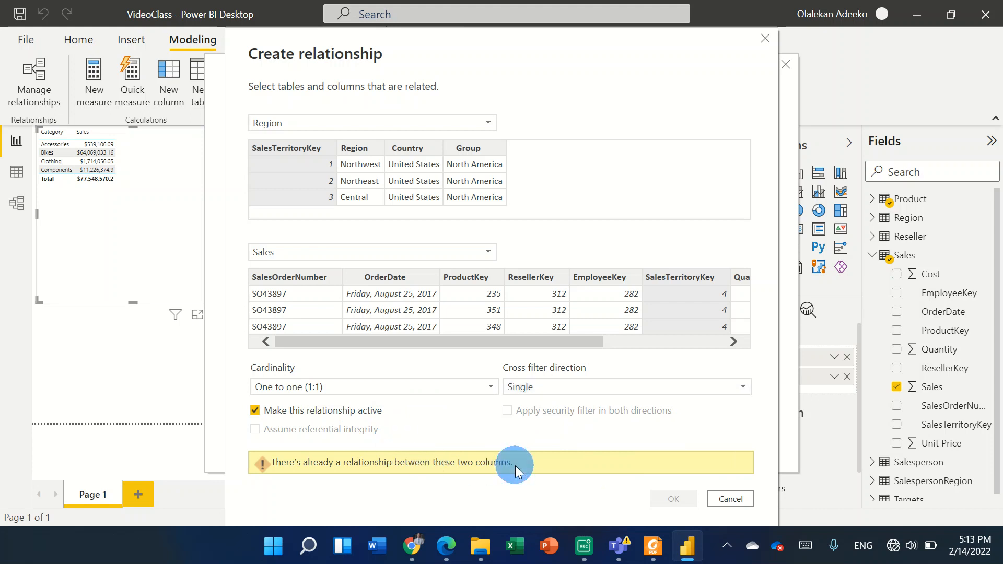
{"action": "left_click", "coordinate": [462, 390]}
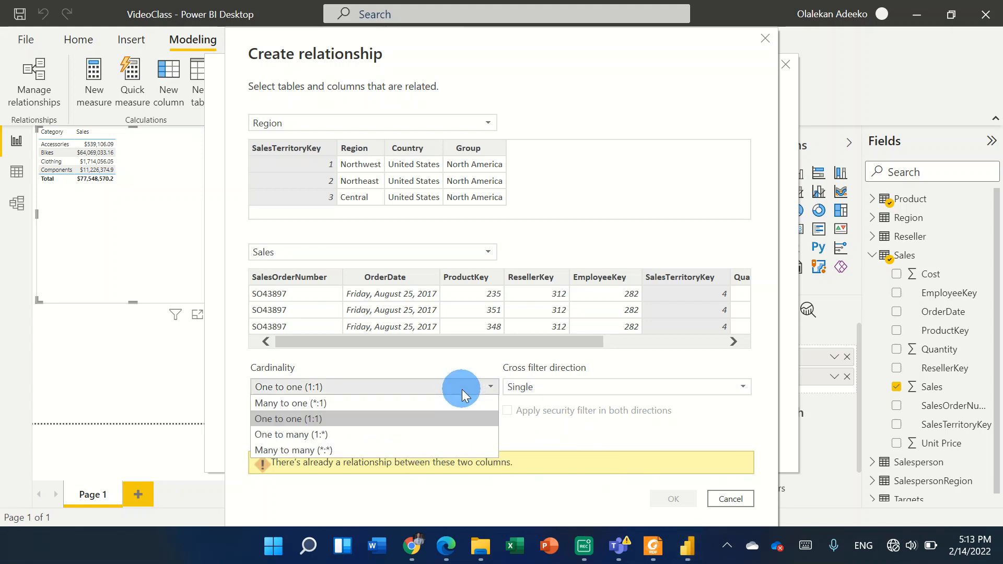
{"action": "left_click", "coordinate": [449, 445]}
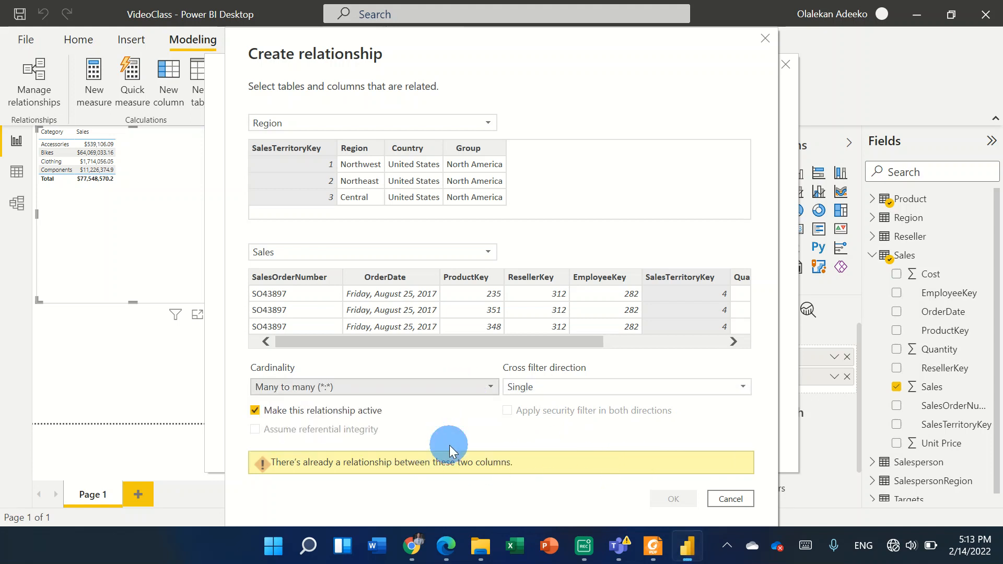
{"action": "left_click", "coordinate": [720, 494]}
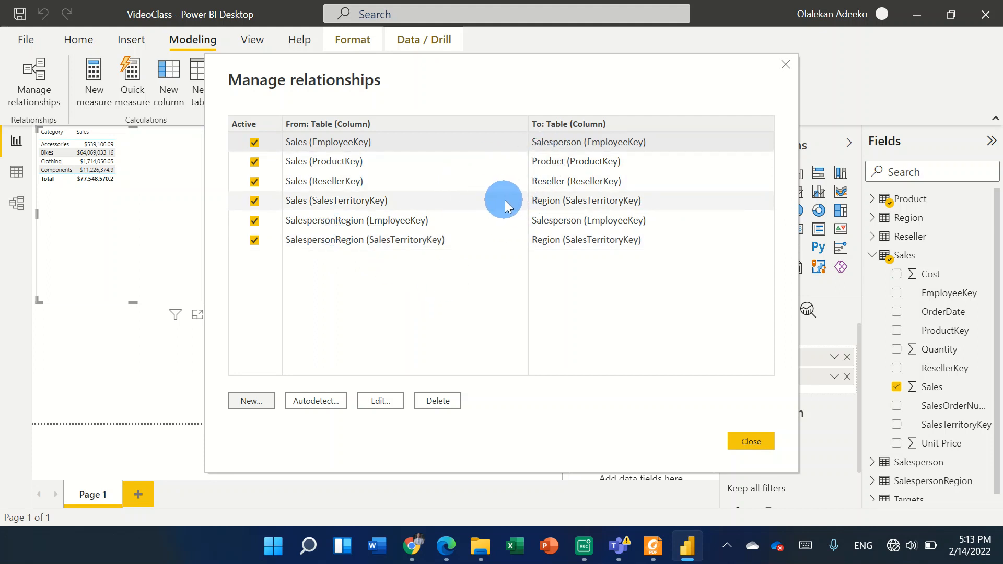
Try to create an active relationship from Salesperson to Sales on EmployeeKey, discard it and close the relationship manager
{"action": "left_click", "coordinate": [242, 400]}
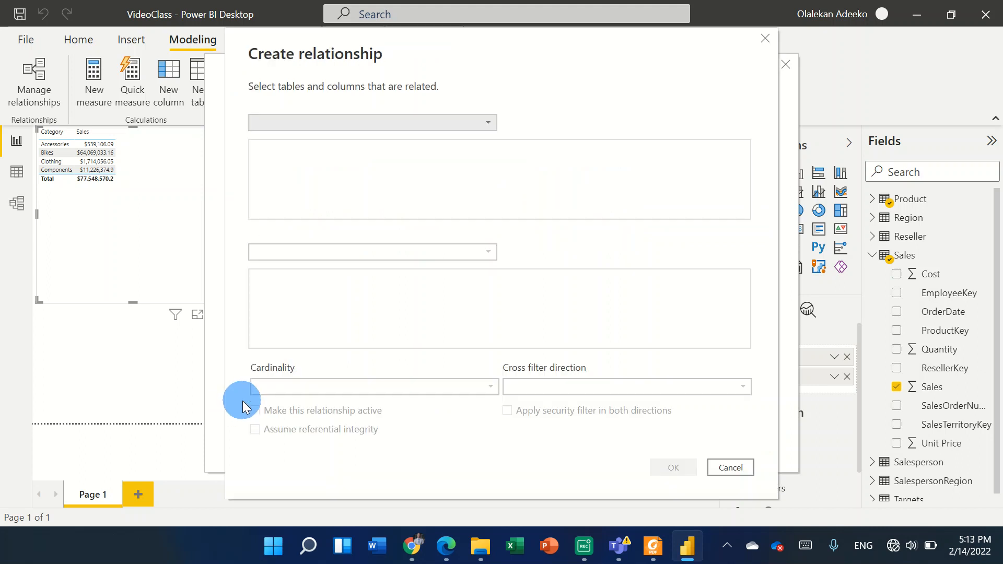
{"action": "left_click", "coordinate": [366, 120]}
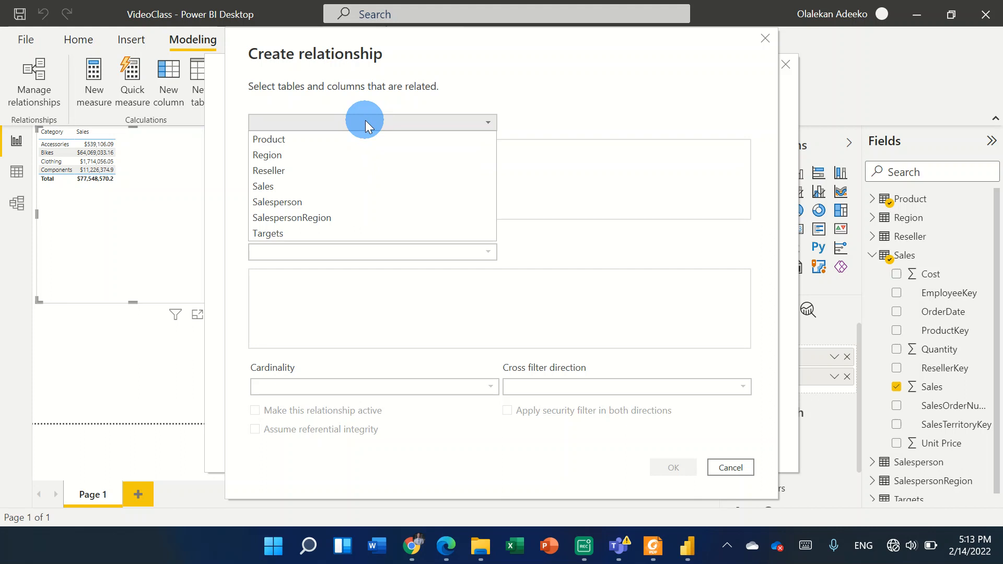
{"action": "left_click", "coordinate": [352, 202]}
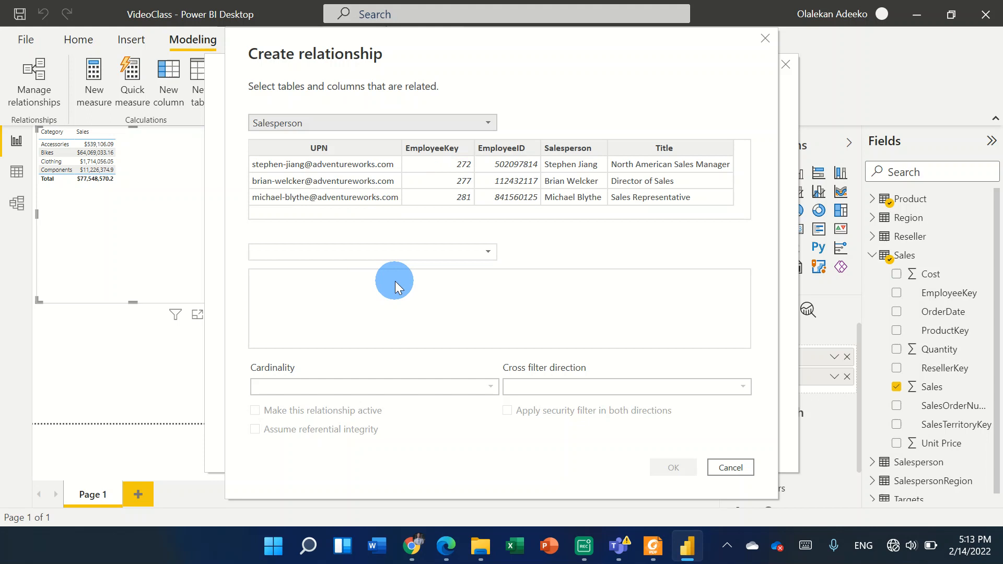
{"action": "left_click", "coordinate": [394, 254]}
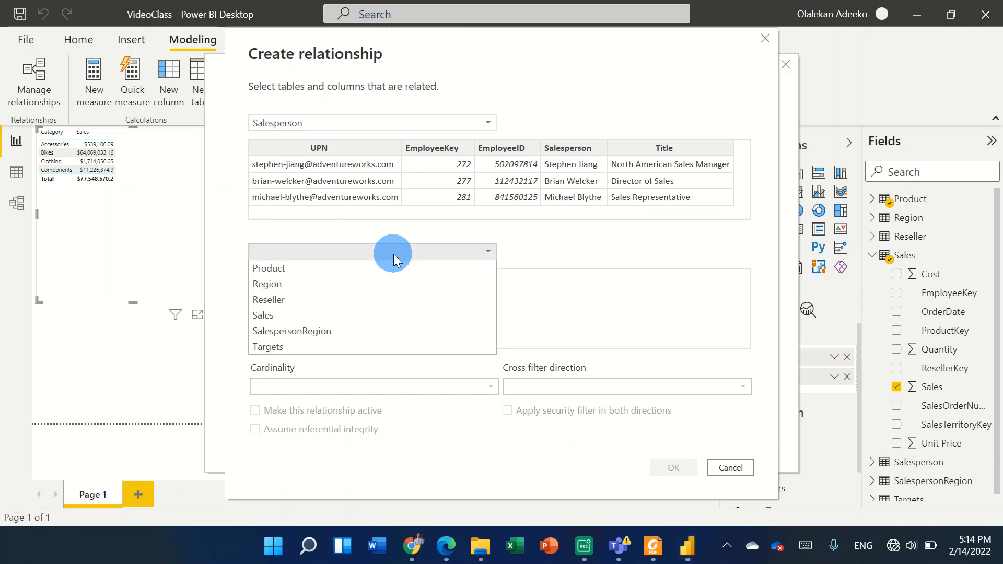
{"action": "left_click", "coordinate": [358, 315]}
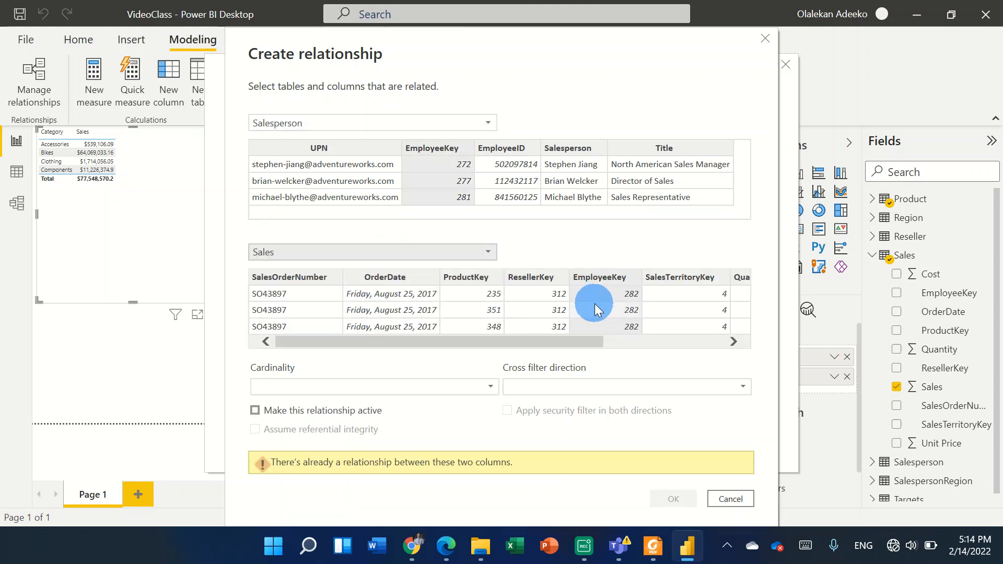
{"action": "left_click", "coordinate": [384, 188]}
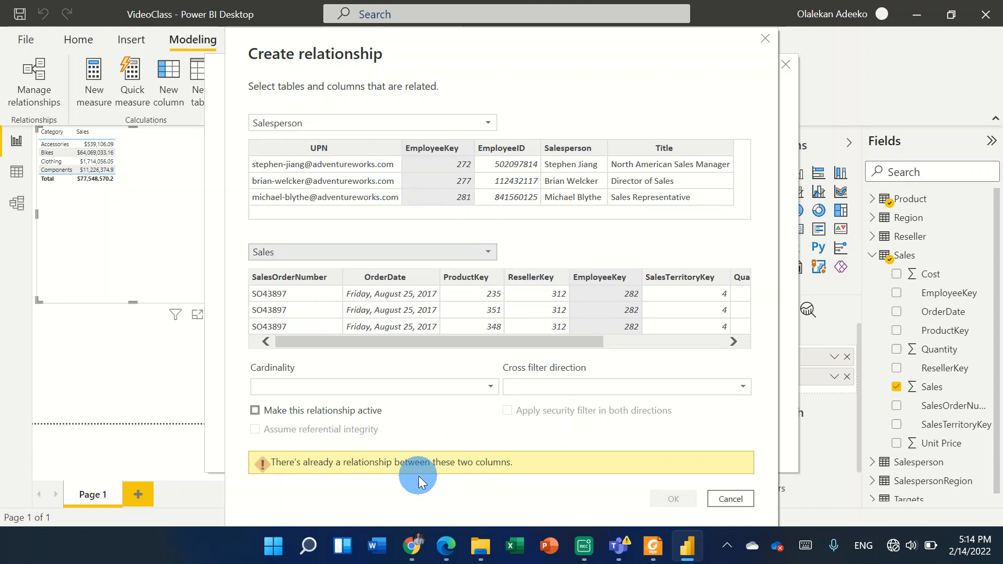
{"action": "left_click", "coordinate": [261, 411]}
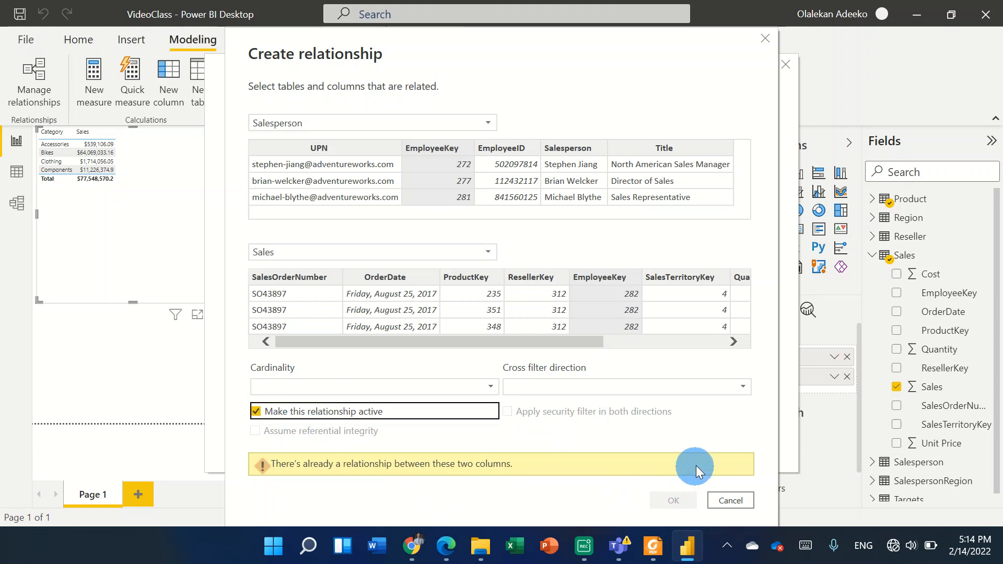
{"action": "left_click", "coordinate": [722, 503]}
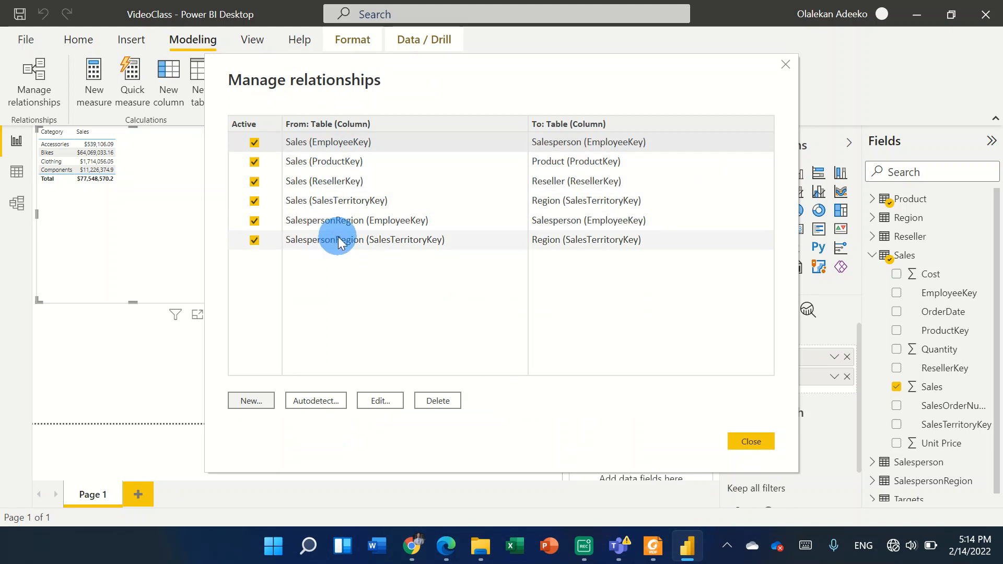
{"action": "left_click", "coordinate": [743, 440]}
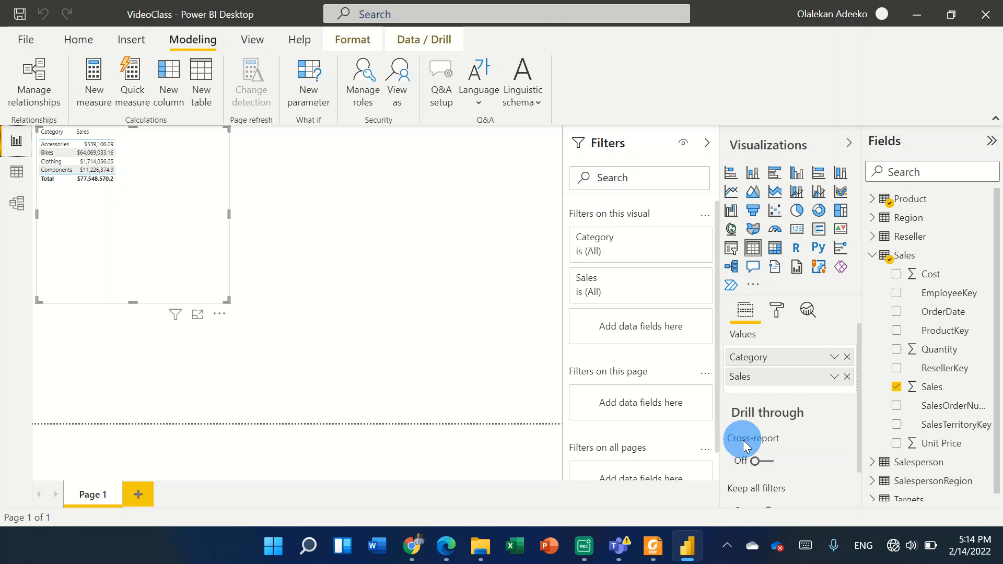
Create a hierarchy from the Category field of the Product table
{"action": "left_click", "coordinate": [873, 256]}
{"action": "mouse_move", "coordinate": [906, 205]}
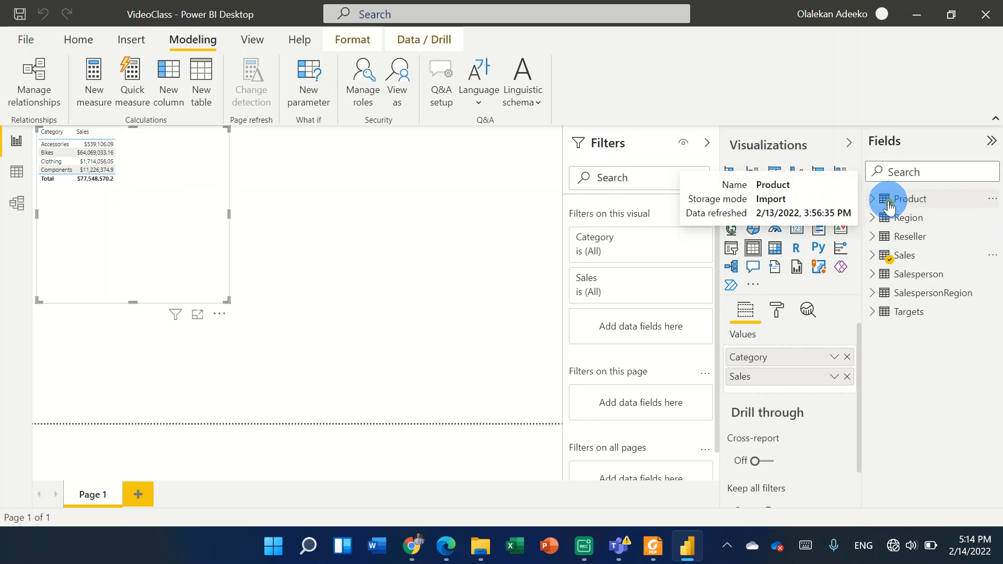
{"action": "left_click", "coordinate": [873, 200]}
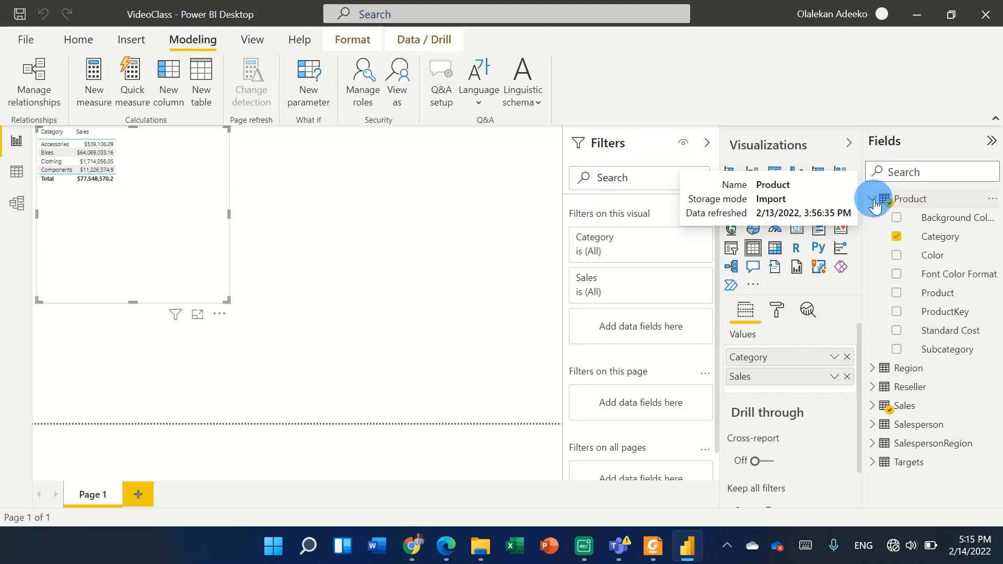
{"action": "right_click", "coordinate": [949, 241]}
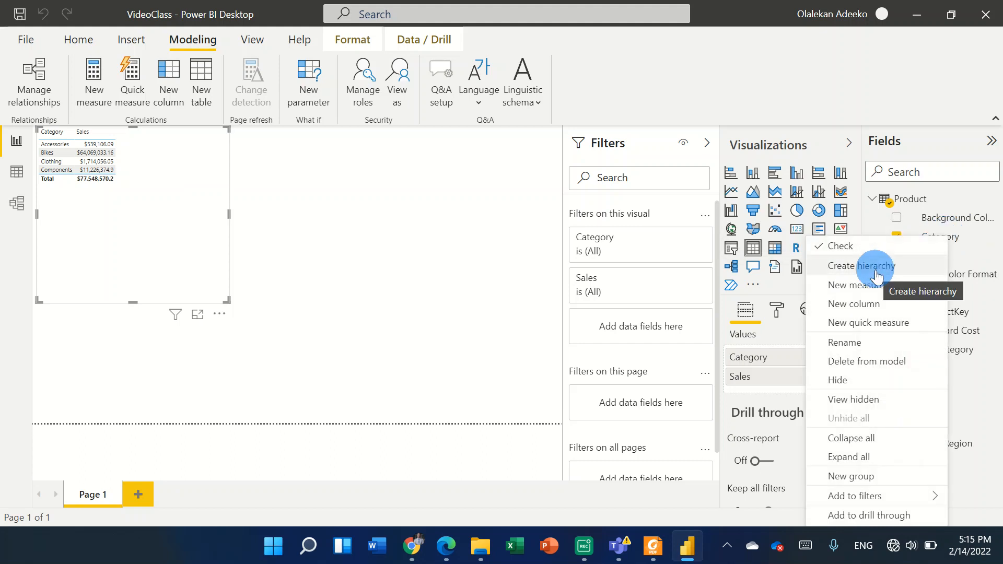
{"action": "left_click", "coordinate": [876, 267]}
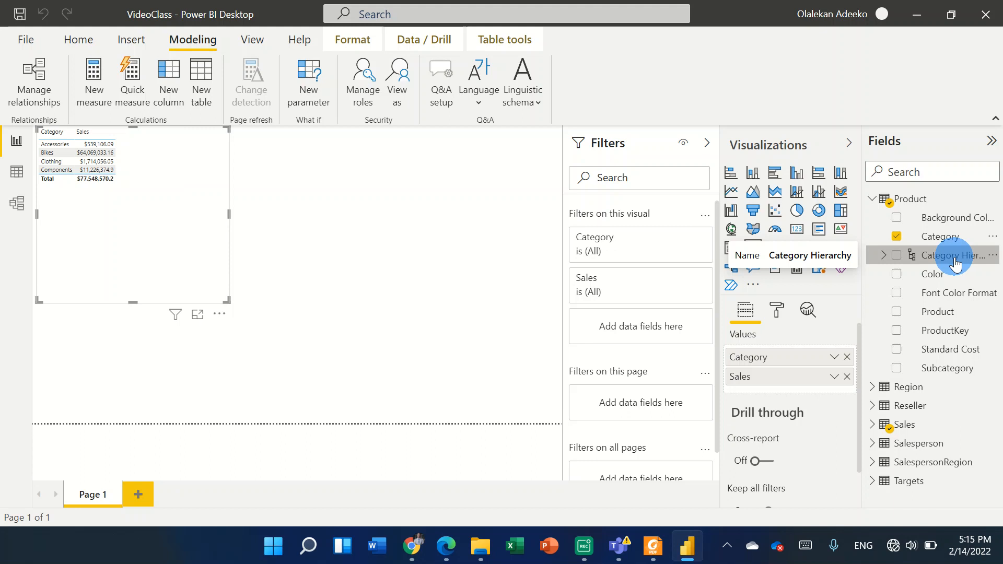
Add the Category Hierarchy to the table visual and try to move its Category level up to Subcategory
{"action": "left_click", "coordinate": [898, 257]}
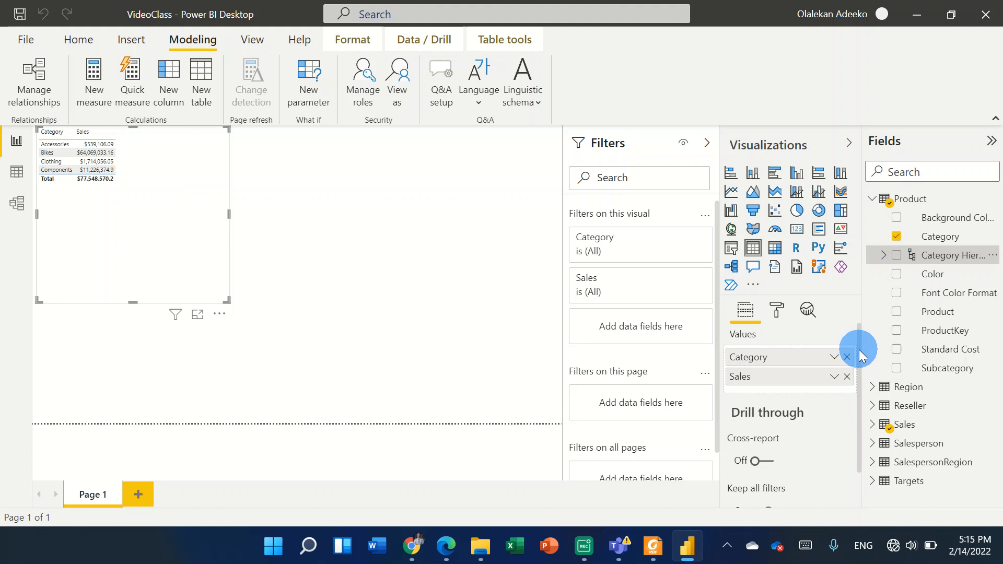
{"action": "mouse_move", "coordinate": [859, 350]}
{"action": "left_mouse_down"}
{"action": "mouse_move", "coordinate": [861, 385]}
{"action": "mouse_move", "coordinate": [858, 348]}
{"action": "left_mouse_up"}
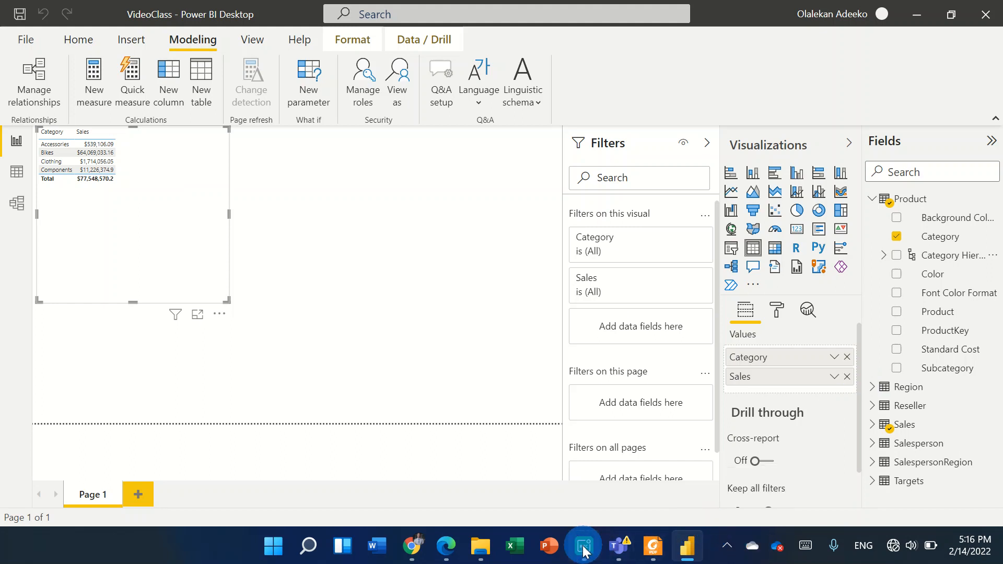
{"action": "left_click", "coordinate": [586, 520]}
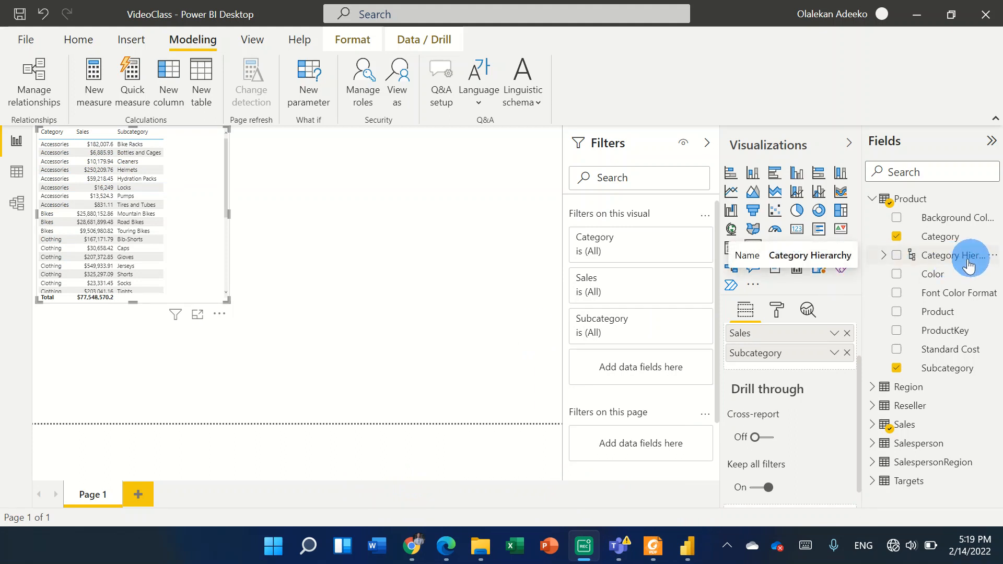
{"action": "left_click", "coordinate": [902, 256]}
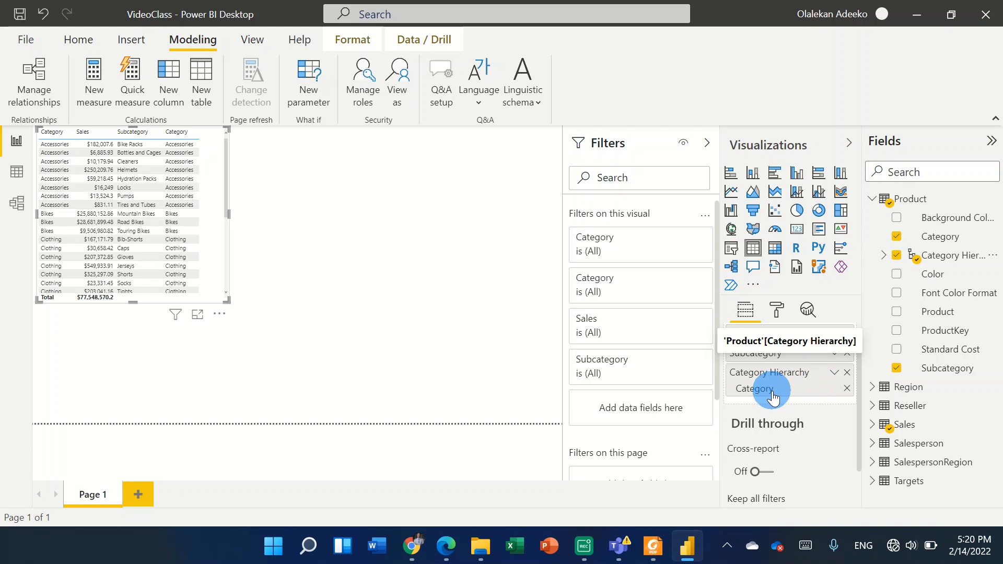
{"action": "left_click", "coordinate": [766, 354]}
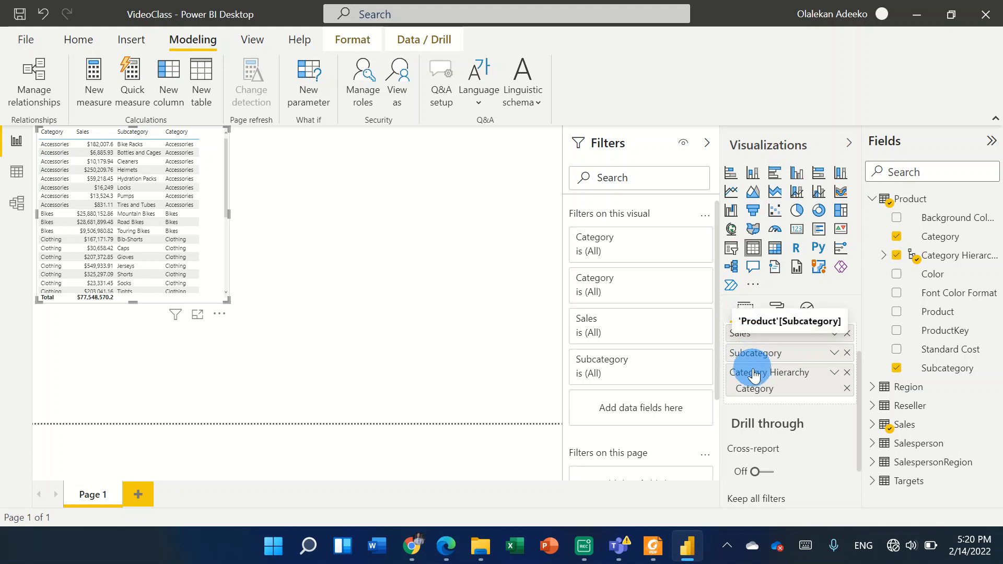
{"action": "left_click_drag", "start_coordinate": [751, 390], "coordinate": [746, 359]}
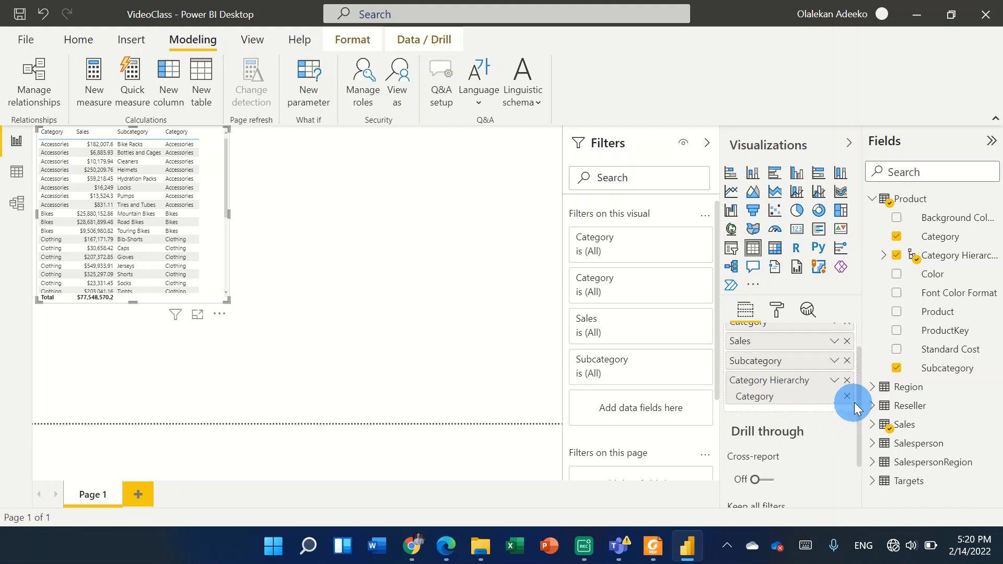
Remove Sales and the hierarchy's Category level from the table visual, and delete the Category Hierarchy from the Product table in the model
{"action": "left_click", "coordinate": [847, 341]}
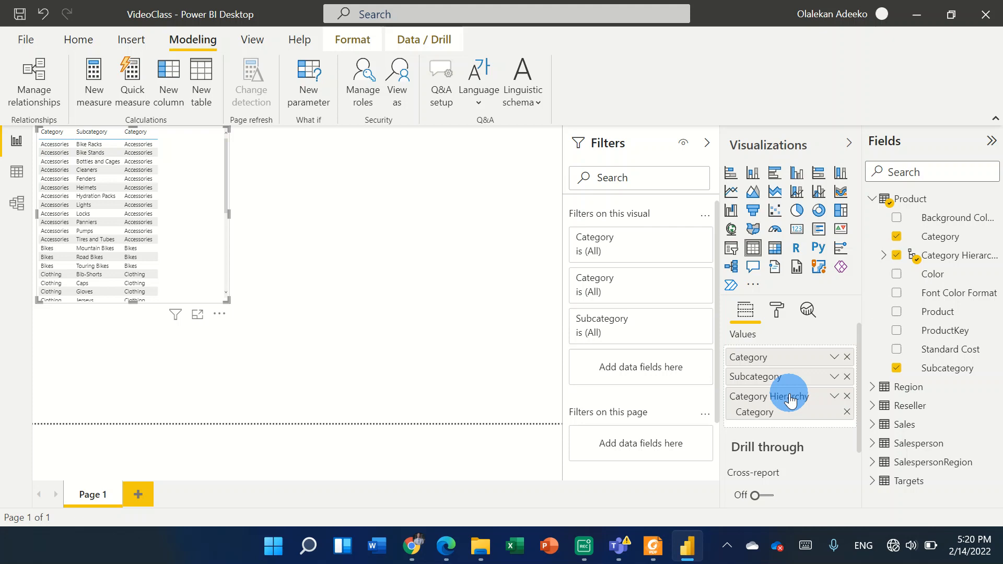
{"action": "left_click", "coordinate": [848, 413]}
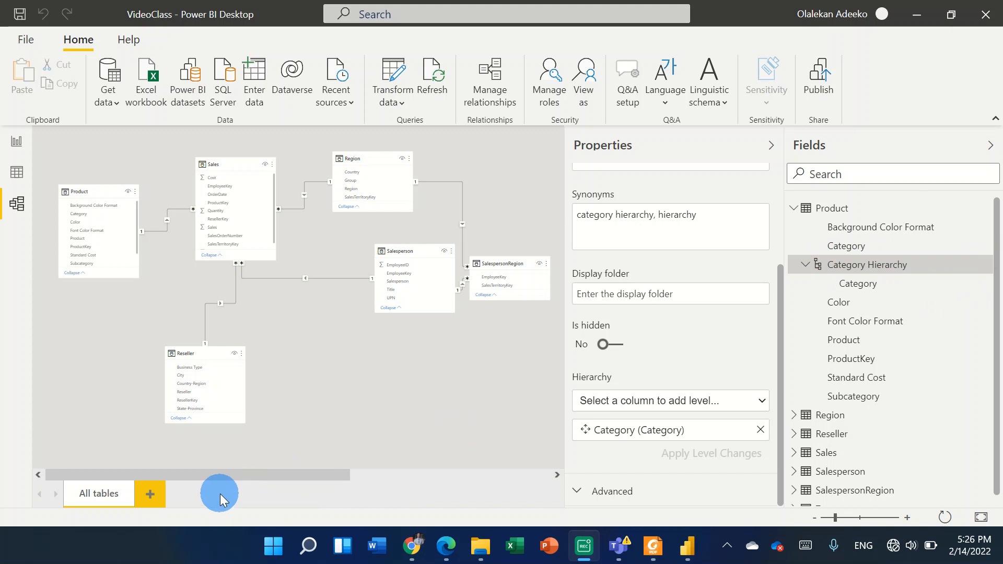
{"action": "key", "text": "Delete"}
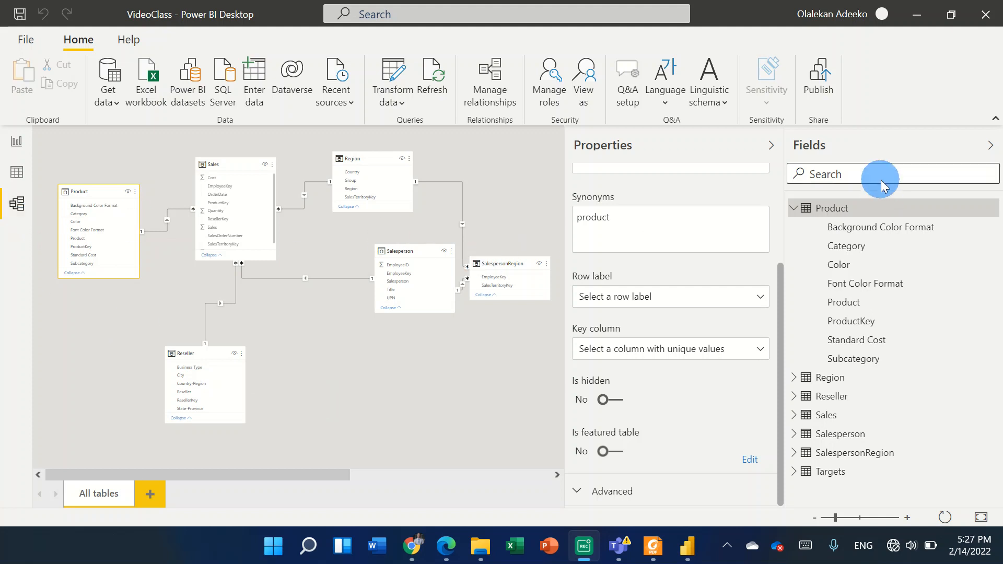
In the model's Product table, create a hierarchy from the Category column
{"action": "left_click", "coordinate": [853, 250]}
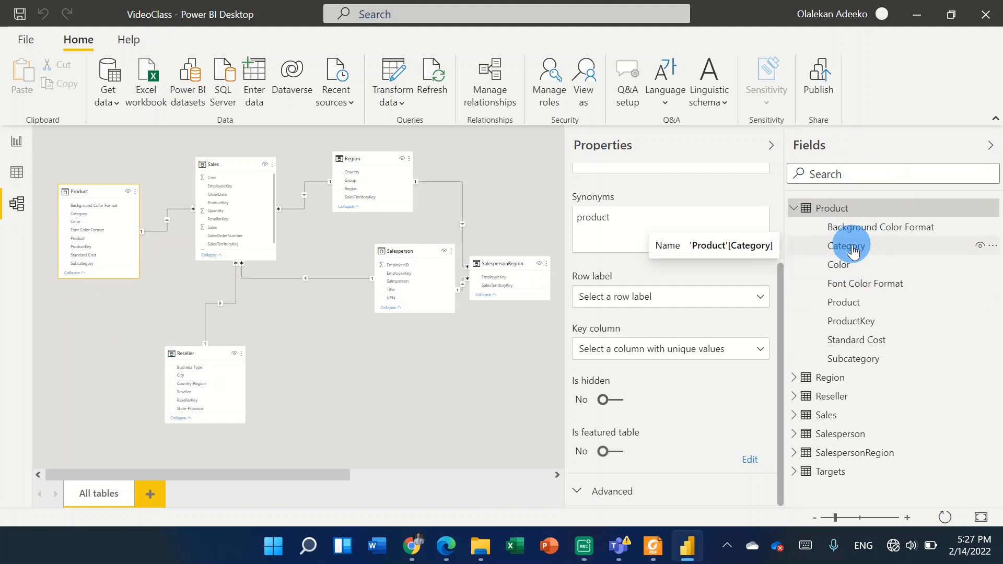
{"action": "right_click", "coordinate": [853, 247]}
{"action": "left_click", "coordinate": [915, 256]}
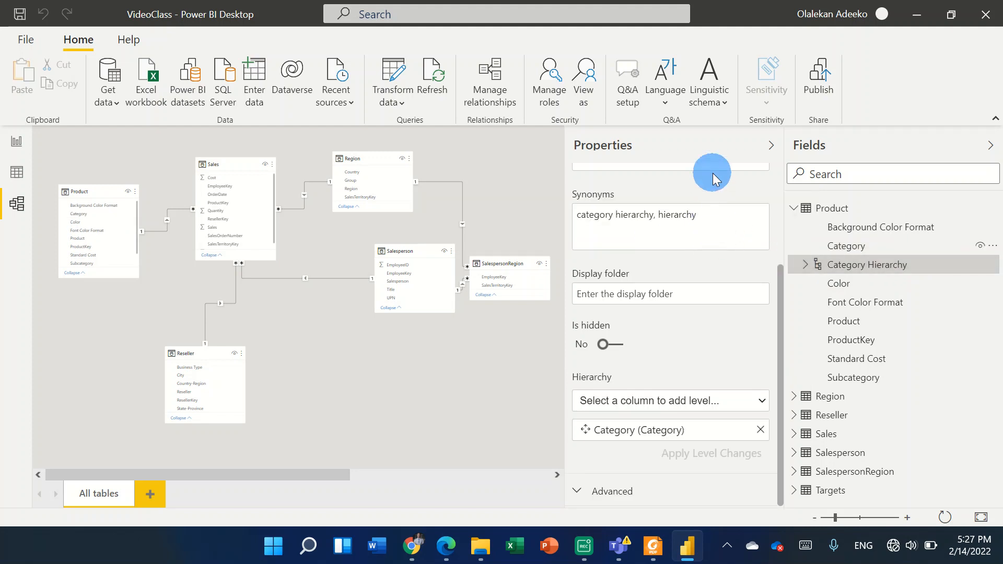
Rename the new Category hierarchy as Products
{"action": "left_click_drag", "start_coordinate": [782, 356], "coordinate": [777, 264]}
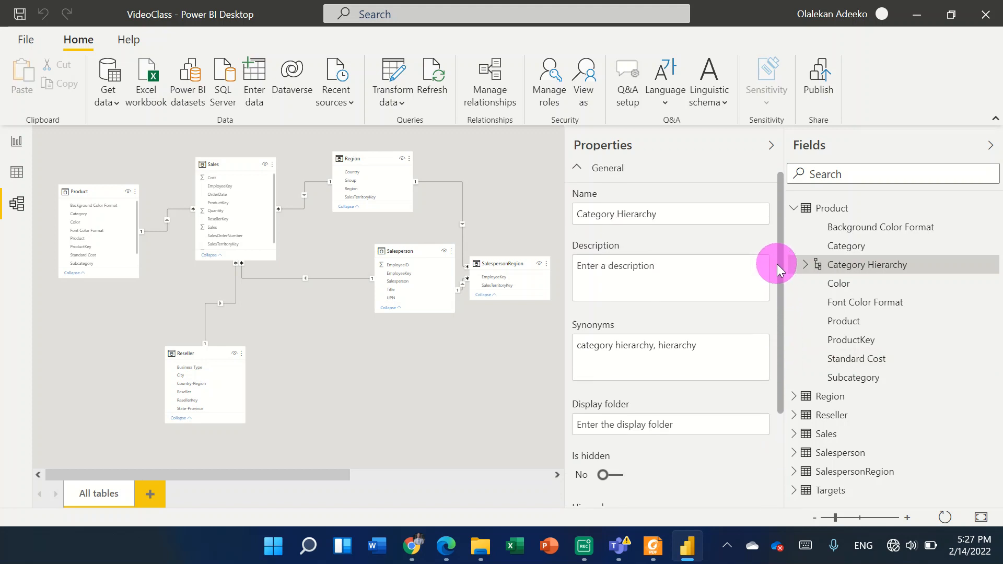
{"action": "left_click", "coordinate": [679, 213]}
{"action": "key", "text": "BackSpace"}
{"action": "key", "text": "BackSpace"}
{"action": "key", "text": "BackSpace"}
{"action": "key", "text": "BackSpace"}
{"action": "key", "text": "BackSpace"}
{"action": "key", "text": "BackSpace"}
{"action": "key", "text": "BackSpace"}
{"action": "key", "text": "BackSpace"}
{"action": "key", "text": "BackSpace"}
{"action": "key", "text": "BackSpace"}
{"action": "key", "text": "BackSpace"}
{"action": "key", "text": "BackSpace"}
{"action": "key", "text": "BackSpace"}
{"action": "key", "text": "BackSpace"}
{"action": "key", "text": "BackSpace"}
{"action": "key", "text": "BackSpace"}
{"action": "key", "text": "BackSpace"}
{"action": "key", "text": "BackSpace"}
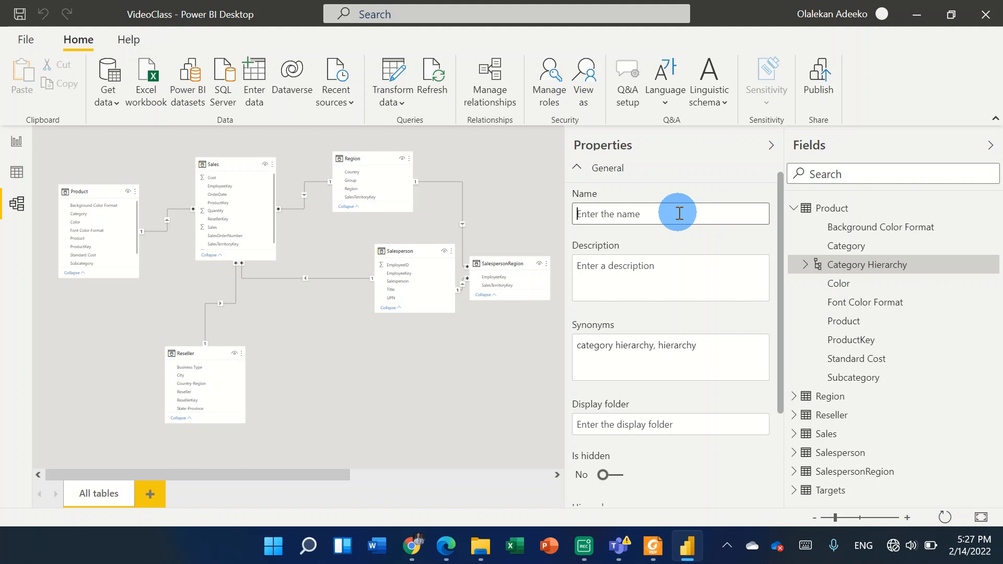
{"action": "type", "text": "Products"}
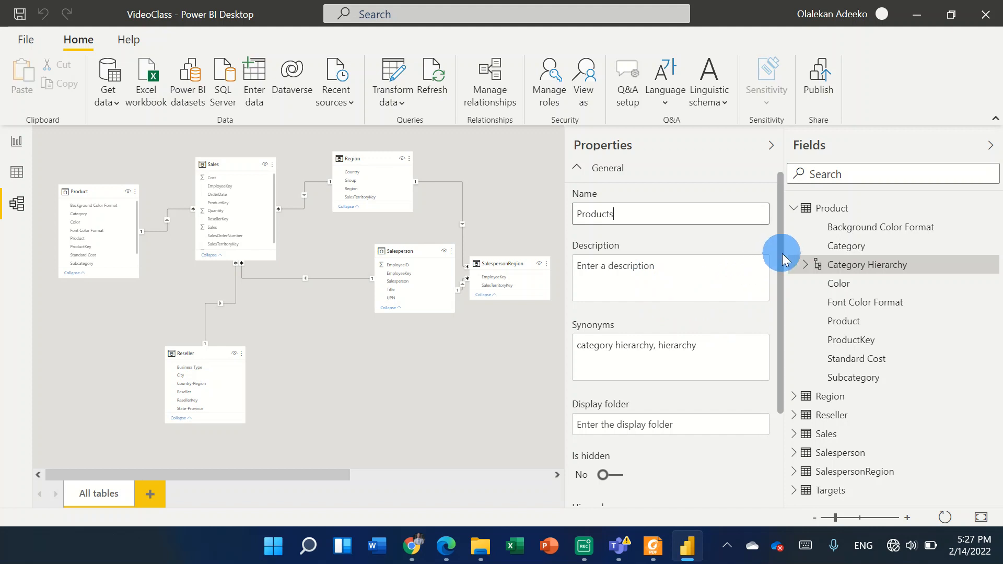
Add Subcategory and Product as levels below Category in the Products hierarchy and apply the level changes
{"action": "left_click_drag", "start_coordinate": [782, 254], "coordinate": [782, 312]}
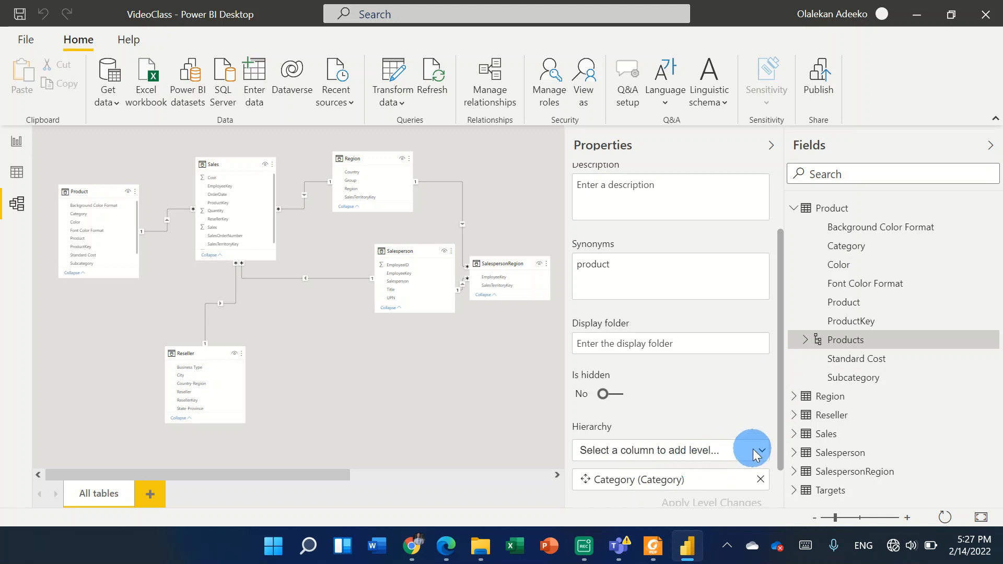
{"action": "left_click", "coordinate": [768, 449]}
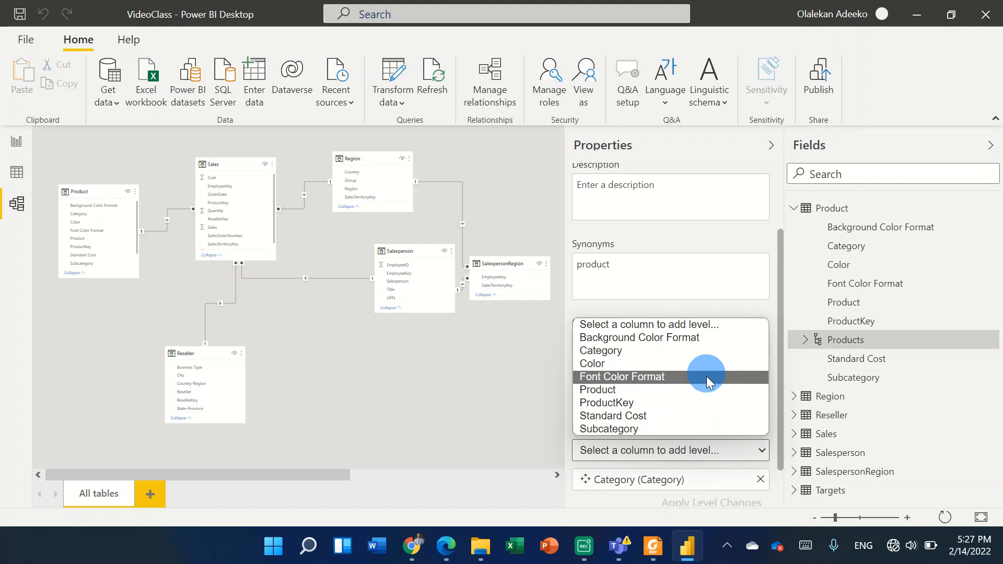
{"action": "left_click", "coordinate": [695, 428]}
{"action": "left_click_drag", "start_coordinate": [779, 397], "coordinate": [779, 448]}
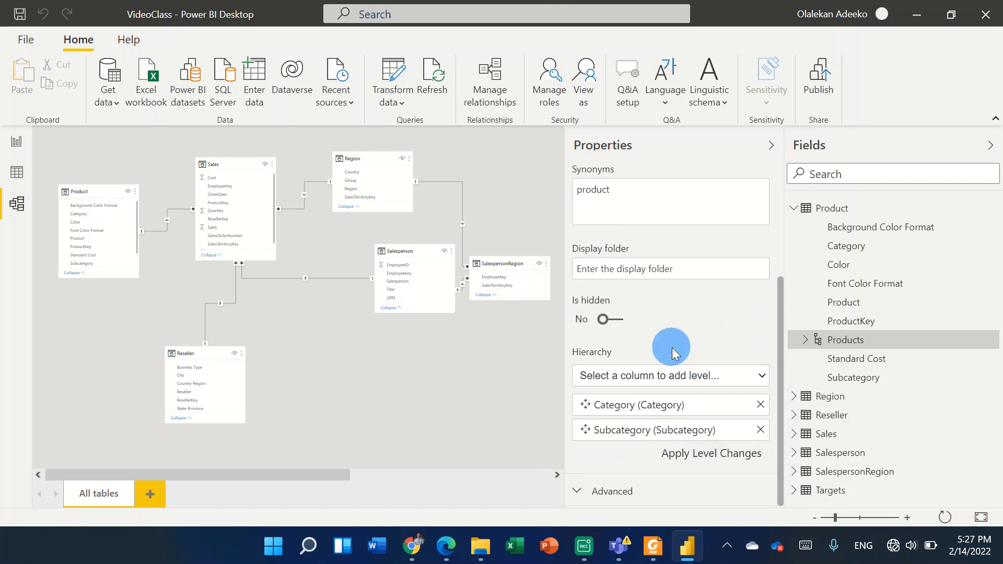
{"action": "left_click", "coordinate": [674, 375]}
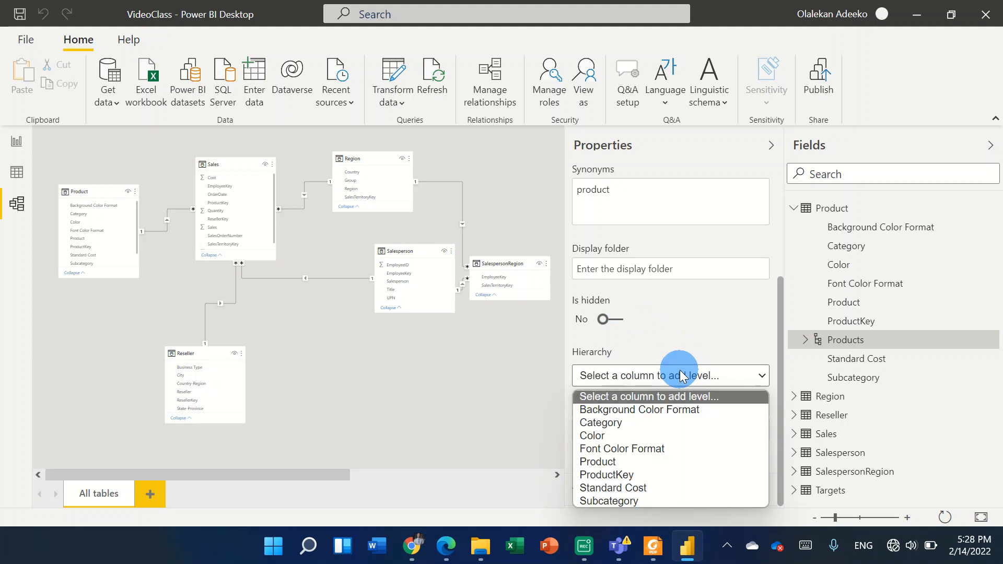
{"action": "left_click", "coordinate": [660, 462]}
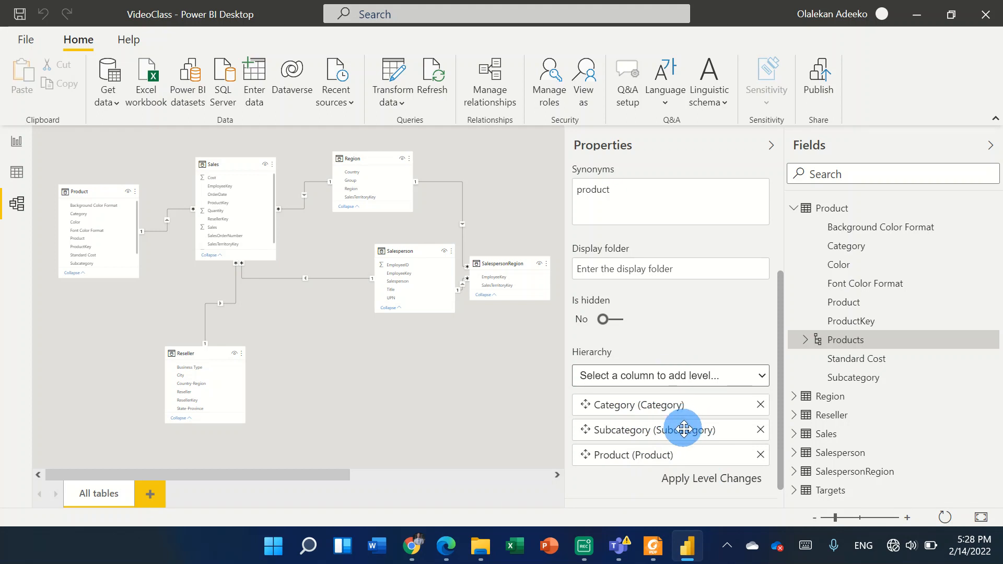
{"action": "left_click", "coordinate": [721, 483]}
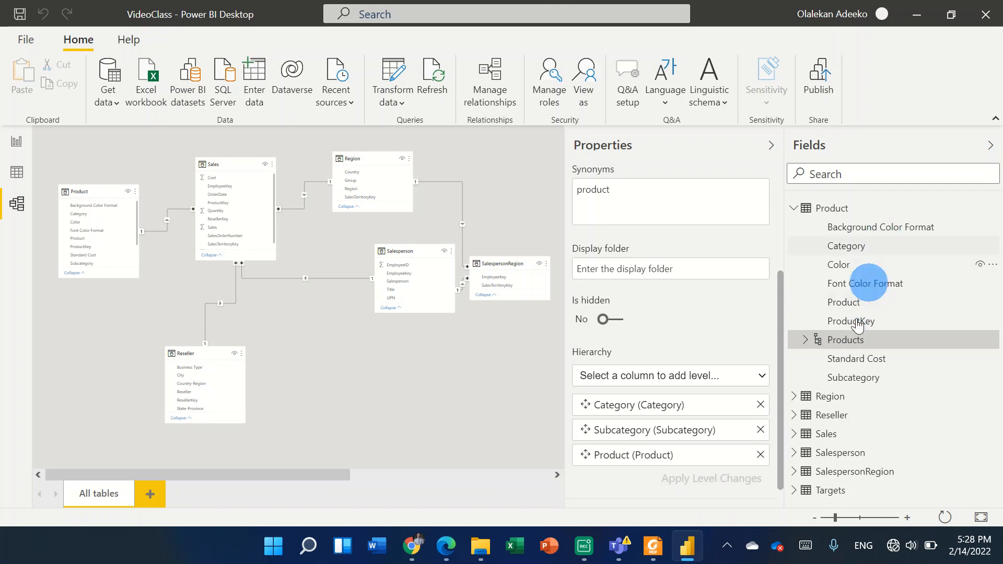
Expand the Products hierarchy in the field list to review its levels
{"action": "left_click", "coordinate": [805, 341]}
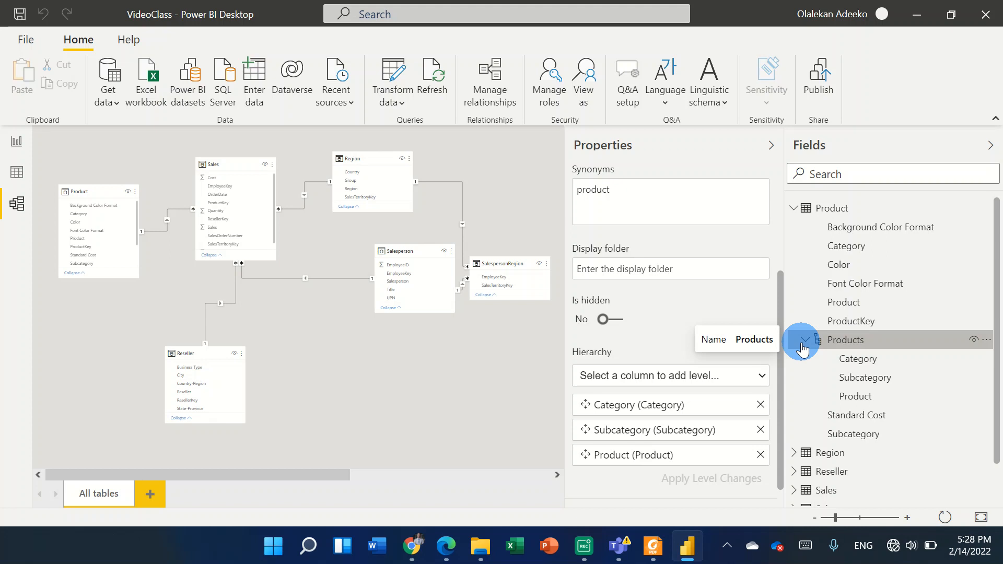
{"action": "left_click", "coordinate": [804, 342]}
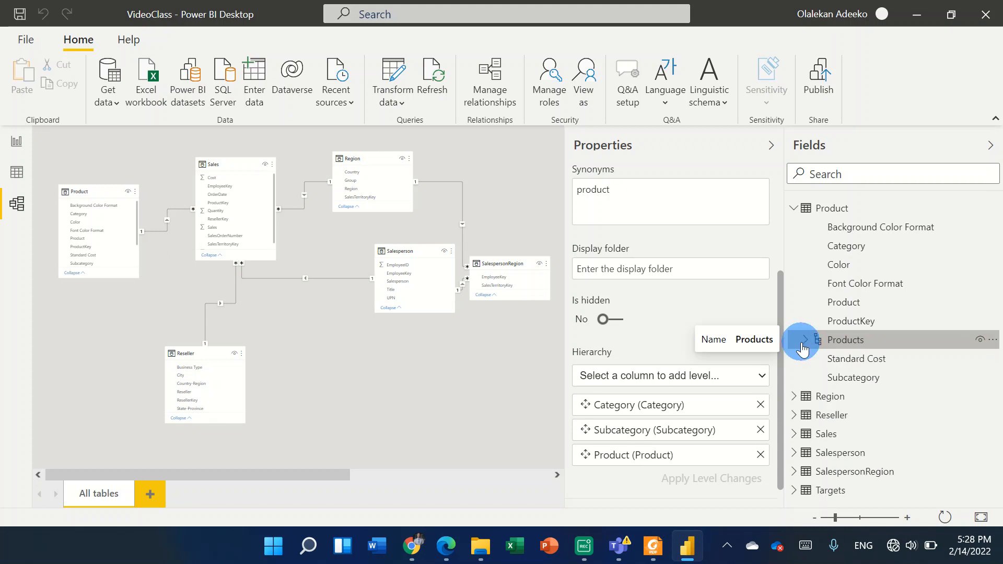
{"action": "left_click", "coordinate": [806, 341]}
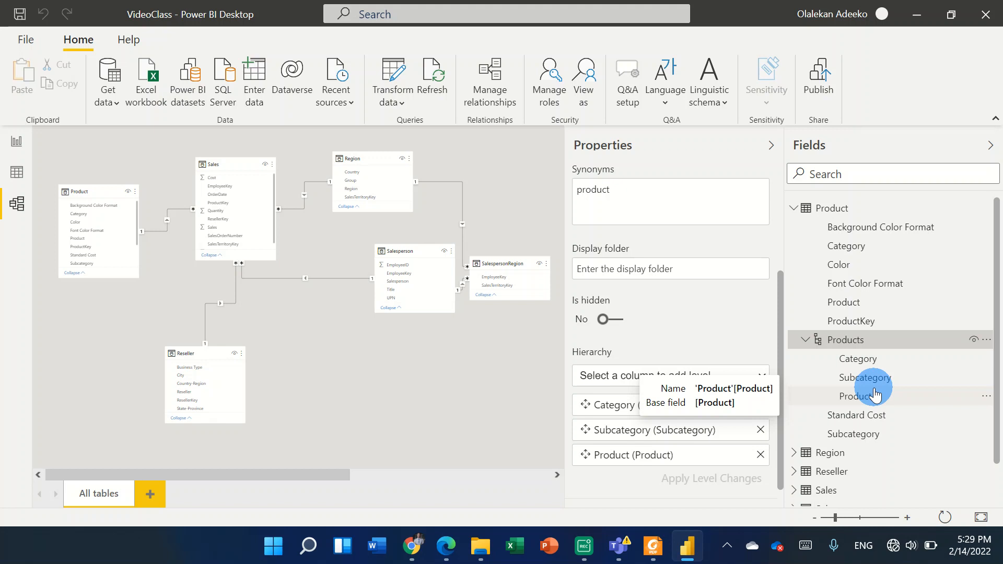
{"action": "left_click", "coordinate": [212, 504]}
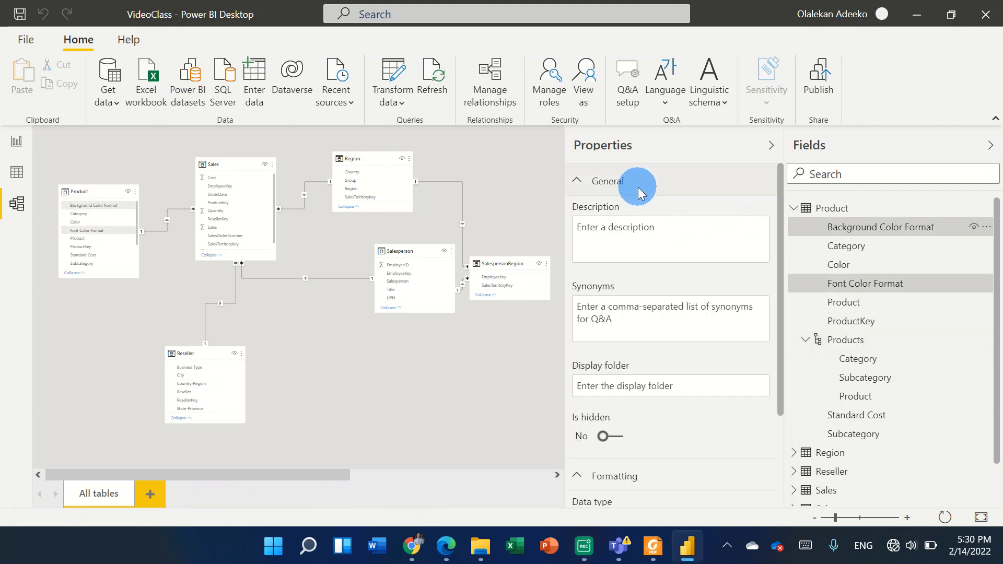
Put the selected Background Color Format and Font Color Format columns in a display folder called Formatting
{"action": "left_click", "coordinate": [638, 187]}
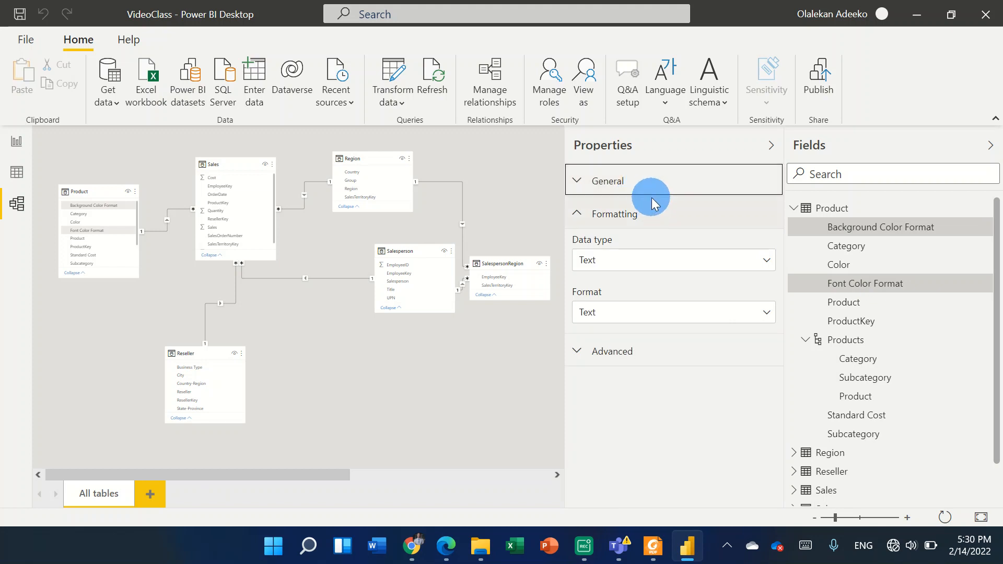
{"action": "left_click", "coordinate": [642, 184]}
{"action": "left_click", "coordinate": [669, 387]}
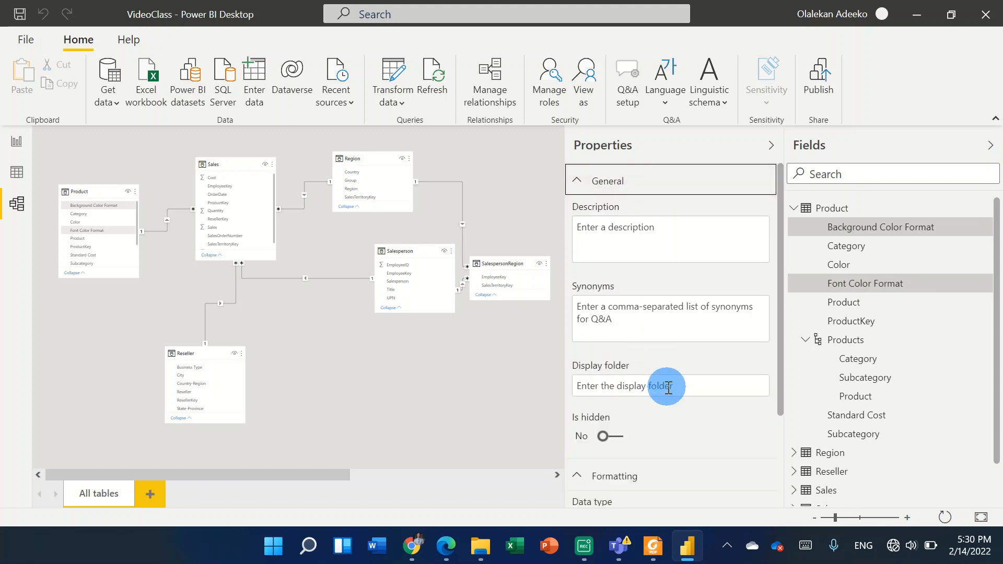
{"action": "type", "text": "Format"}
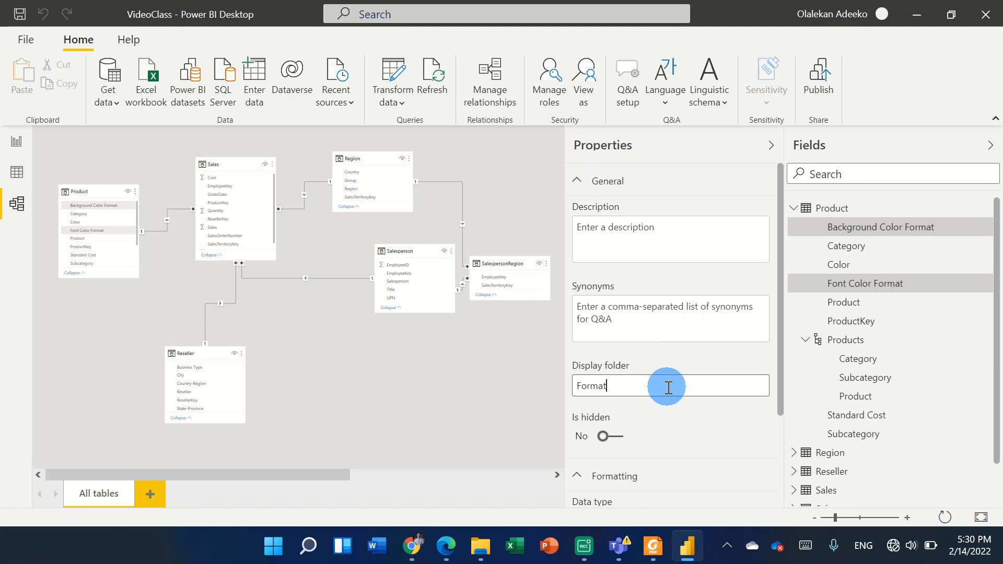
{"action": "type", "text": "ting"}
{"action": "left_click_drag", "start_coordinate": [782, 293], "coordinate": [789, 427]}
{"action": "left_click", "coordinate": [688, 259]}
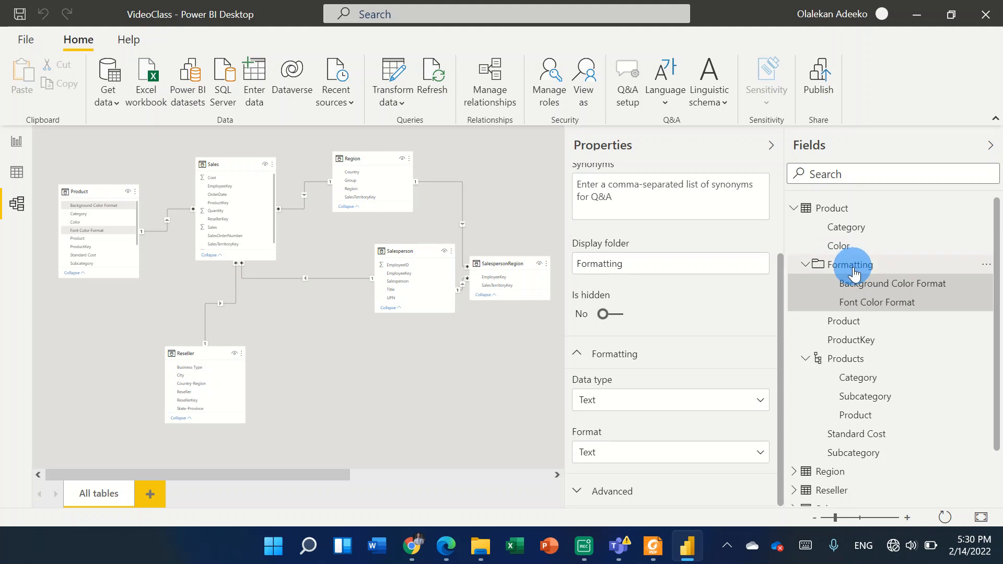
Check the columns inside the Product table's Formatting folder and leave the folder collapsed
{"action": "left_click", "coordinate": [807, 267]}
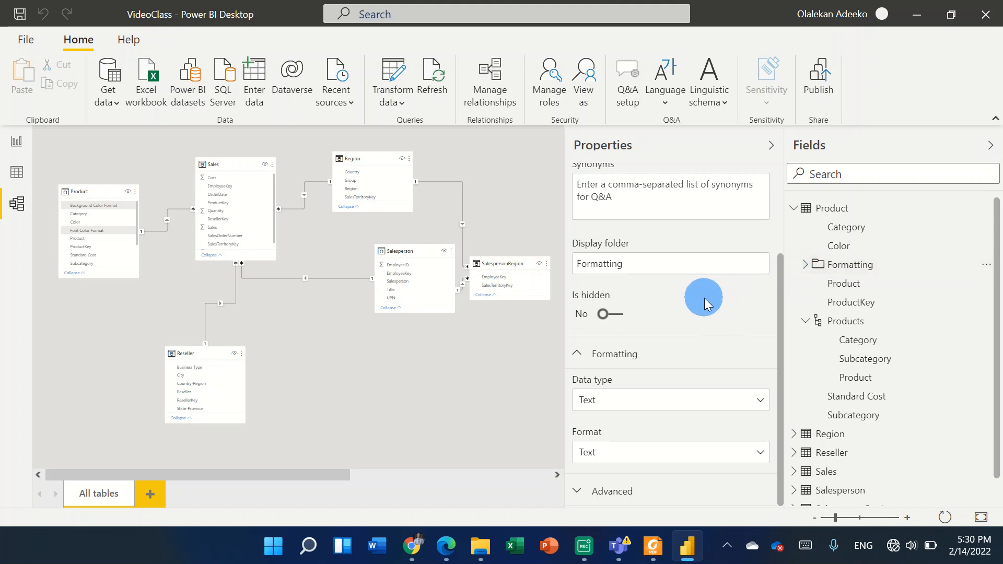
{"action": "left_click", "coordinate": [804, 266]}
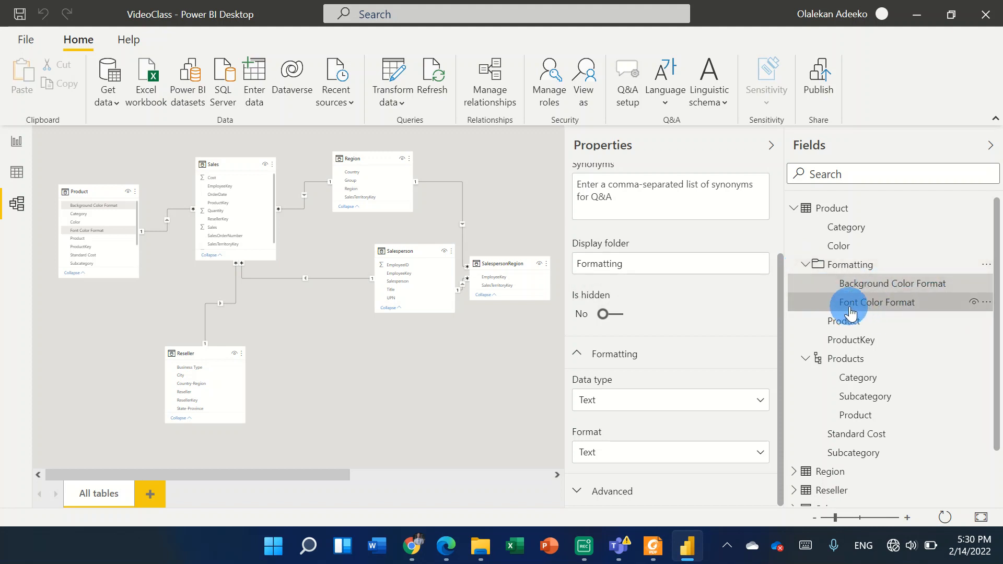
{"action": "left_click", "coordinate": [802, 267]}
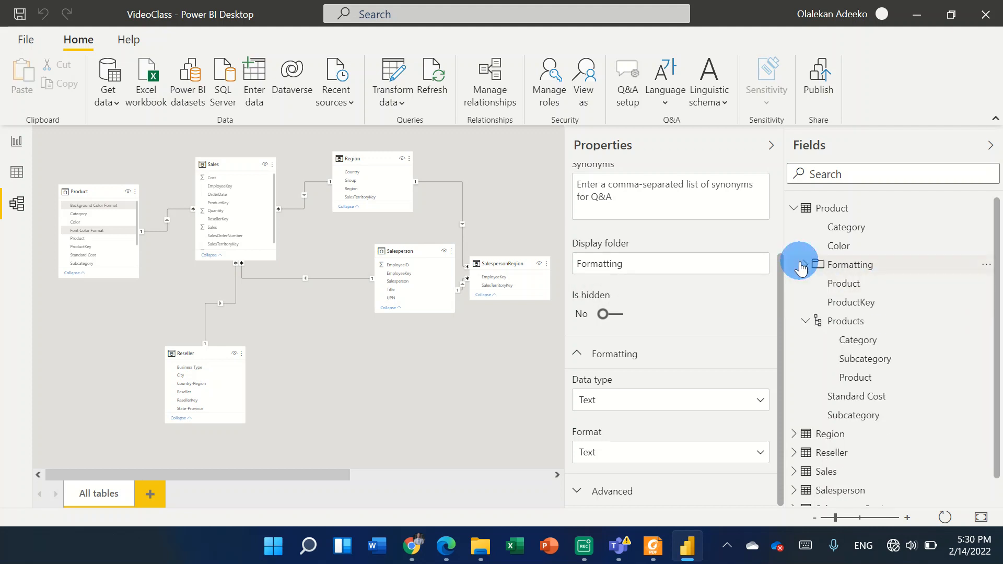
Recheck the Formatting folder's columns, collapse the Product table and expand the Region table in the field list
{"action": "left_click", "coordinate": [802, 268]}
{"action": "left_click", "coordinate": [890, 286]}
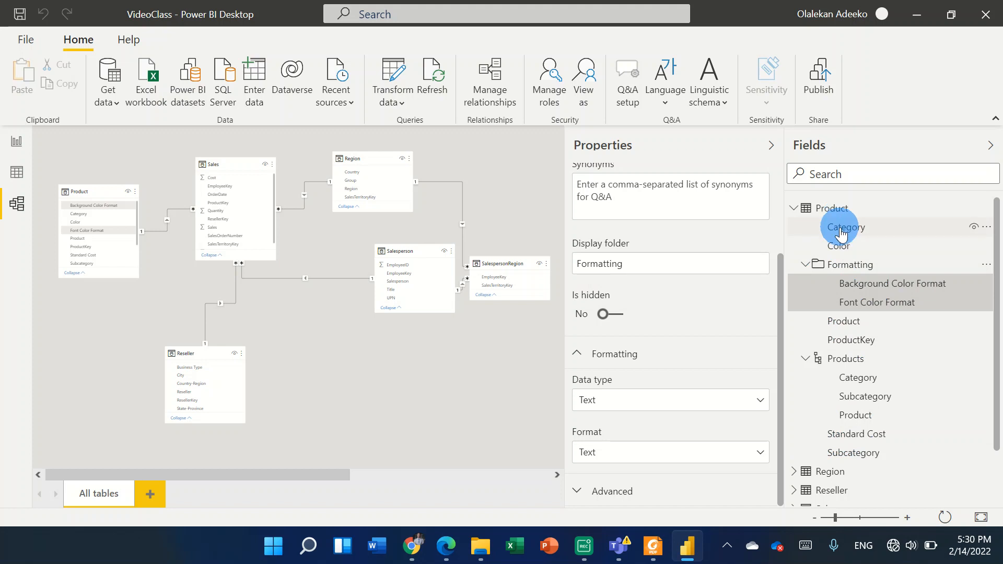
{"action": "left_click", "coordinate": [806, 266]}
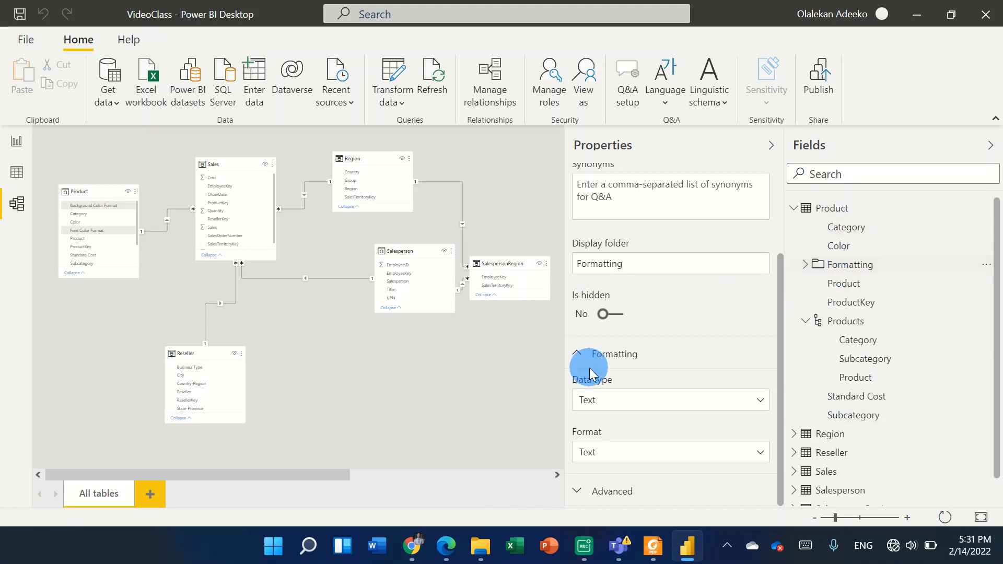
{"action": "key", "text": "F10"}
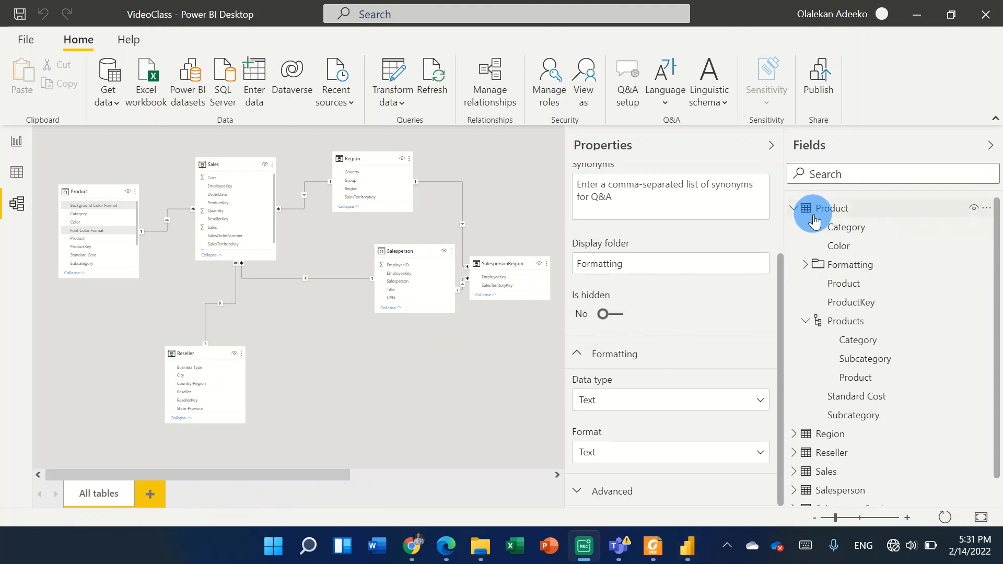
{"action": "left_click", "coordinate": [793, 210]}
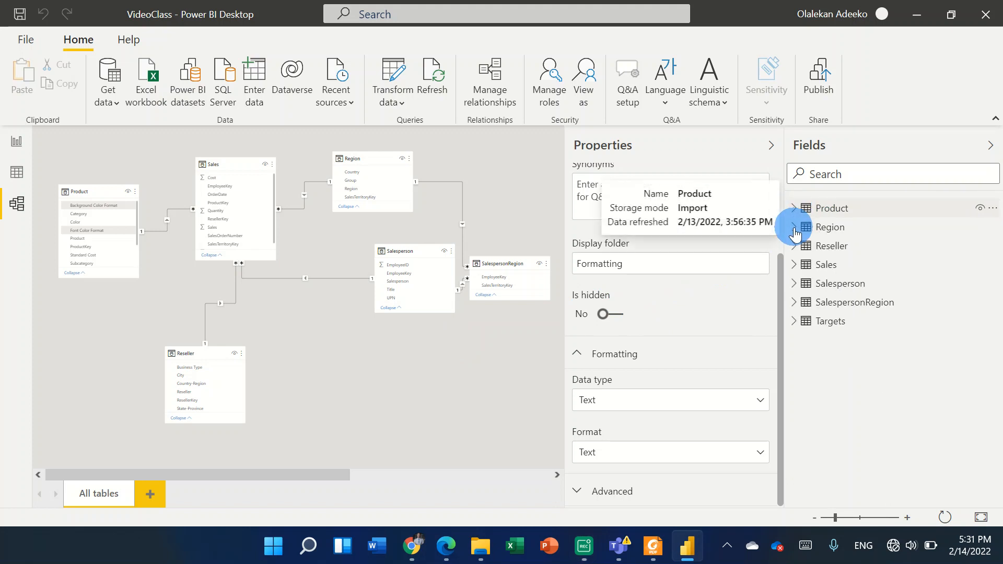
{"action": "left_click", "coordinate": [795, 228]}
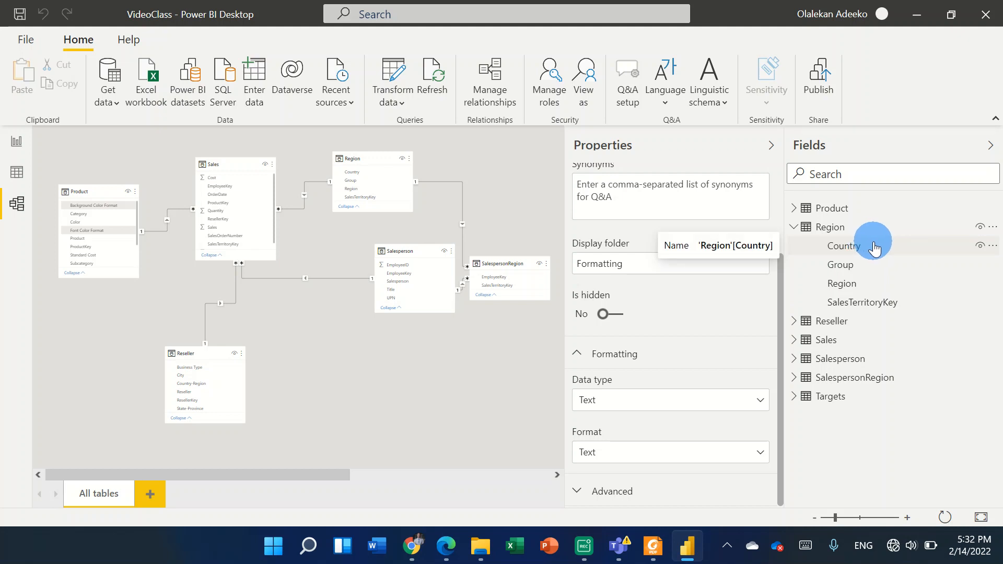
{"action": "right_click", "coordinate": [901, 248]}
{"action": "left_click", "coordinate": [826, 253]}
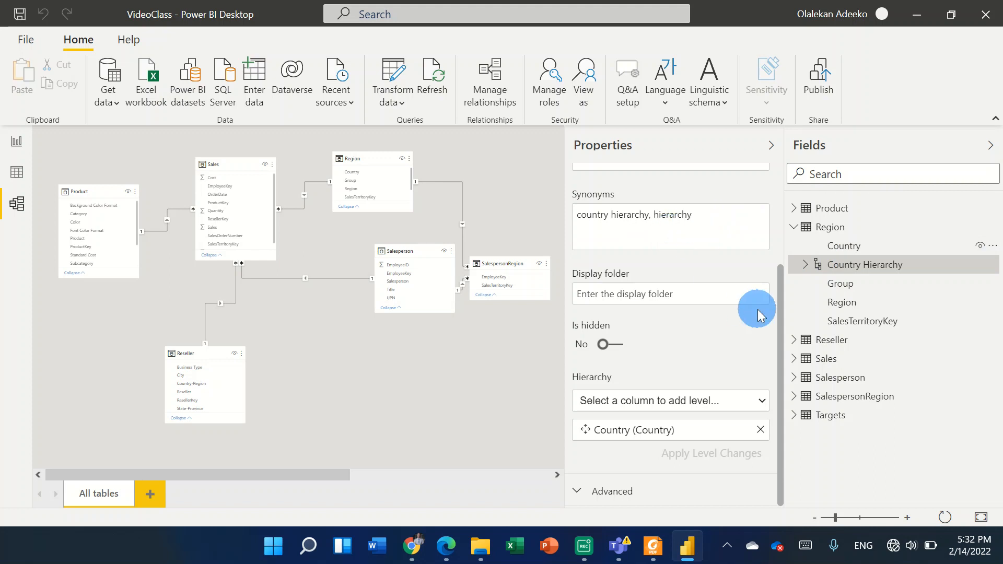
{"action": "left_click_drag", "start_coordinate": [778, 310], "coordinate": [774, 223]}
{"action": "left_click", "coordinate": [691, 210]}
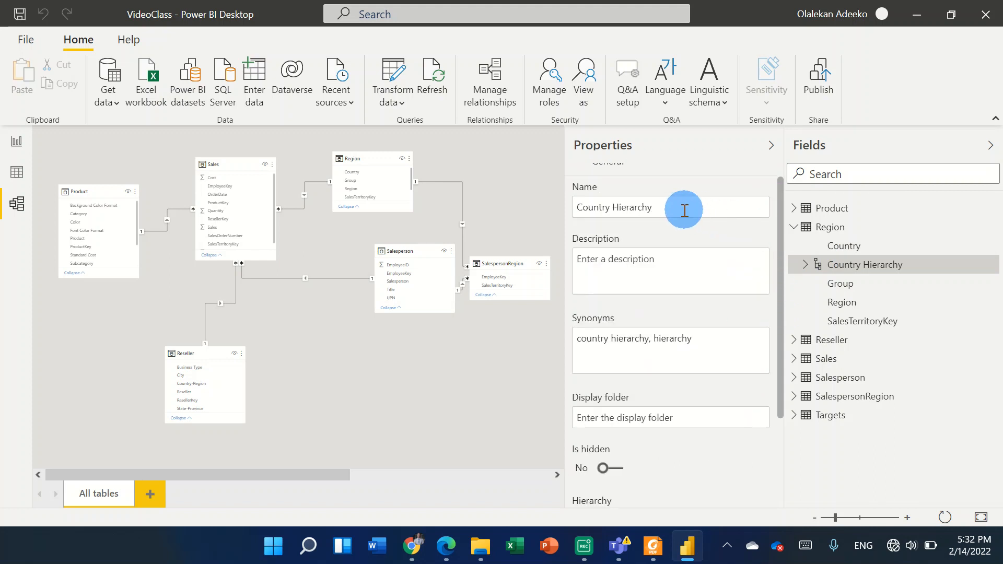
{"action": "key", "text": "BackSpace"}
{"action": "key", "text": "BackSpace"}
{"action": "key", "text": "BackSpace"}
{"action": "key", "text": "BackSpace"}
{"action": "key", "text": "BackSpace"}
{"action": "key", "text": "BackSpace"}
{"action": "key", "text": "BackSpace"}
{"action": "key", "text": "BackSpace"}
{"action": "key", "text": "BackSpace"}
{"action": "key", "text": "BackSpace"}
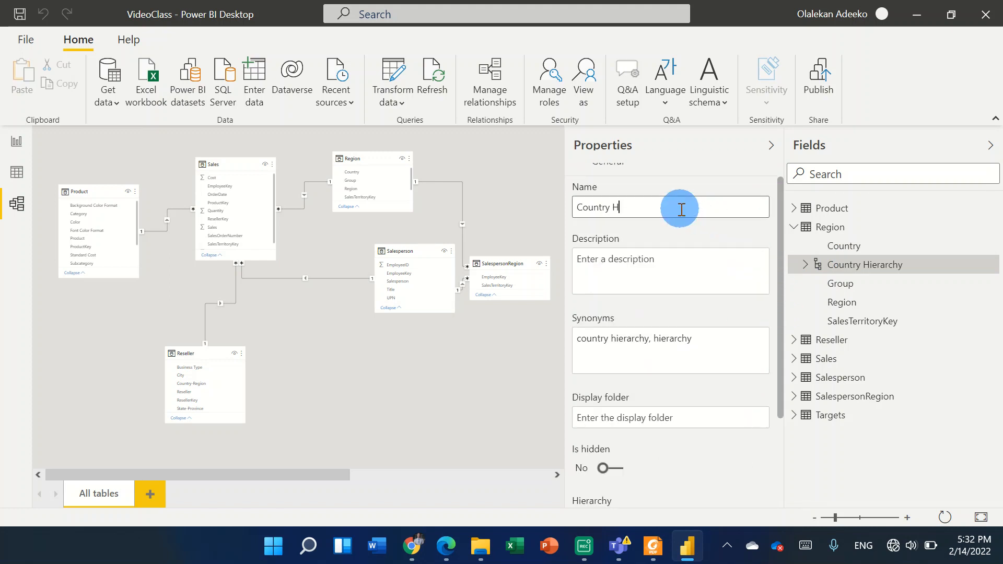
{"action": "key", "text": "BackSpace"}
{"action": "key", "text": "BackSpace"}
{"action": "key", "text": "BackSpace"}
{"action": "key", "text": "BackSpace"}
{"action": "key", "text": "BackSpace"}
{"action": "key", "text": "BackSpace"}
{"action": "key", "text": "BackSpace"}
{"action": "type", "text": "Regions"}
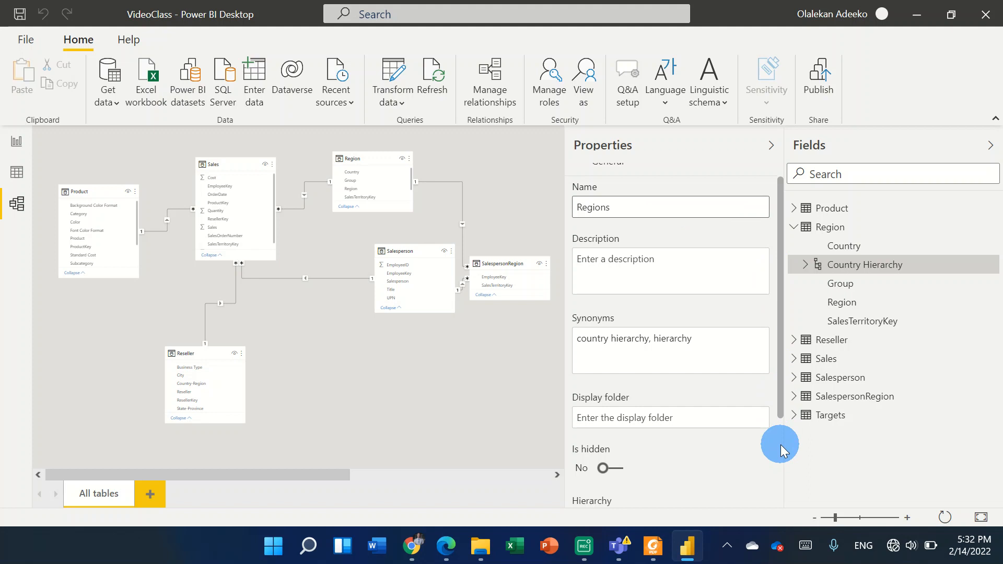
{"action": "scroll", "coordinate": [781, 444], "scroll_direction": "down", "scroll_amount": 3}
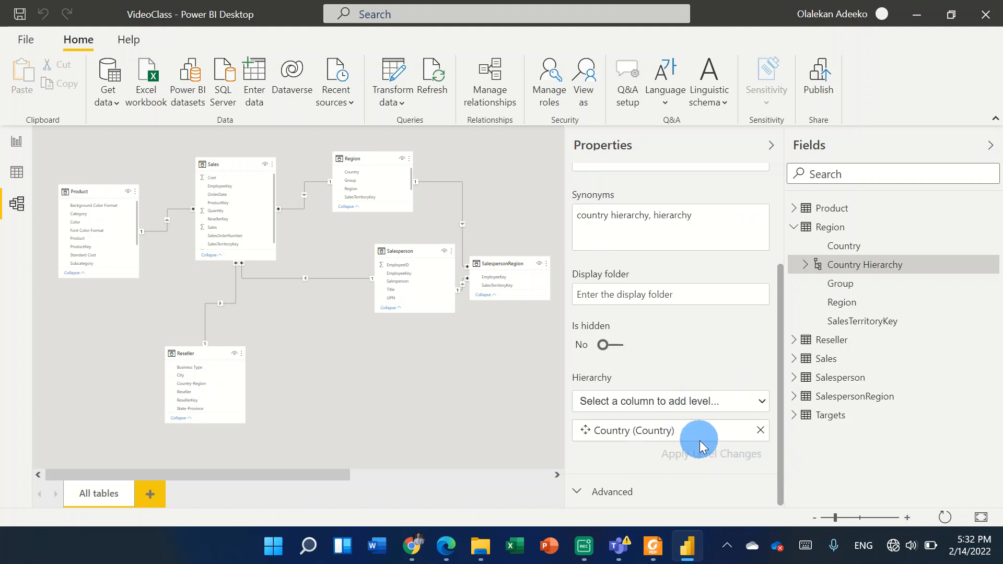
{"action": "left_click", "coordinate": [726, 440]}
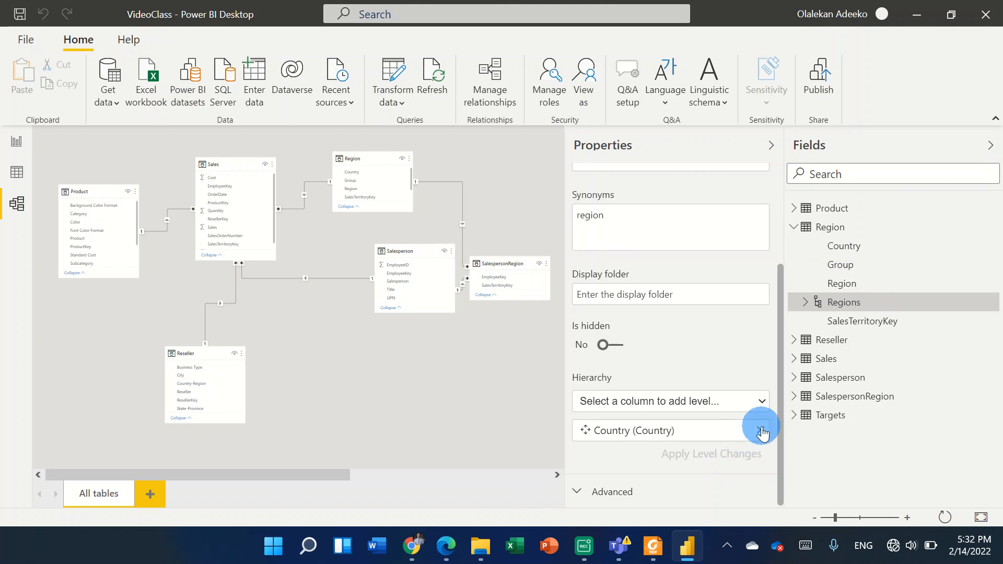
{"action": "key", "text": "Delete"}
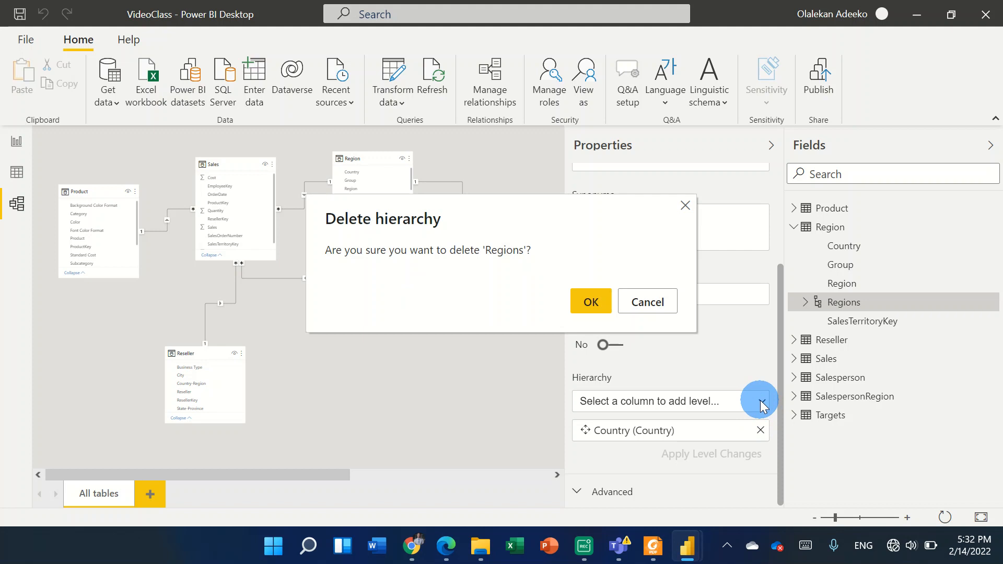
{"action": "left_click", "coordinate": [596, 307]}
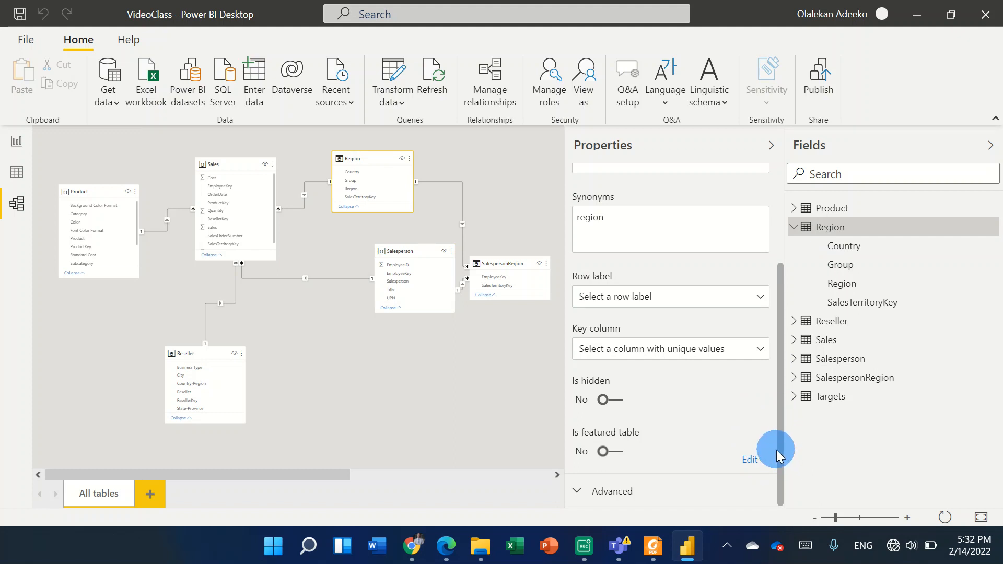
Create a hierarchy from the Region table's Group column and name it Regions
{"action": "right_click", "coordinate": [867, 286]}
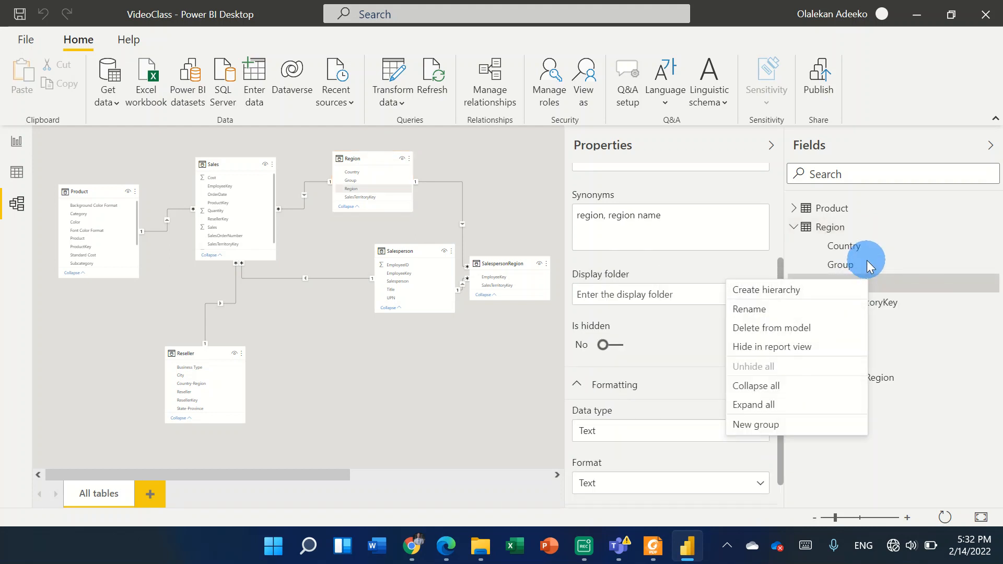
{"action": "left_click", "coordinate": [867, 261]}
{"action": "left_click", "coordinate": [834, 270]}
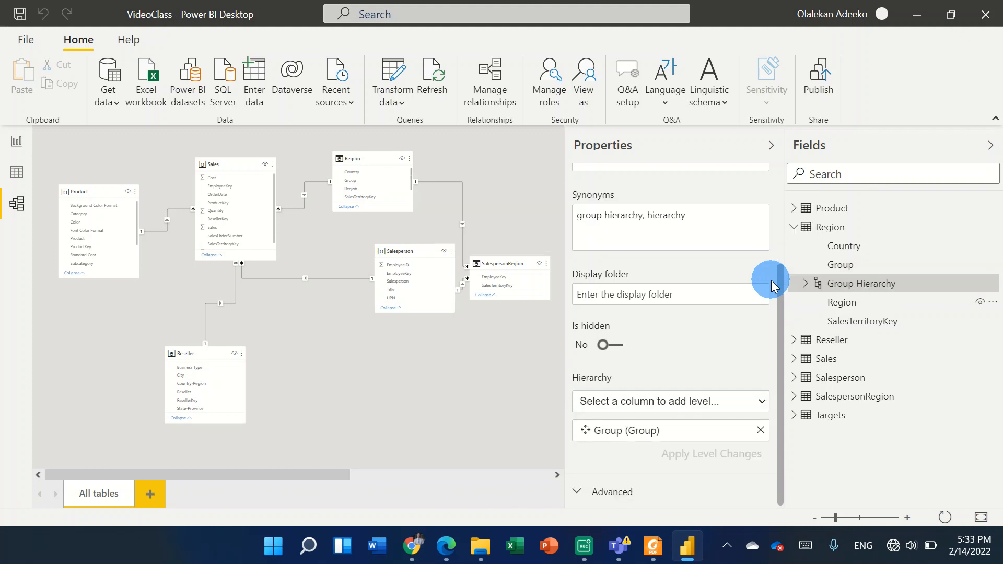
{"action": "left_click_drag", "start_coordinate": [780, 284], "coordinate": [750, 209]}
{"action": "left_click", "coordinate": [670, 192]}
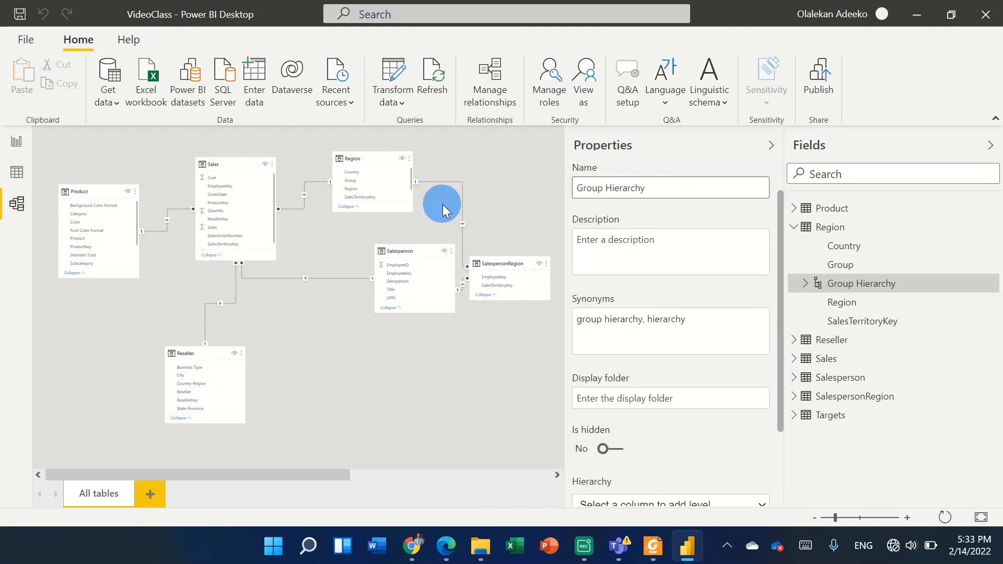
{"action": "key", "text": "BackSpace"}
{"action": "key", "text": "BackSpace"}
{"action": "key", "text": "BackSpace"}
{"action": "key", "text": "BackSpace"}
{"action": "key", "text": "BackSpace"}
{"action": "key", "text": "BackSpace"}
{"action": "key", "text": "BackSpace"}
{"action": "key", "text": "BackSpace"}
{"action": "key", "text": "BackSpace"}
{"action": "key", "text": "BackSpace"}
{"action": "key", "text": "BackSpace"}
{"action": "key", "text": "BackSpace"}
{"action": "key", "text": "BackSpace"}
{"action": "key", "text": "BackSpace"}
{"action": "key", "text": "BackSpace"}
{"action": "type", "text": "Regions"}
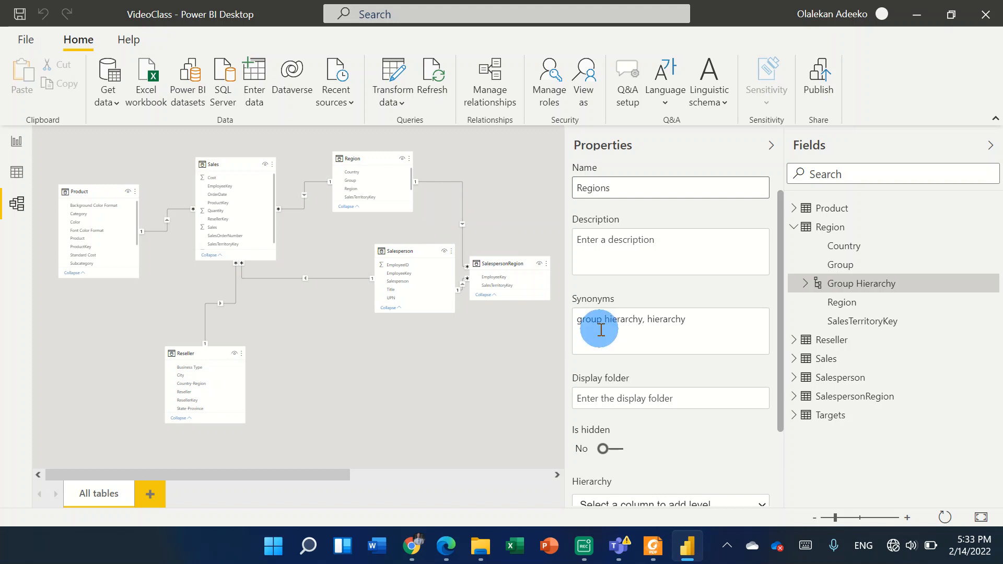
Add Country and Region as levels below Group in the Regions hierarchy and apply the level changes
{"action": "scroll", "coordinate": [779, 285], "scroll_direction": "down", "scroll_amount": 3}
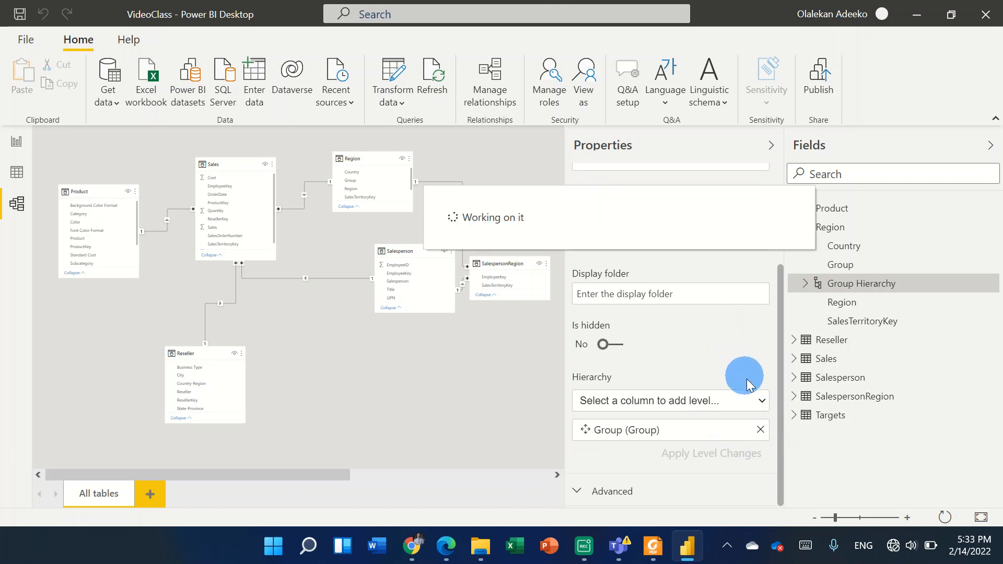
{"action": "left_click", "coordinate": [762, 401]}
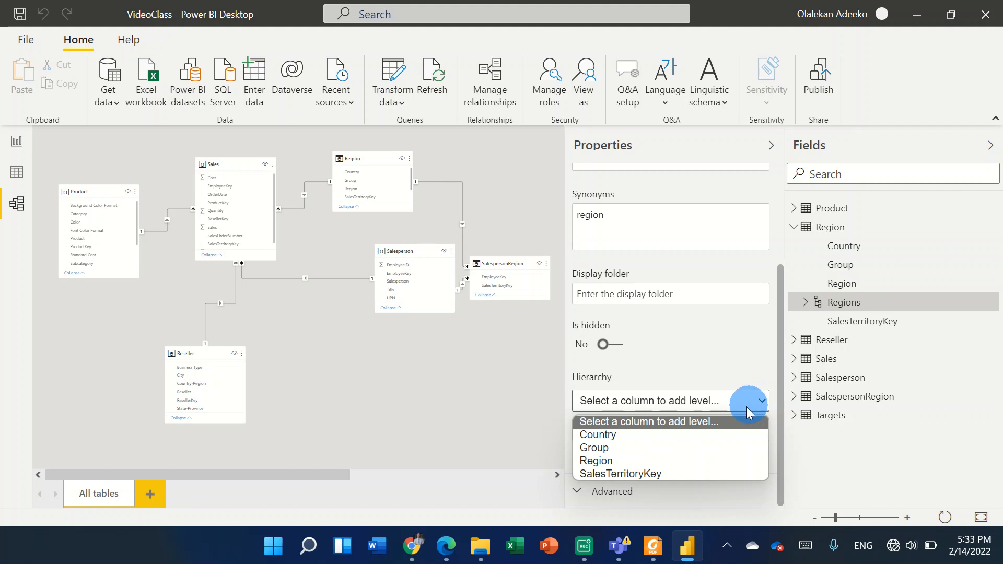
{"action": "left_click", "coordinate": [703, 437]}
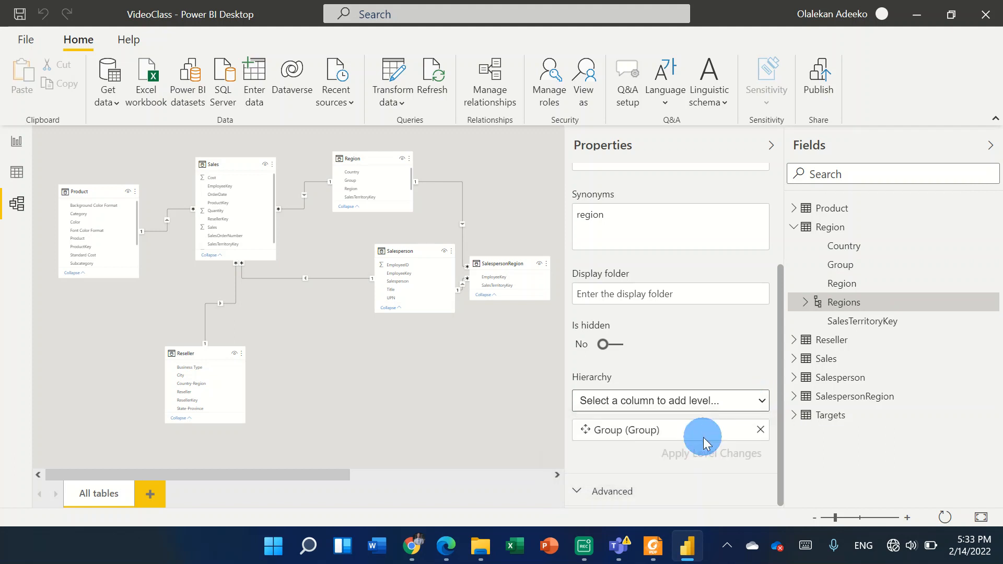
{"action": "left_click", "coordinate": [762, 402]}
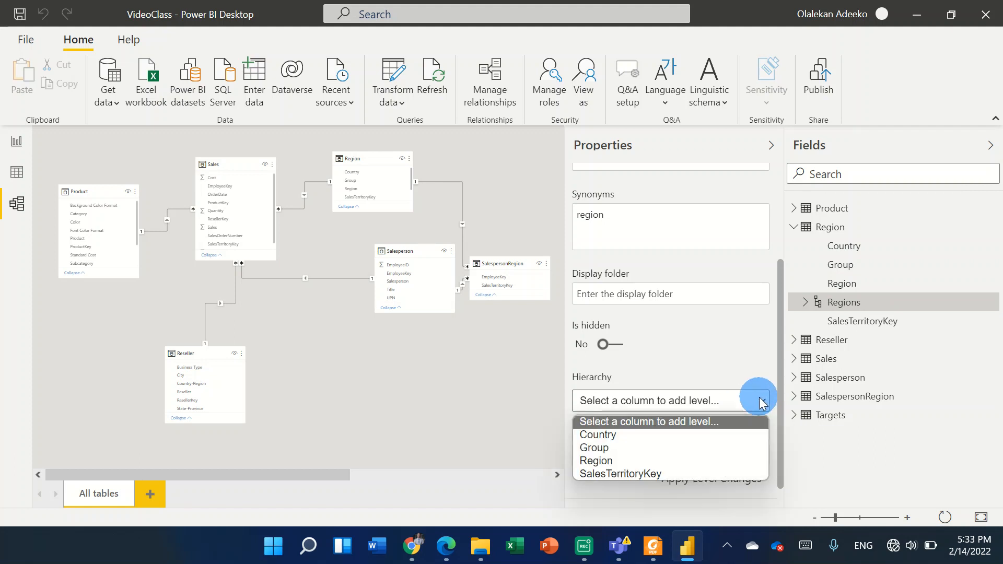
{"action": "left_click", "coordinate": [634, 459]}
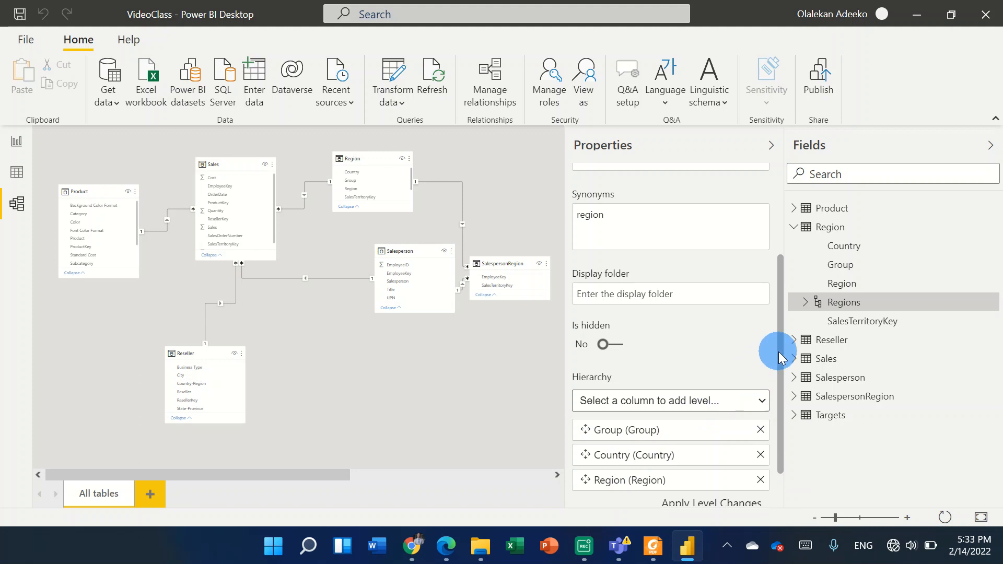
{"action": "scroll", "coordinate": [779, 352], "scroll_direction": "down", "scroll_amount": 2}
{"action": "left_click", "coordinate": [722, 455]}
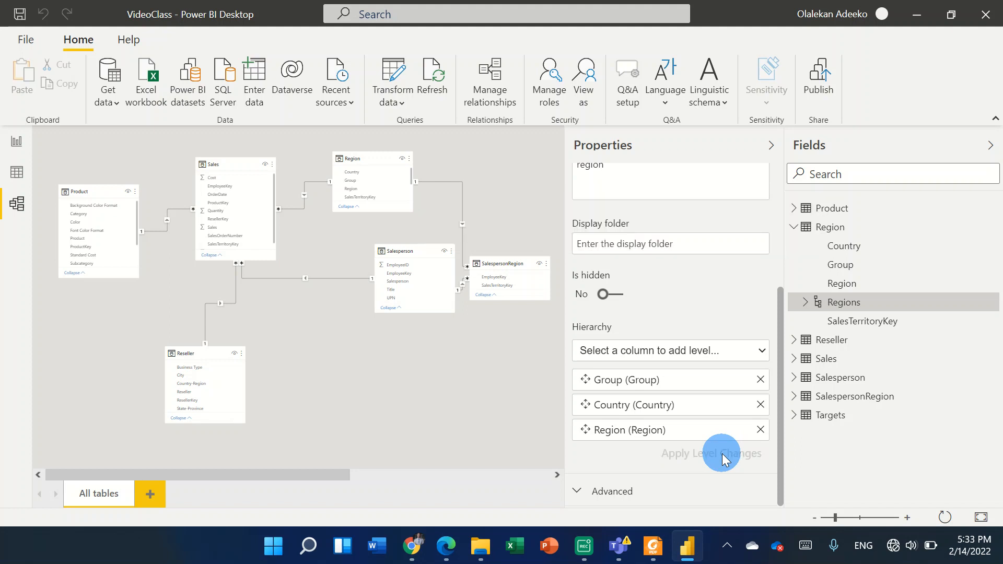
Review the levels of the Regions hierarchy in the field list and collapse the Region table
{"action": "left_click_drag", "start_coordinate": [778, 366], "coordinate": [796, 416]}
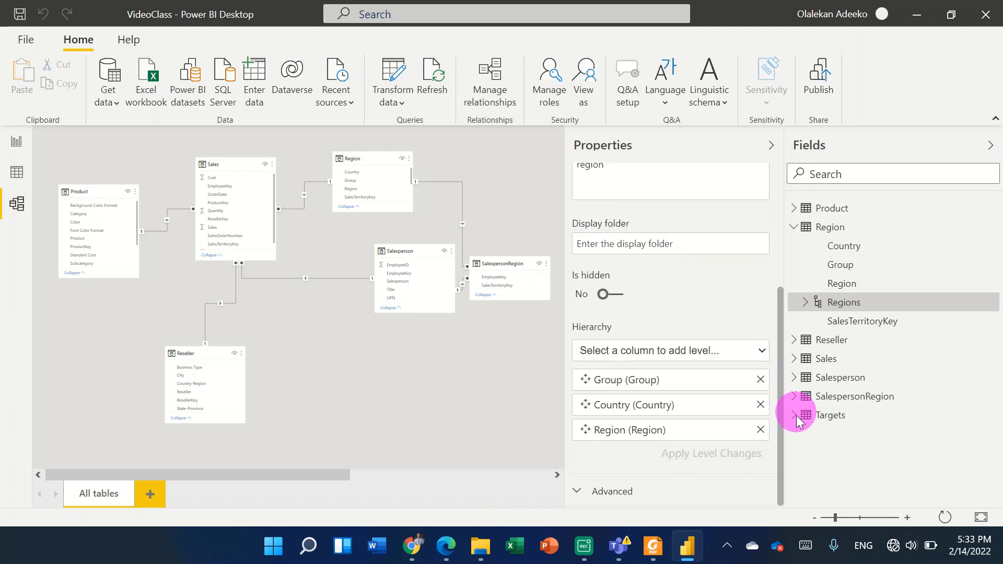
{"action": "left_click", "coordinate": [806, 303]}
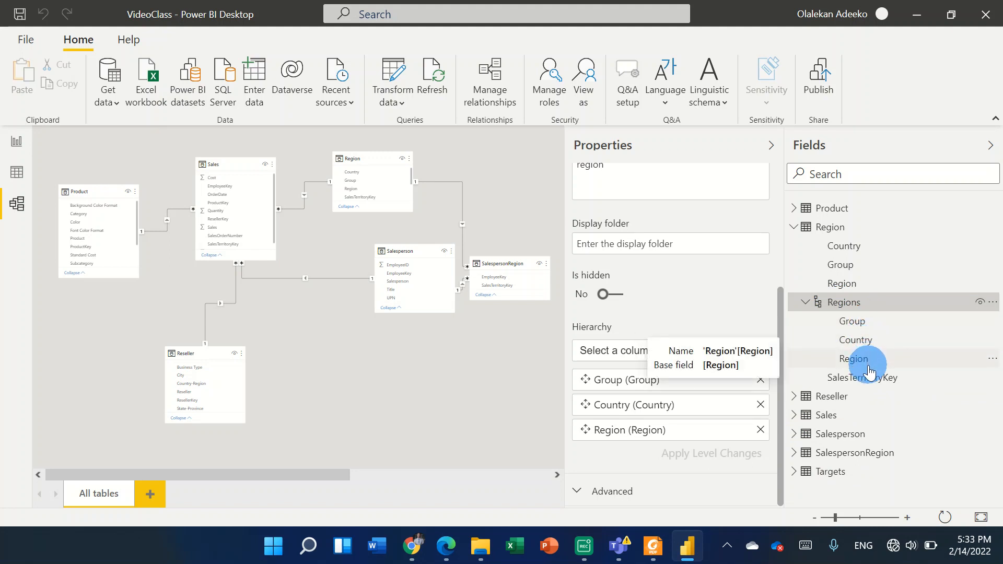
{"action": "left_click_drag", "start_coordinate": [782, 397], "coordinate": [793, 456]}
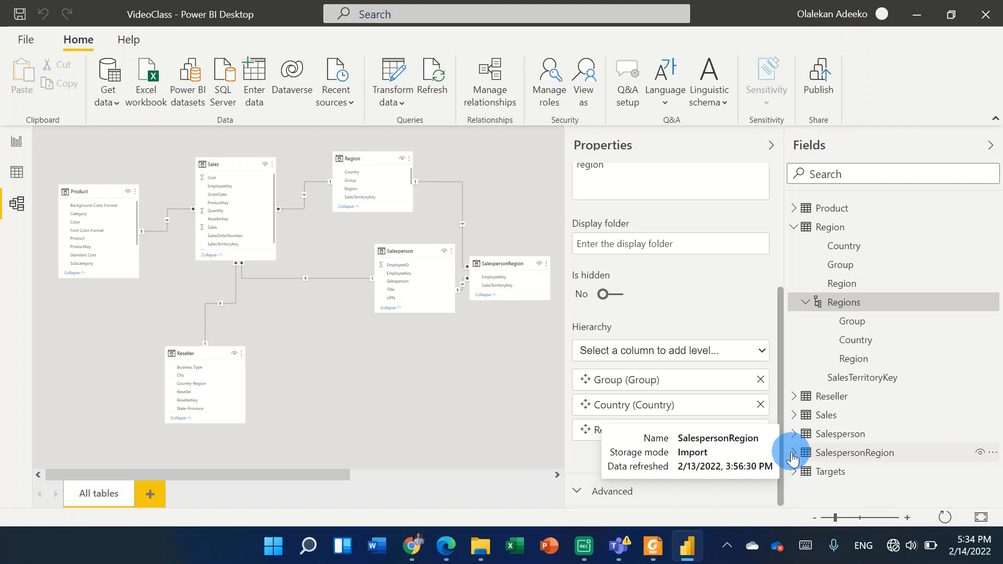
{"action": "left_click", "coordinate": [811, 298]}
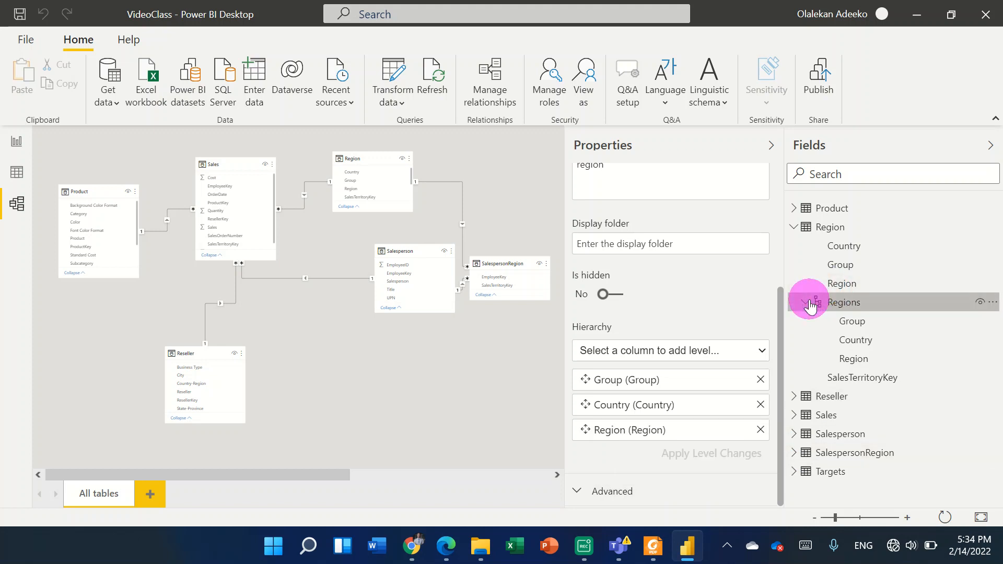
{"action": "left_click", "coordinate": [795, 227]}
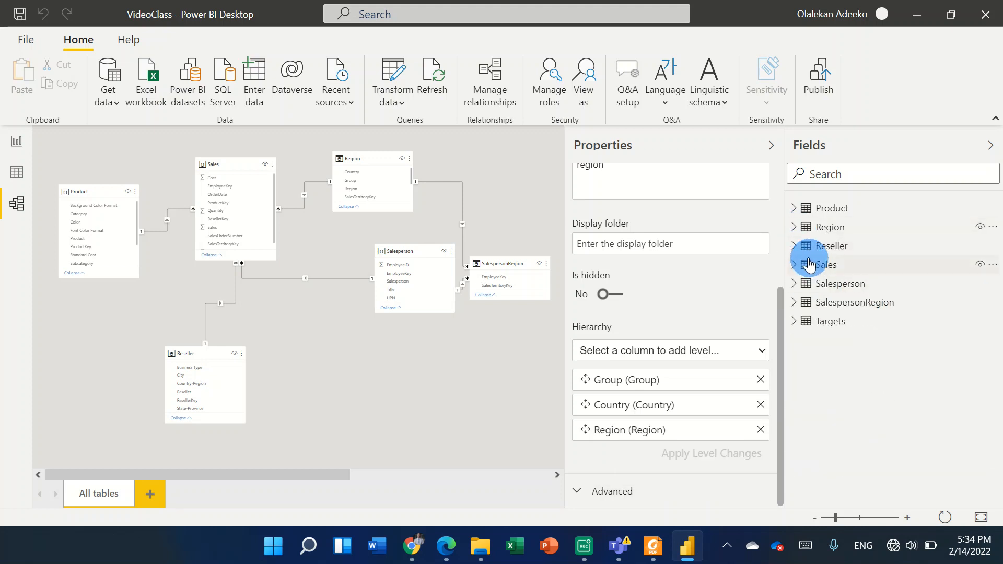
Create a hierarchy from the Reseller table's Business Type column and name it Resellers
{"action": "left_click", "coordinate": [793, 246]}
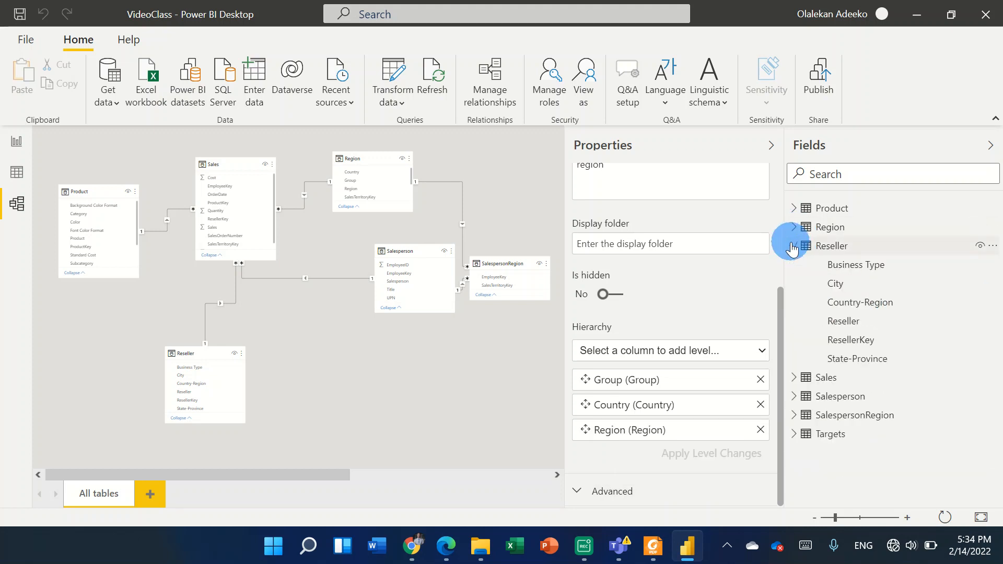
{"action": "right_click", "coordinate": [870, 269]}
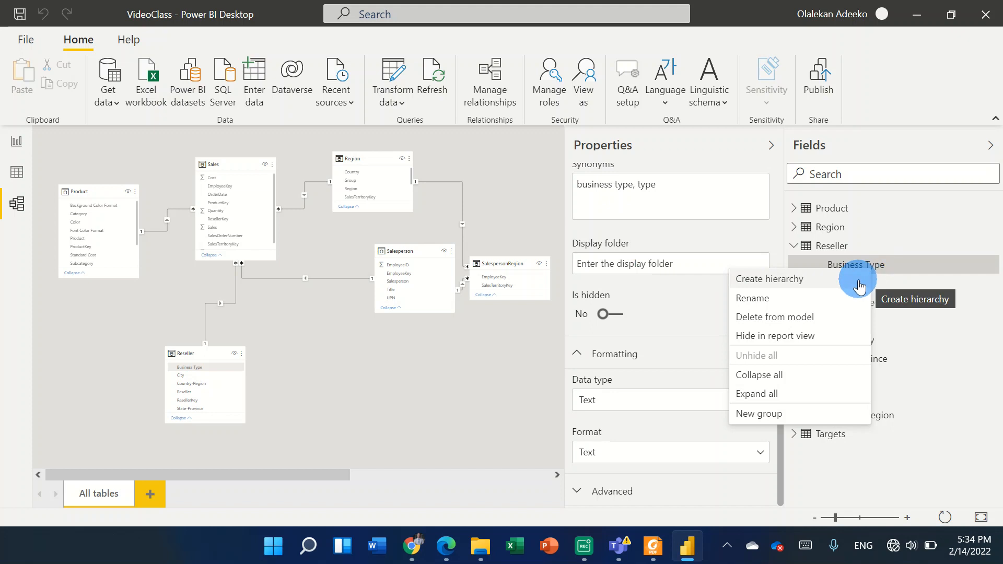
{"action": "key", "text": "Escape"}
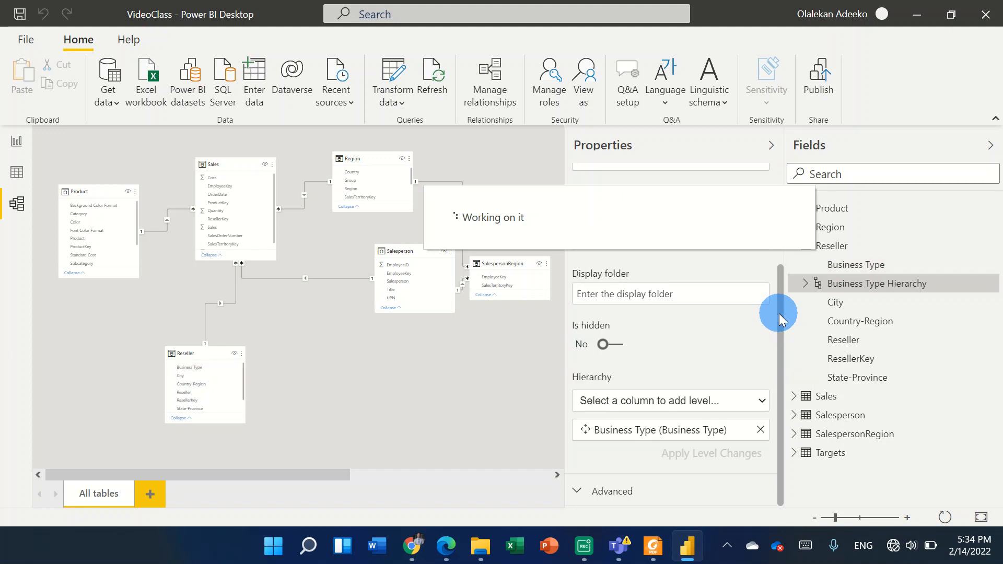
{"action": "left_click_drag", "start_coordinate": [779, 313], "coordinate": [779, 199]}
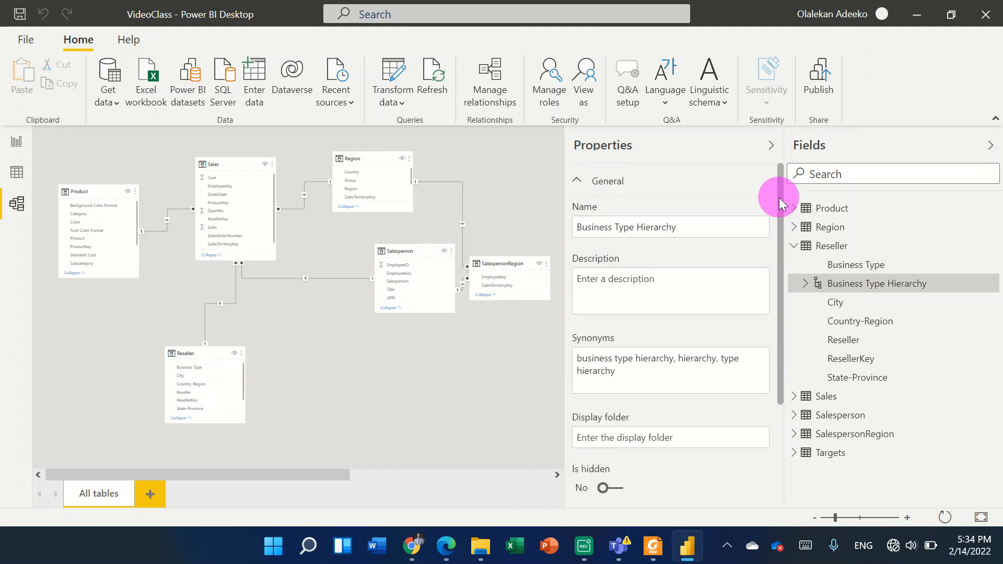
{"action": "left_click_drag", "start_coordinate": [684, 228], "coordinate": [503, 232]}
{"action": "key", "text": "BackSpace"}
{"action": "key", "text": "BackSpace"}
{"action": "key", "text": "BackSpace"}
{"action": "key", "text": "BackSpace"}
{"action": "key", "text": "BackSpace"}
{"action": "key", "text": "BackSpace"}
{"action": "key", "text": "BackSpace"}
{"action": "key", "text": "BackSpace"}
{"action": "key", "text": "BackSpace"}
{"action": "key", "text": "BackSpace"}
{"action": "key", "text": "BackSpace"}
{"action": "key", "text": "BackSpace"}
{"action": "key", "text": "BackSpace"}
{"action": "key", "text": "BackSpace"}
{"action": "key", "text": "BackSpace"}
{"action": "key", "text": "BackSpace"}
{"action": "key", "text": "BackSpace"}
{"action": "key", "text": "BackSpace"}
{"action": "key", "text": "BackSpace"}
{"action": "key", "text": "BackSpace"}
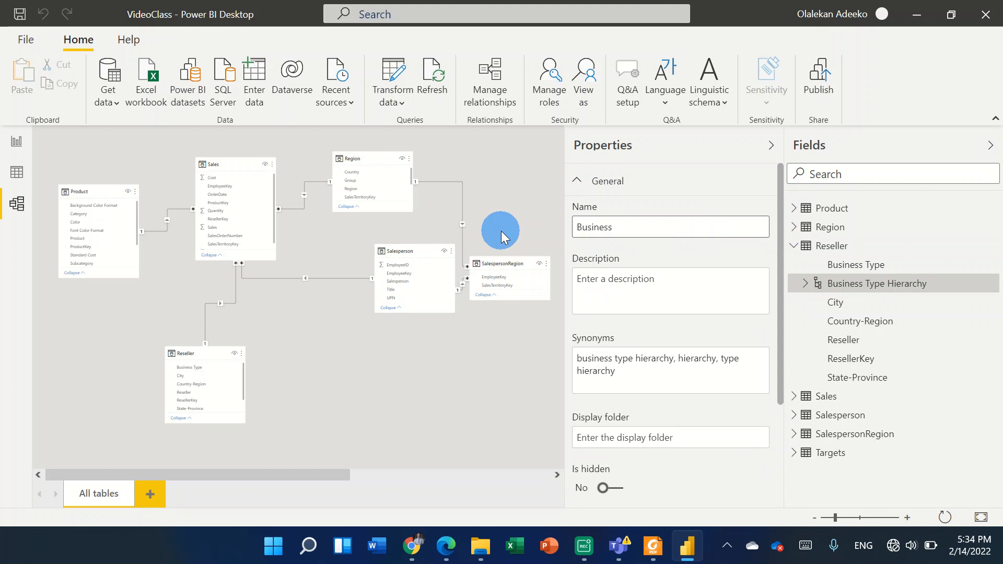
{"action": "type", "text": "Resellers"}
Add Reseller as a level below Business Type in the Resellers hierarchy and apply the level changes
{"action": "left_click", "coordinate": [782, 296]}
{"action": "left_click_drag", "start_coordinate": [782, 327], "coordinate": [791, 440]}
{"action": "left_click", "coordinate": [762, 404]}
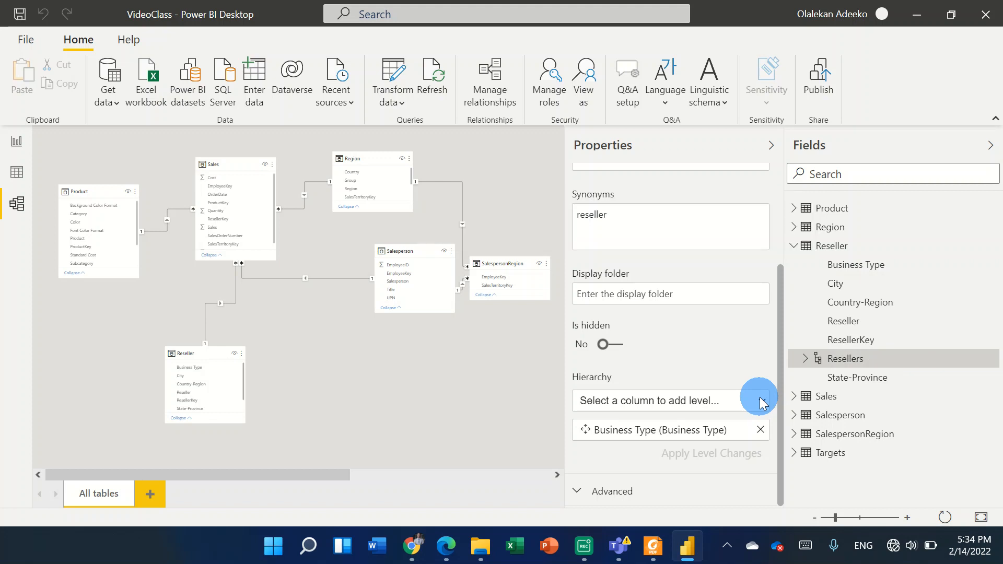
{"action": "left_click", "coordinate": [763, 402]}
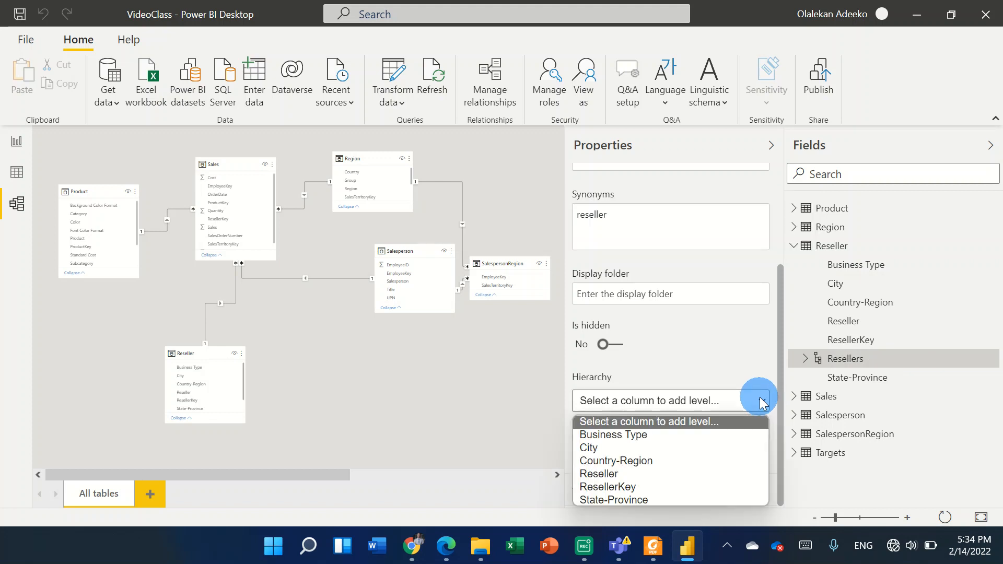
{"action": "left_click", "coordinate": [641, 469]}
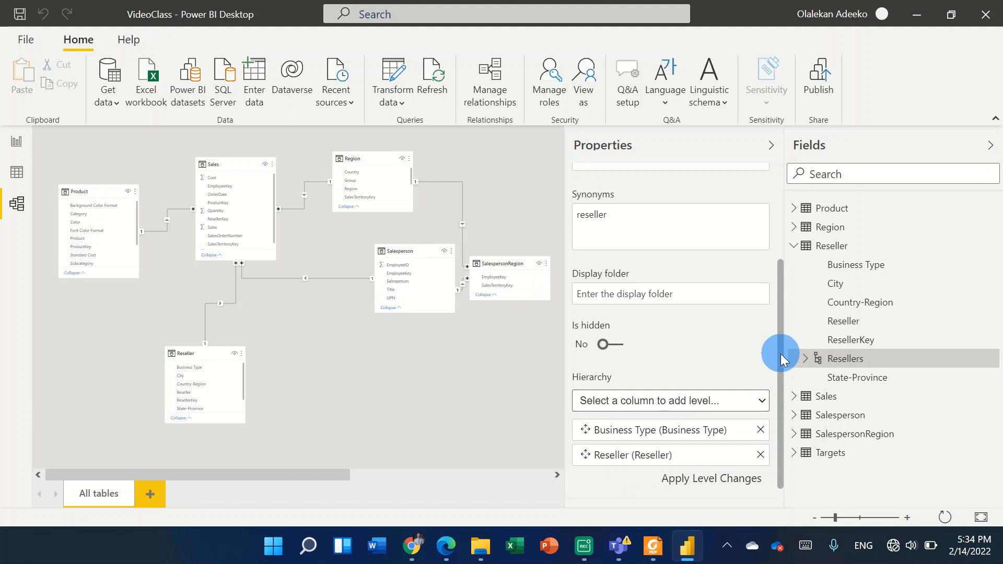
{"action": "scroll", "coordinate": [781, 363], "scroll_direction": "down", "scroll_amount": 1}
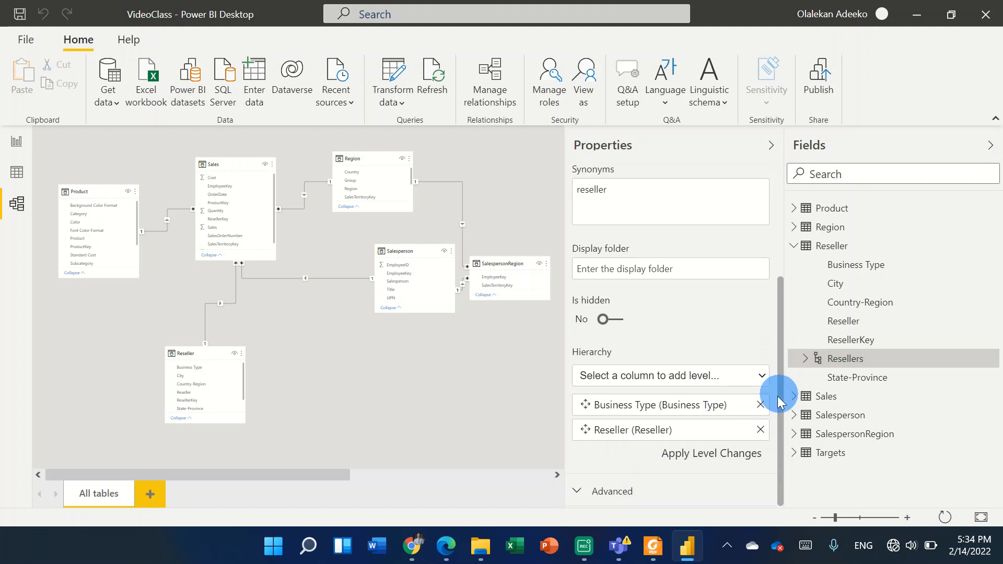
{"action": "left_click", "coordinate": [730, 459]}
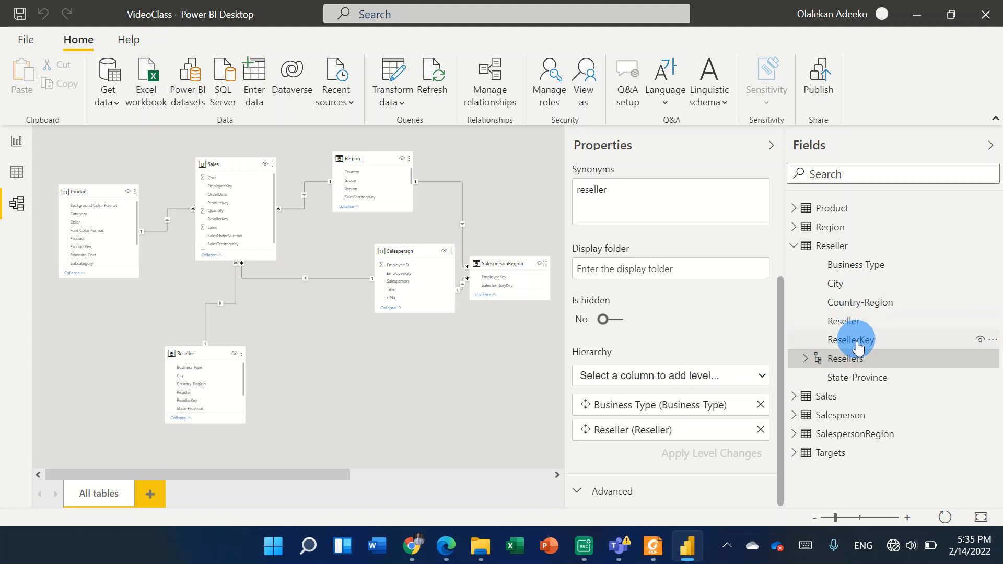
Create a hierarchy from the Reseller table's Country-Region column and name it Geography
{"action": "right_click", "coordinate": [891, 309]}
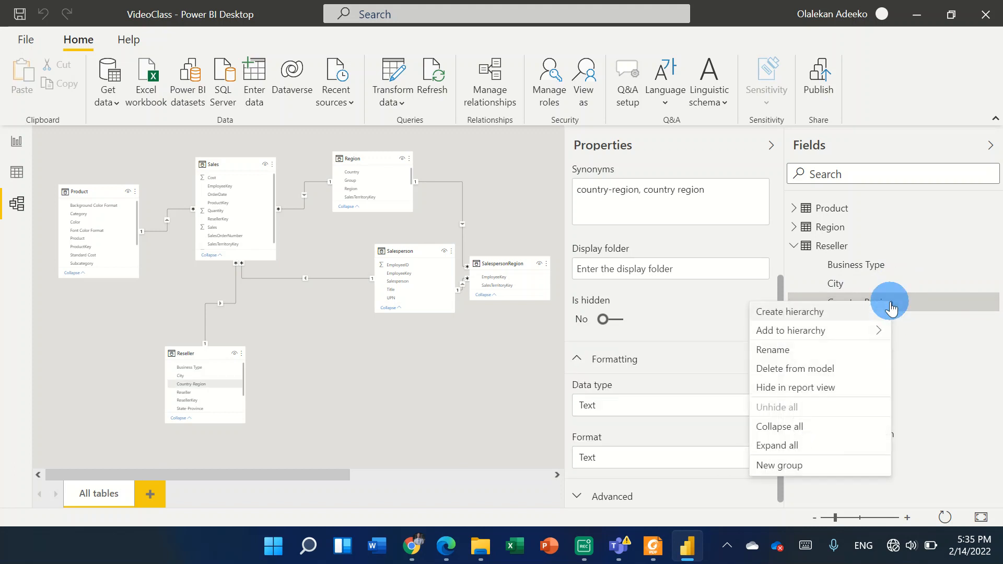
{"action": "left_click", "coordinate": [854, 312]}
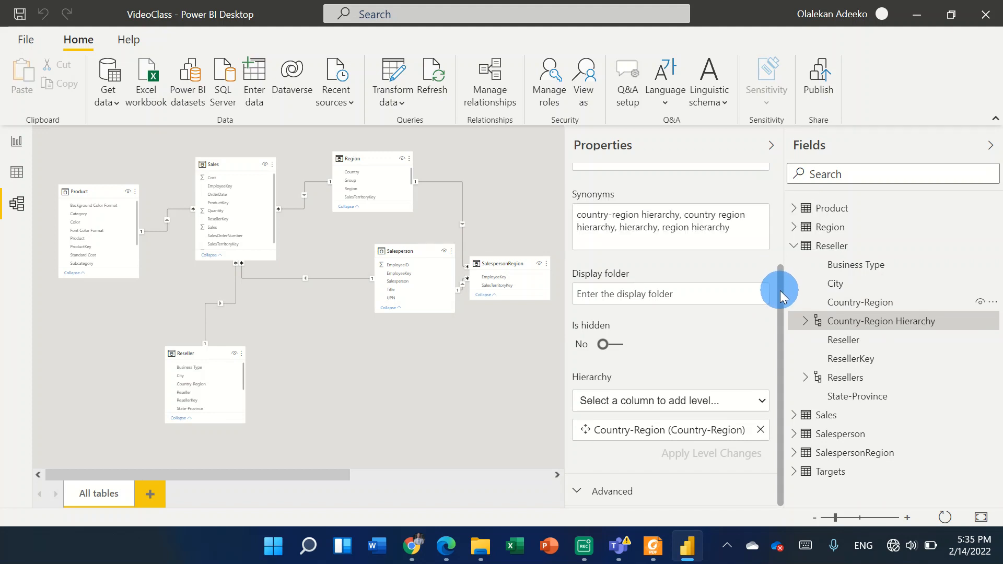
{"action": "left_click_drag", "start_coordinate": [780, 291], "coordinate": [776, 214]}
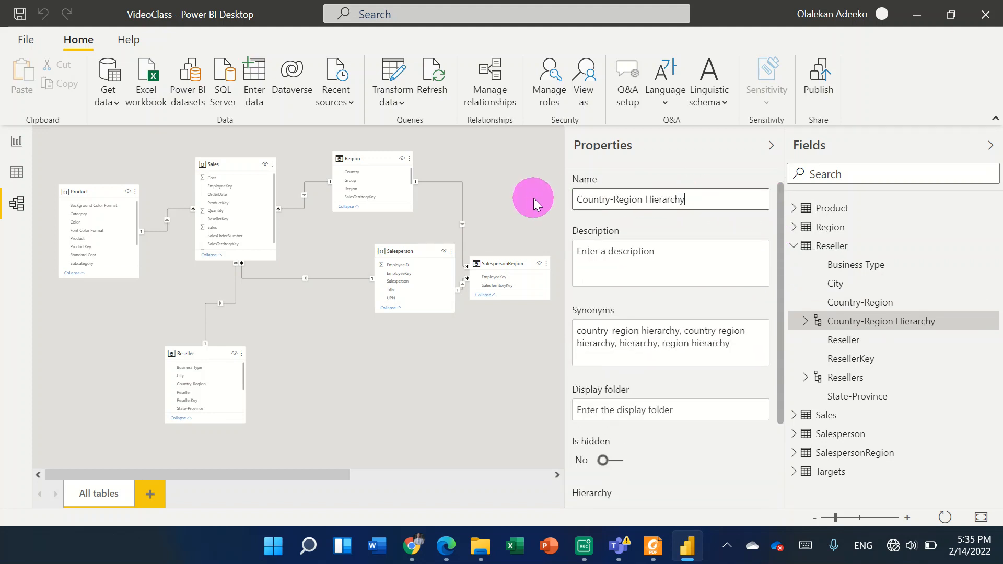
{"action": "left_click", "coordinate": [747, 199]}
{"action": "left_click_drag", "start_coordinate": [728, 200], "coordinate": [579, 199]}
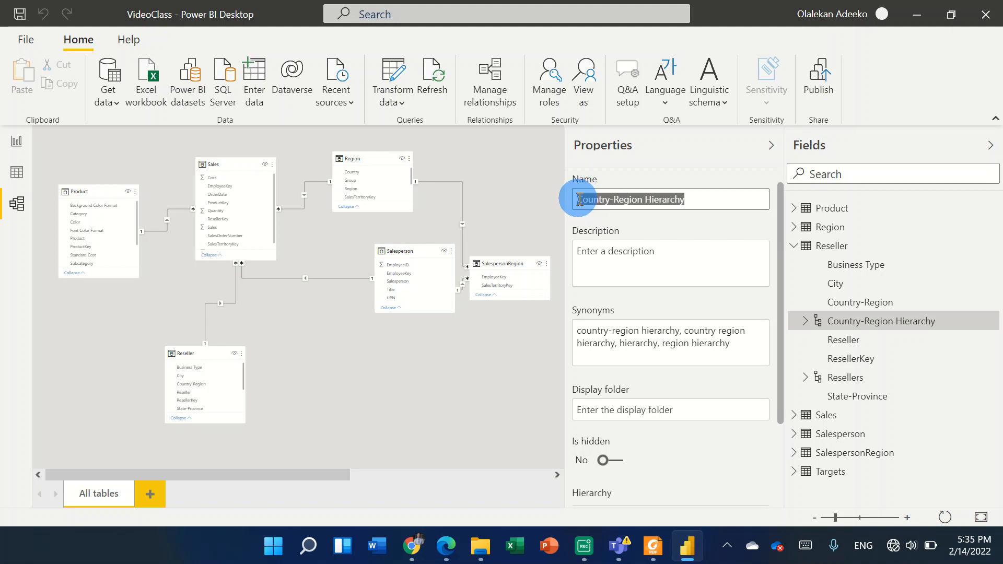
{"action": "type", "text": "Geograp"}
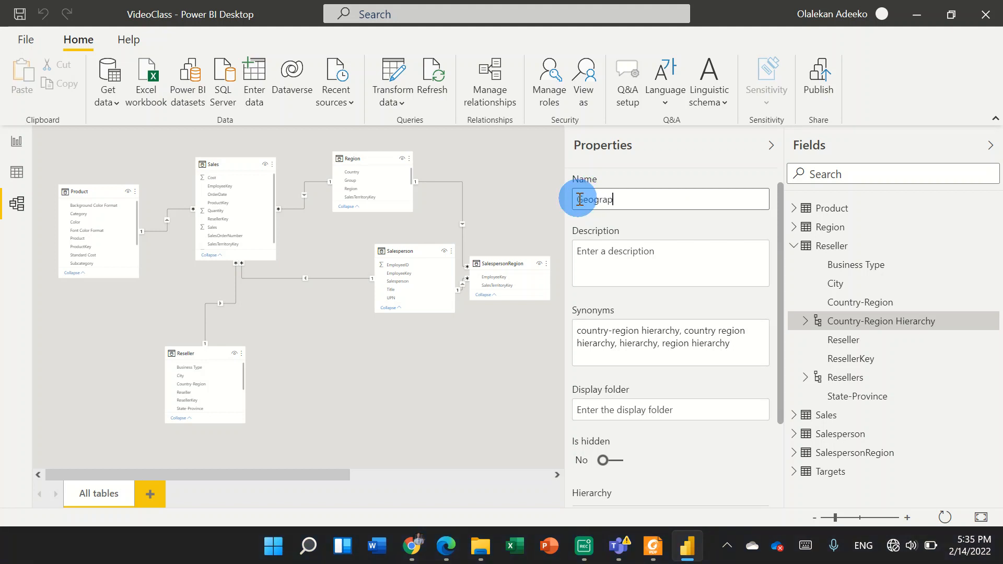
{"action": "type", "text": "hy"}
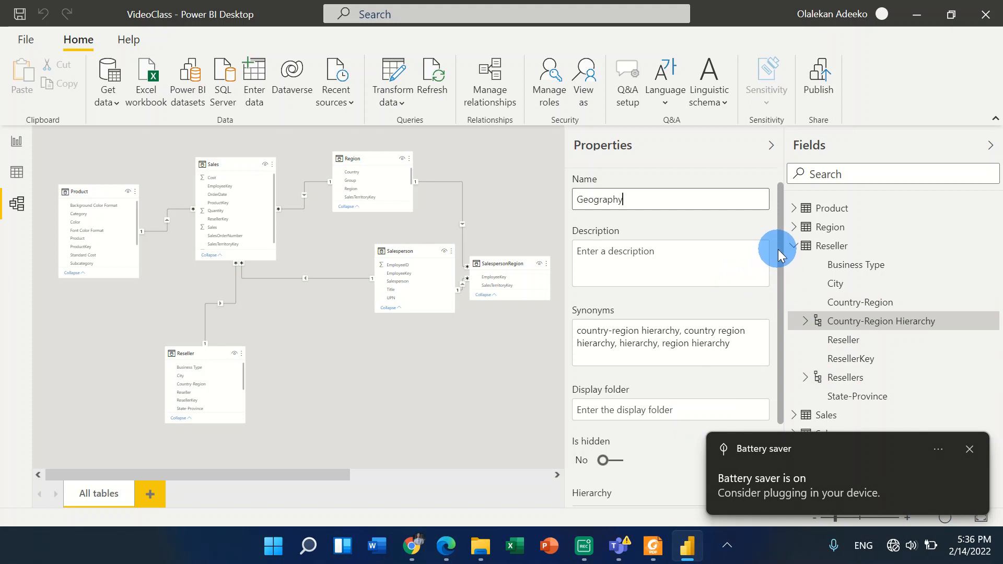
Add State-Province, City and Reseller as levels below Country-Region in the Geography hierarchy and apply the level changes
{"action": "scroll", "coordinate": [779, 375], "scroll_direction": "down", "scroll_amount": 3}
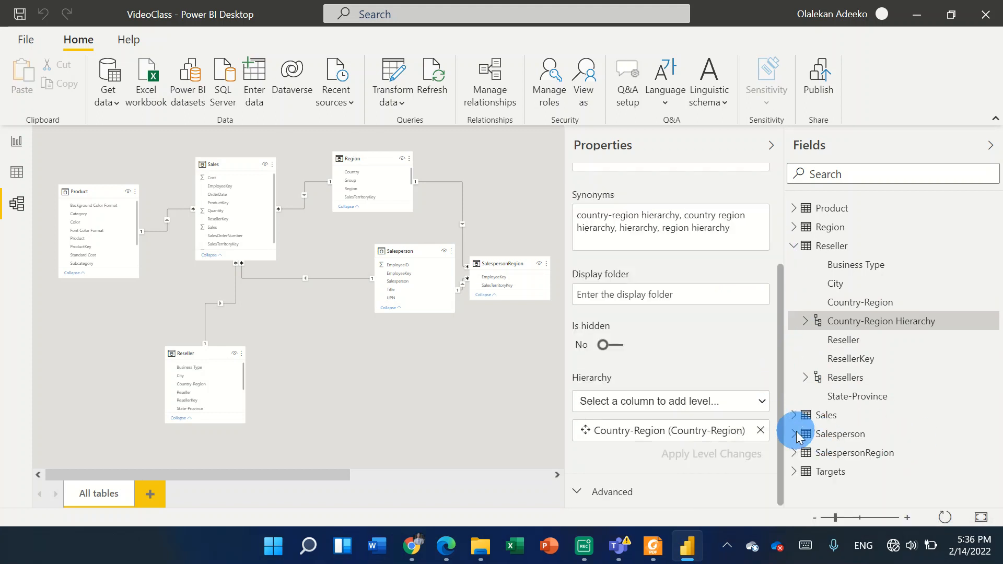
{"action": "left_click", "coordinate": [762, 404]}
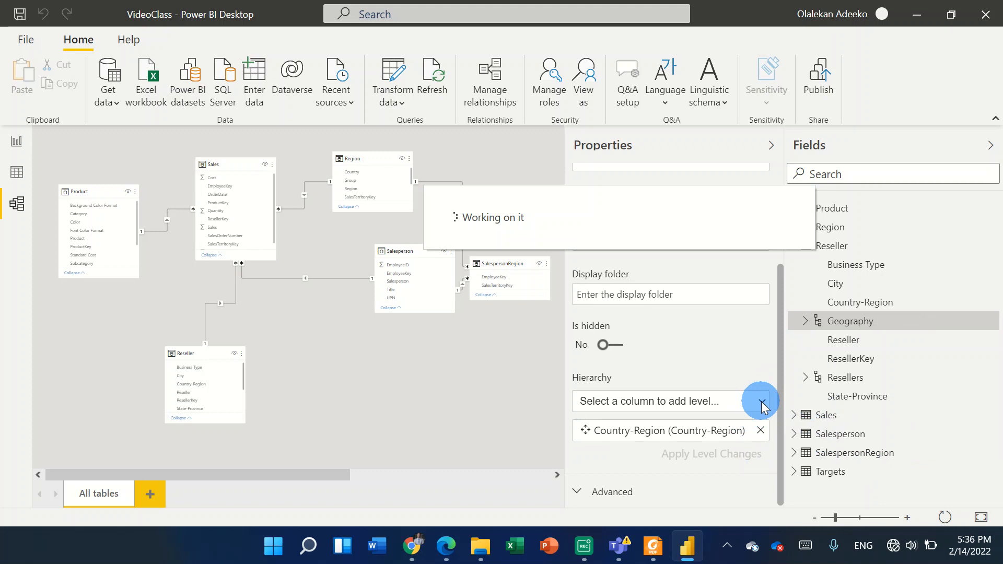
{"action": "left_click", "coordinate": [762, 402]}
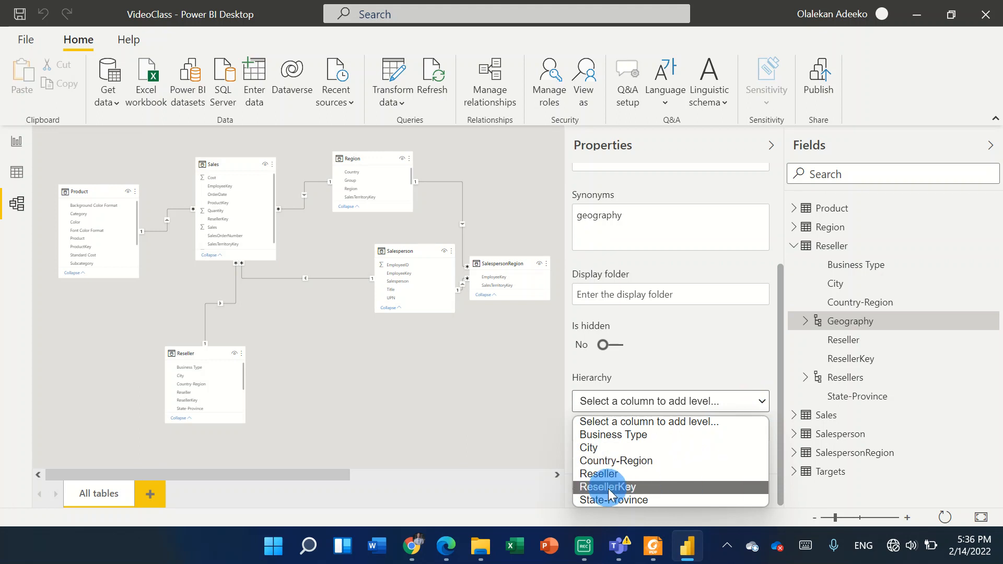
{"action": "left_click", "coordinate": [435, 493]}
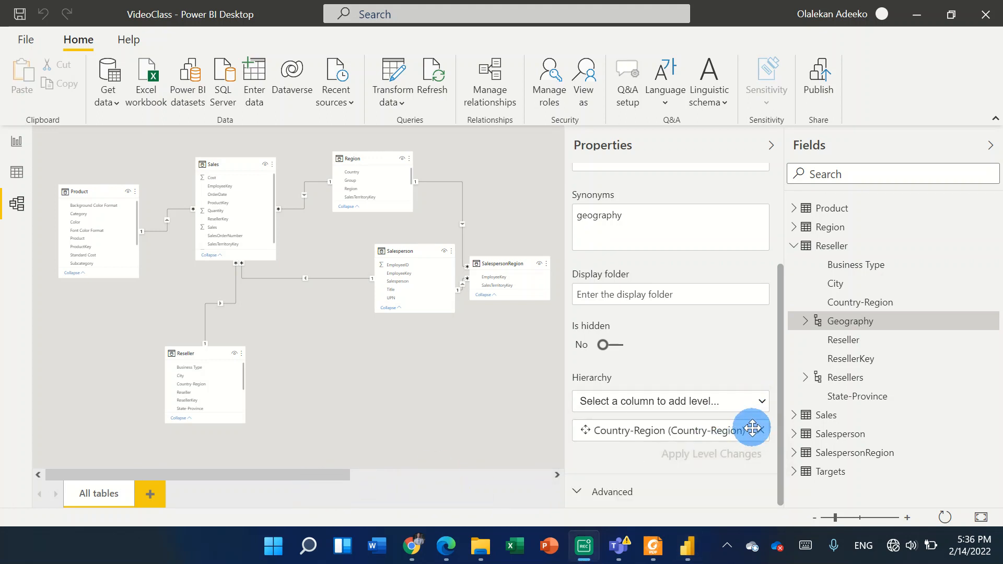
{"action": "left_click", "coordinate": [762, 401]}
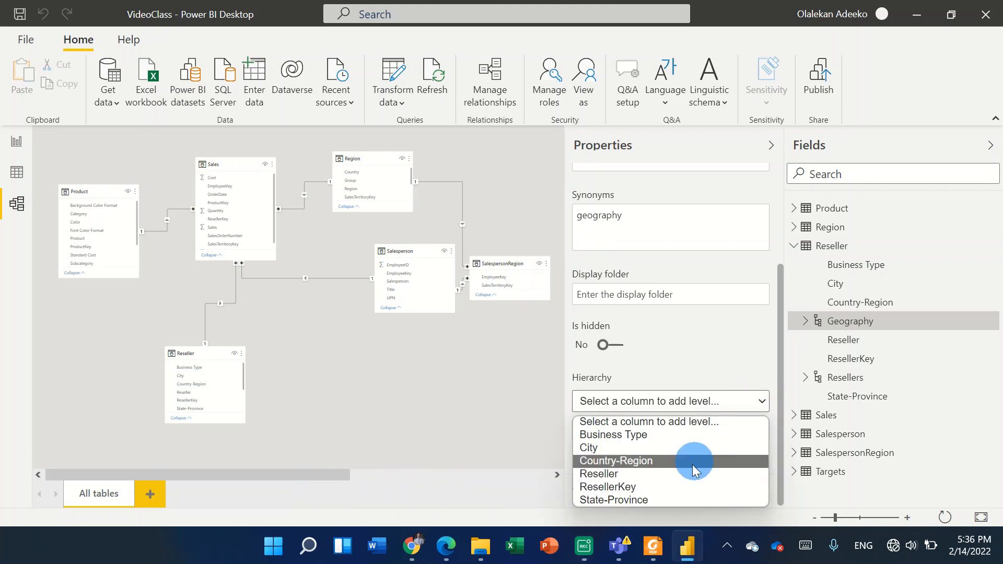
{"action": "left_click", "coordinate": [672, 500]}
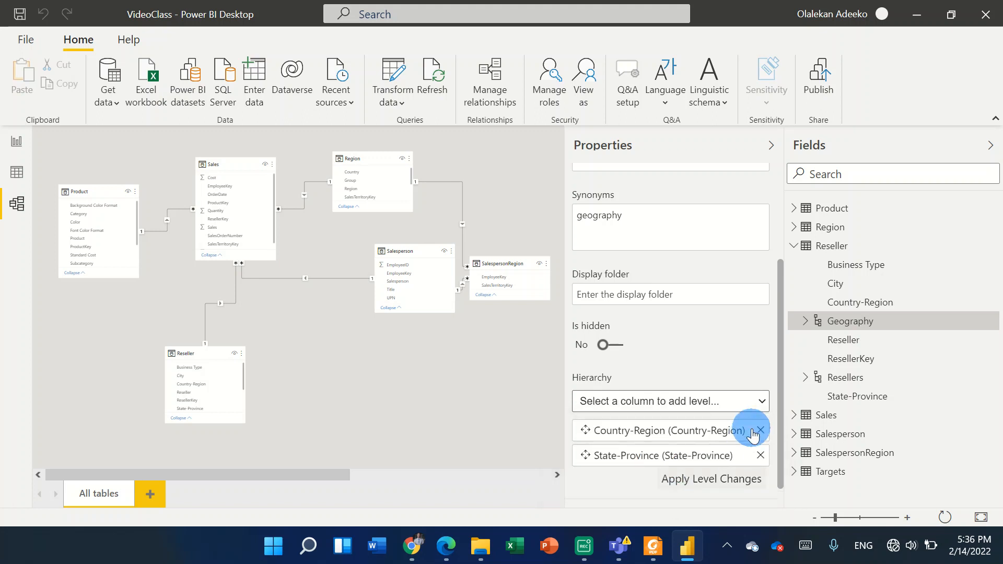
{"action": "left_click", "coordinate": [760, 401]}
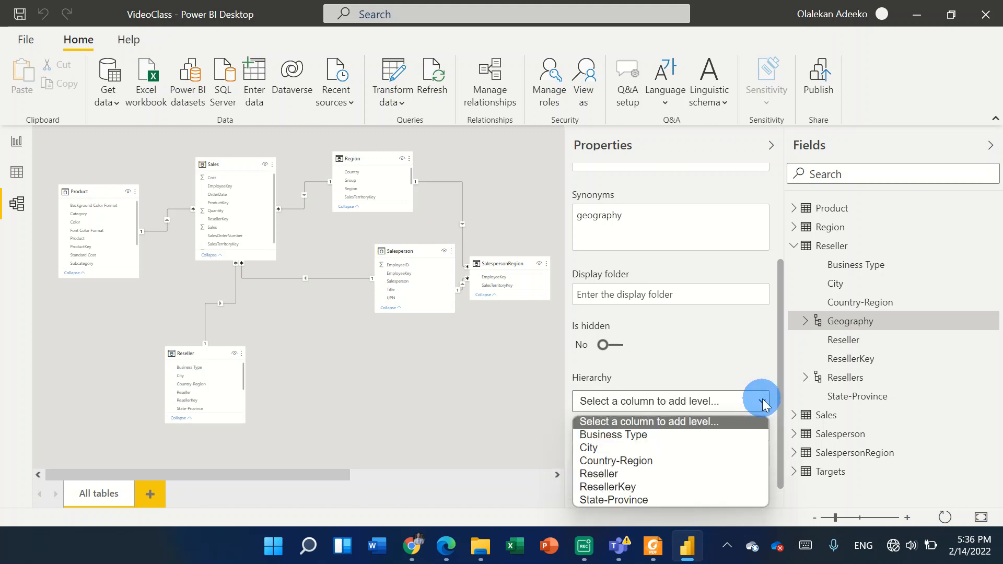
{"action": "left_click", "coordinate": [637, 458]}
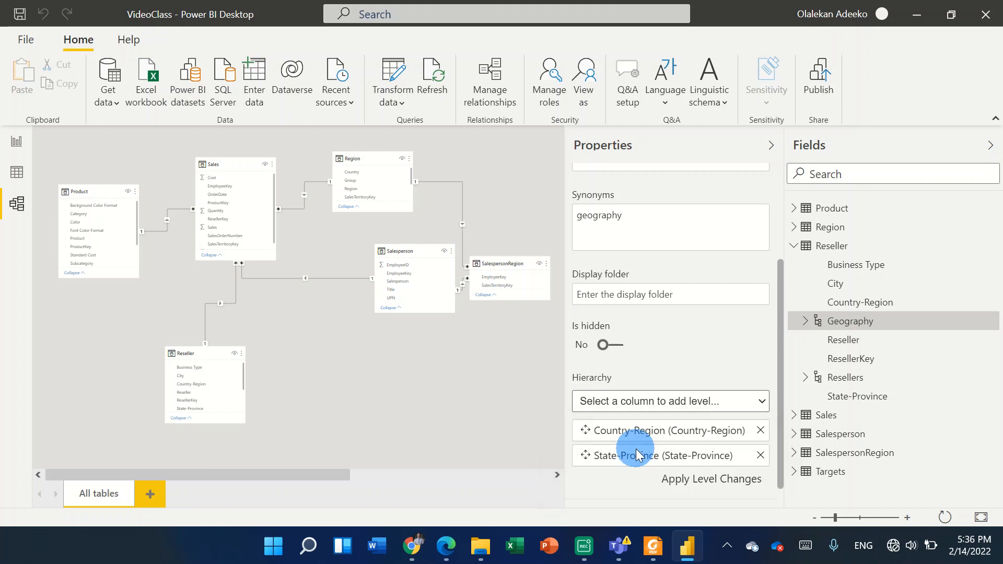
{"action": "left_click", "coordinate": [762, 402]}
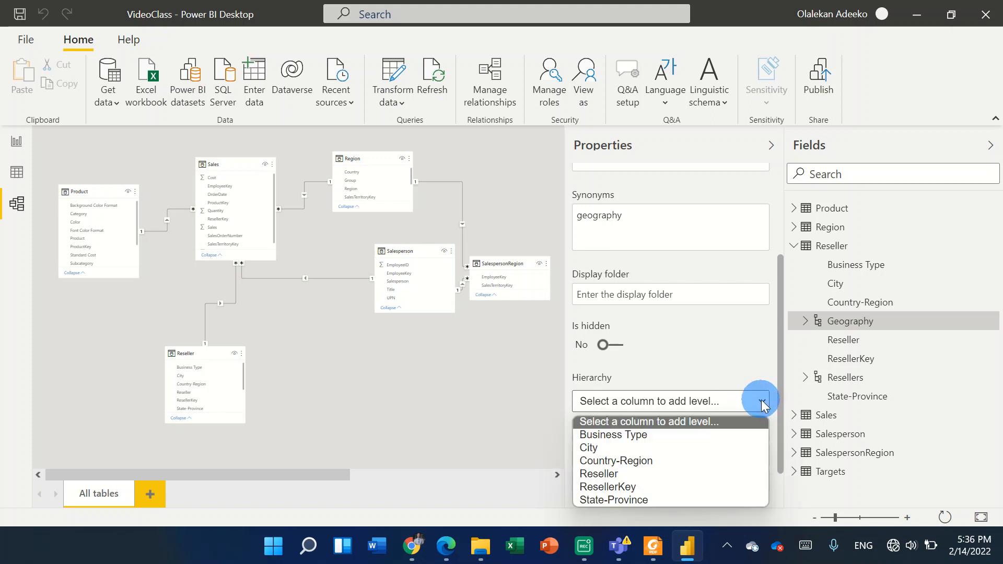
{"action": "left_click", "coordinate": [655, 473]}
{"action": "left_click_drag", "start_coordinate": [778, 338], "coordinate": [778, 456]}
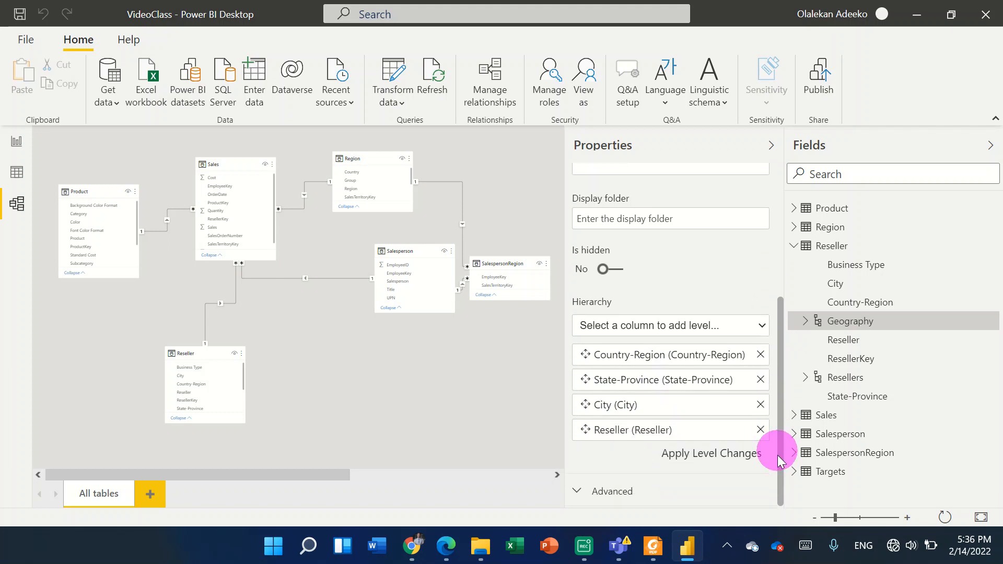
{"action": "left_click", "coordinate": [744, 463]}
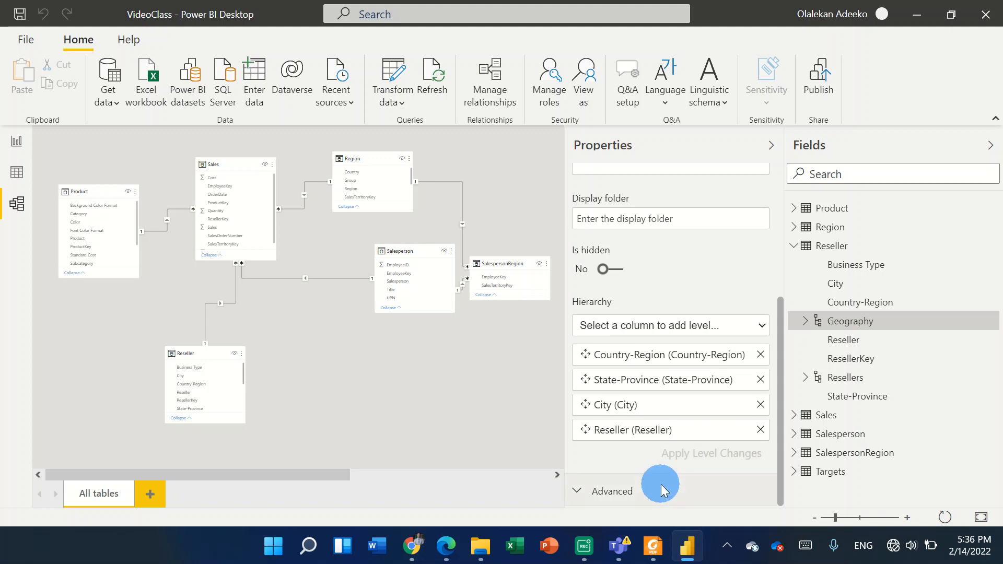
Expand the Geography hierarchy and set the data category of the Reseller table's Country-Region column to Country/Region
{"action": "left_click", "coordinate": [805, 322]}
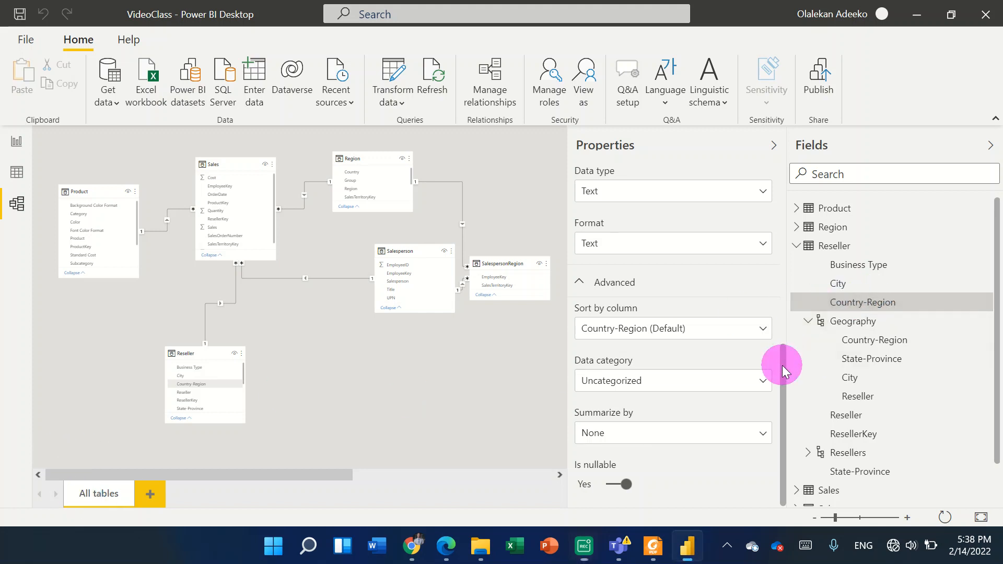
{"action": "left_click", "coordinate": [585, 282]}
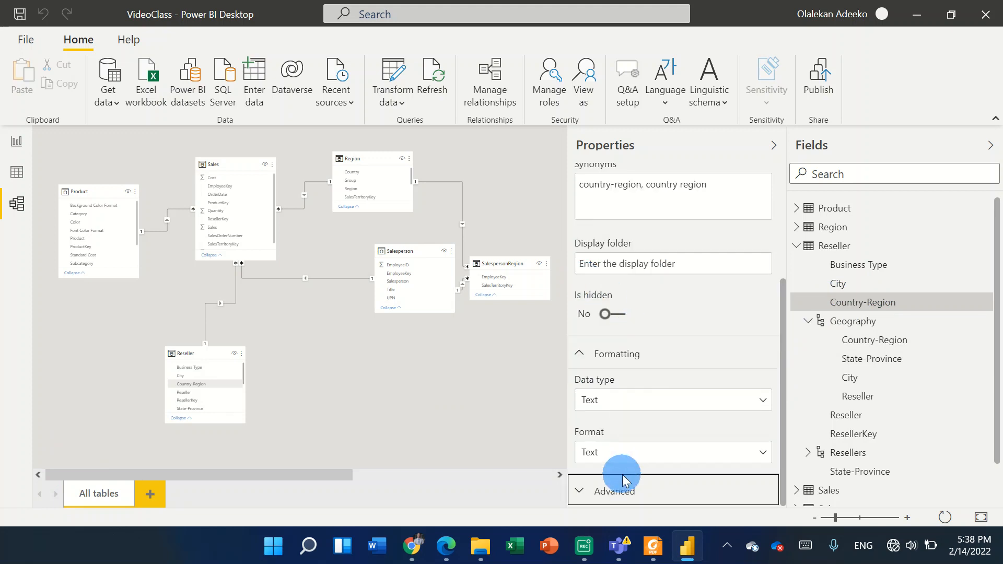
{"action": "left_click", "coordinate": [626, 488]}
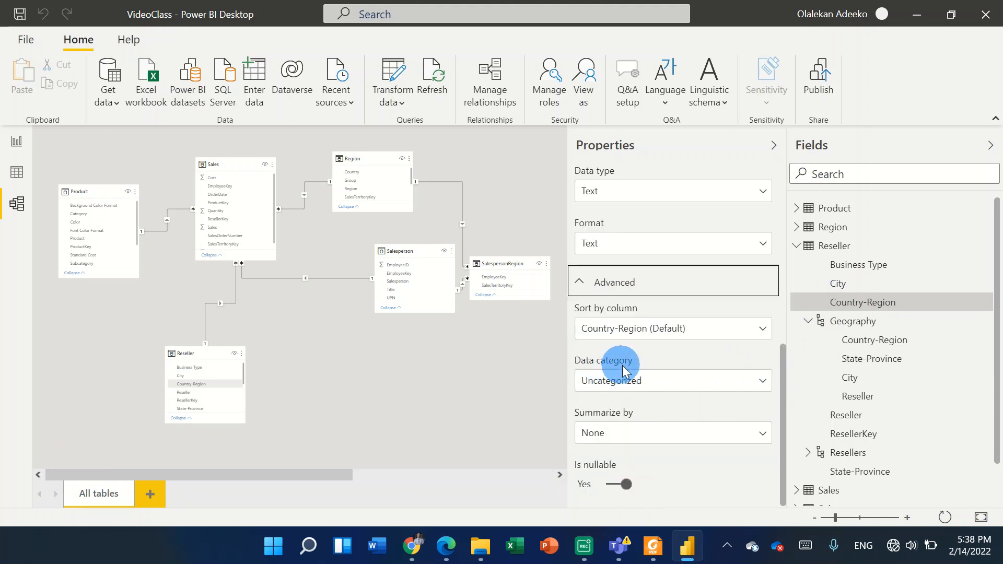
{"action": "left_click", "coordinate": [649, 383]}
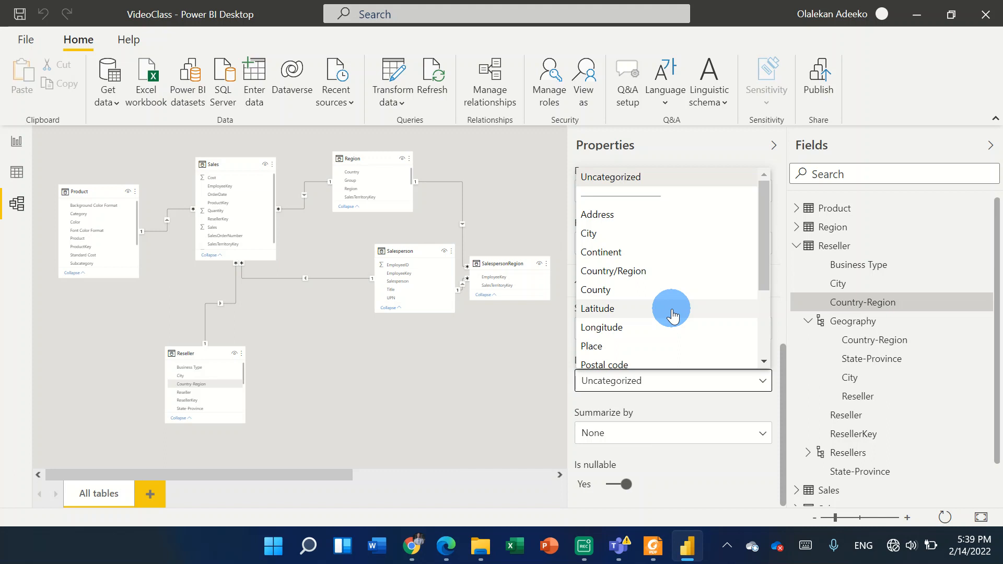
{"action": "left_click", "coordinate": [654, 281]}
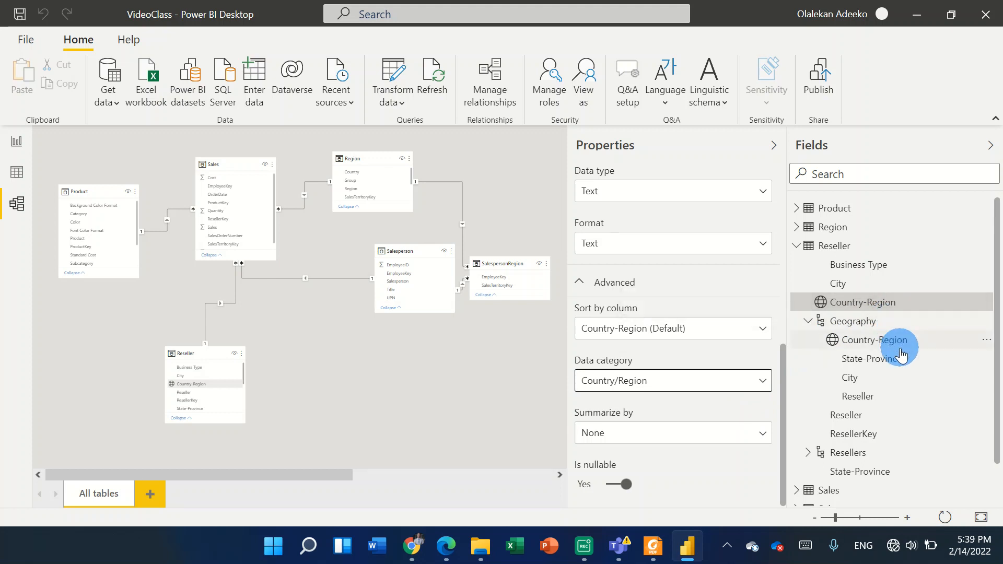
Set the data category of the Reseller table's State-Province column to State or Province
{"action": "left_click", "coordinate": [878, 363]}
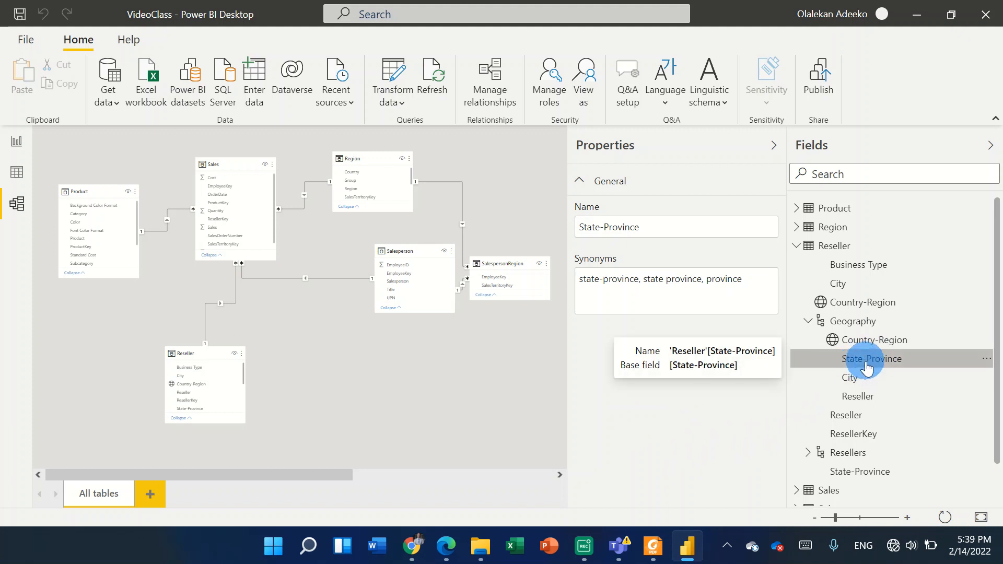
{"action": "left_click", "coordinate": [856, 474]}
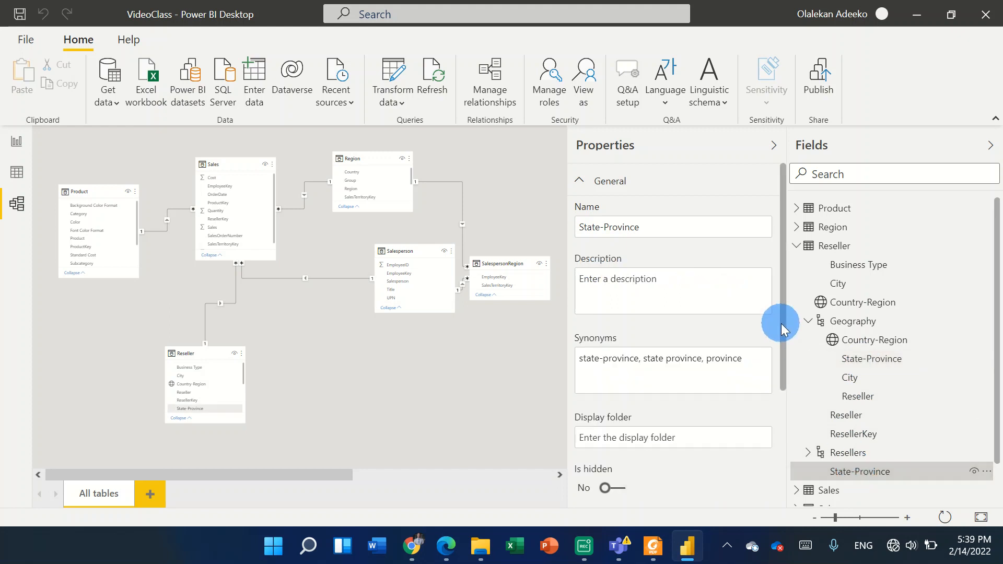
{"action": "left_click_drag", "start_coordinate": [782, 324], "coordinate": [778, 458]}
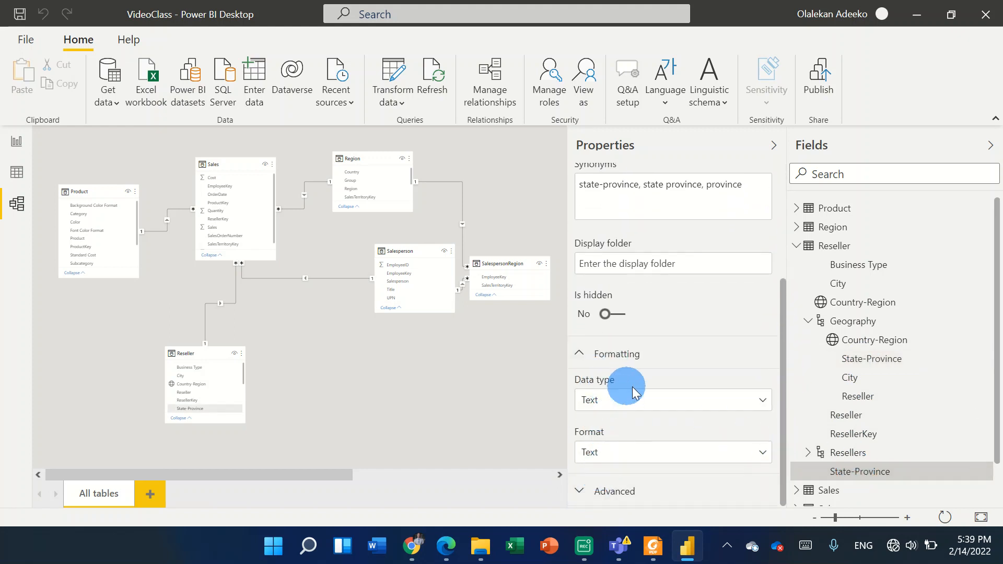
{"action": "left_click", "coordinate": [606, 494]}
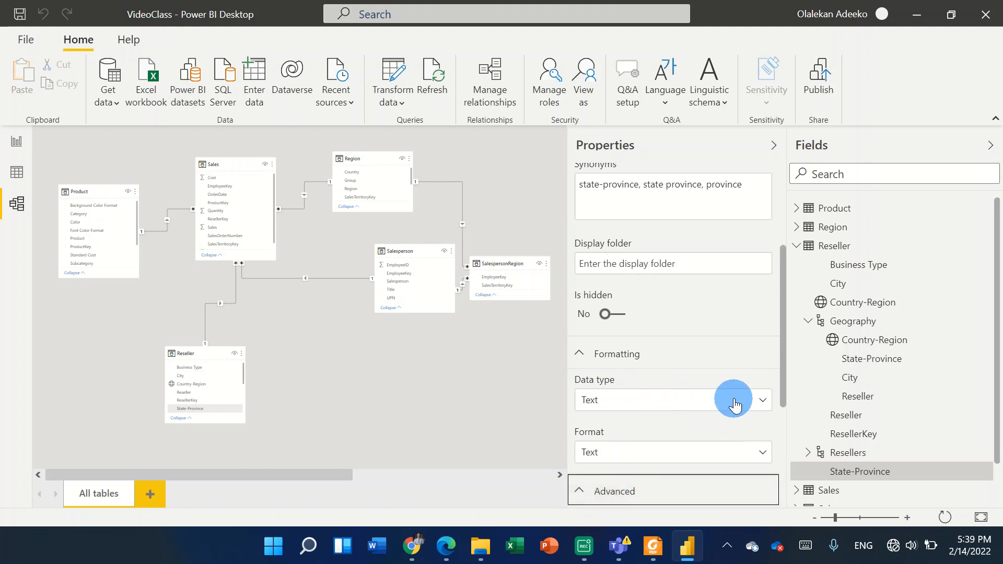
{"action": "left_click_drag", "start_coordinate": [786, 361], "coordinate": [779, 459]}
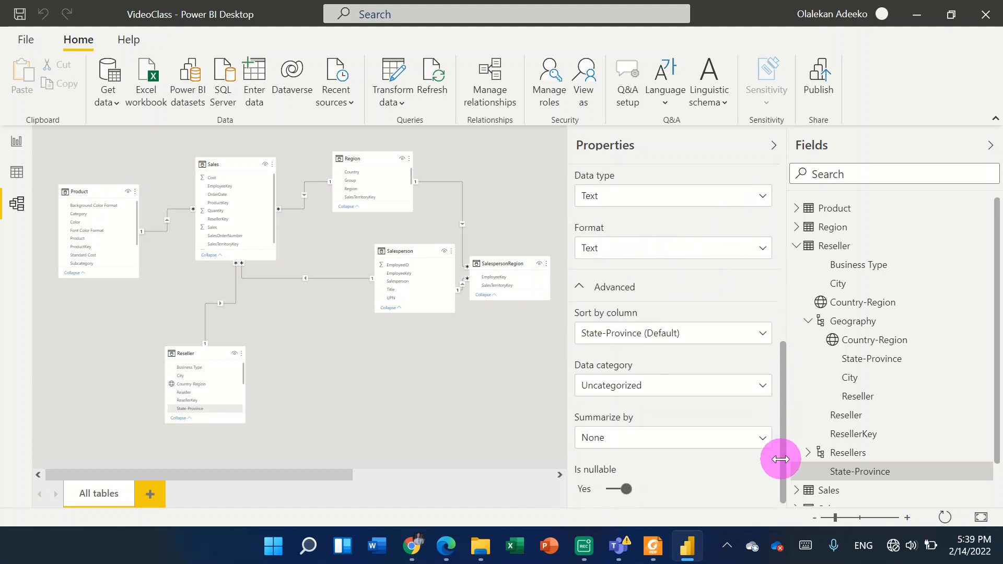
{"action": "left_click", "coordinate": [644, 381]}
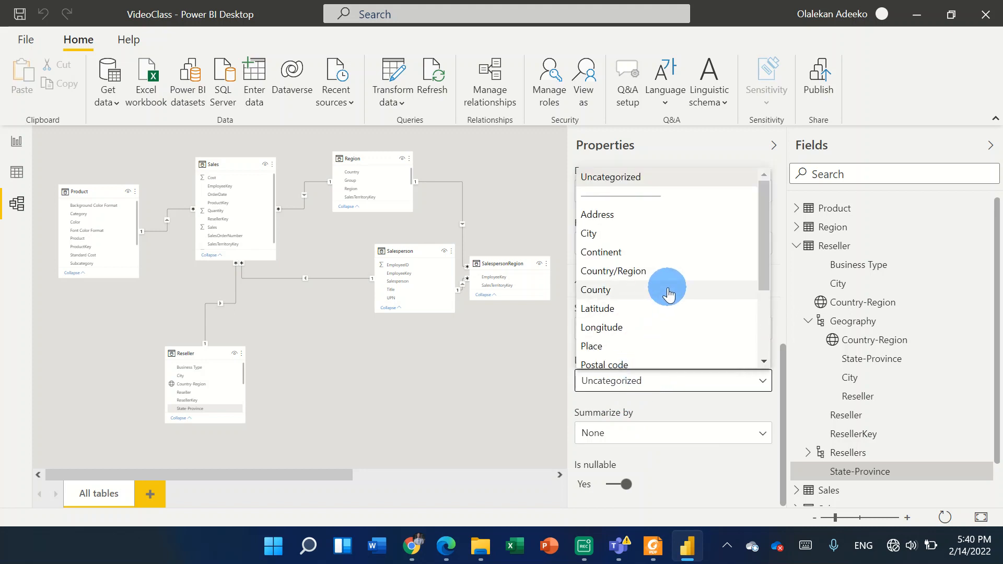
{"action": "left_click_drag", "start_coordinate": [764, 247], "coordinate": [644, 276]}
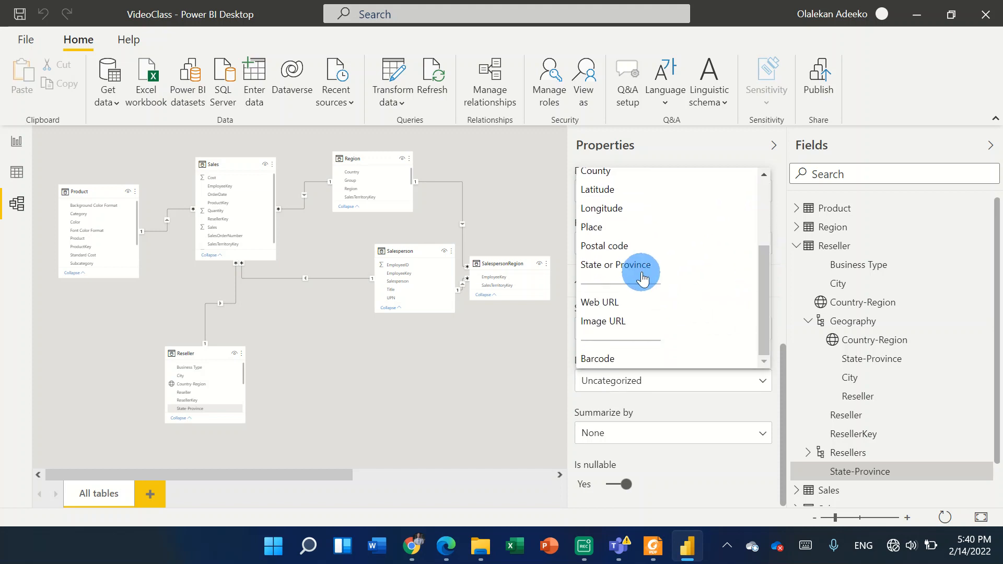
{"action": "left_click", "coordinate": [639, 265]}
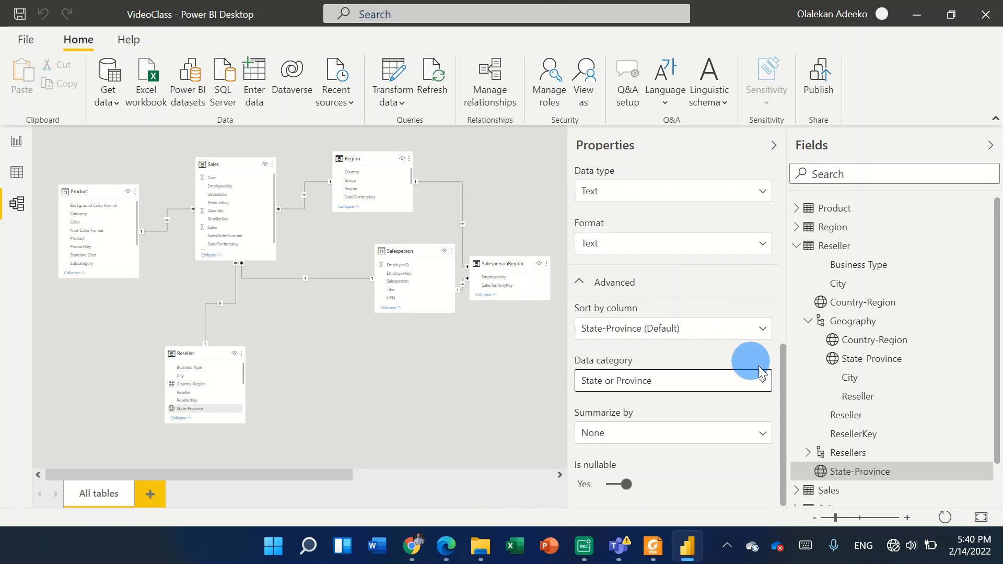
Set the data category of the Reseller table's City column to City and collapse the column properties
{"action": "left_click", "coordinate": [849, 386]}
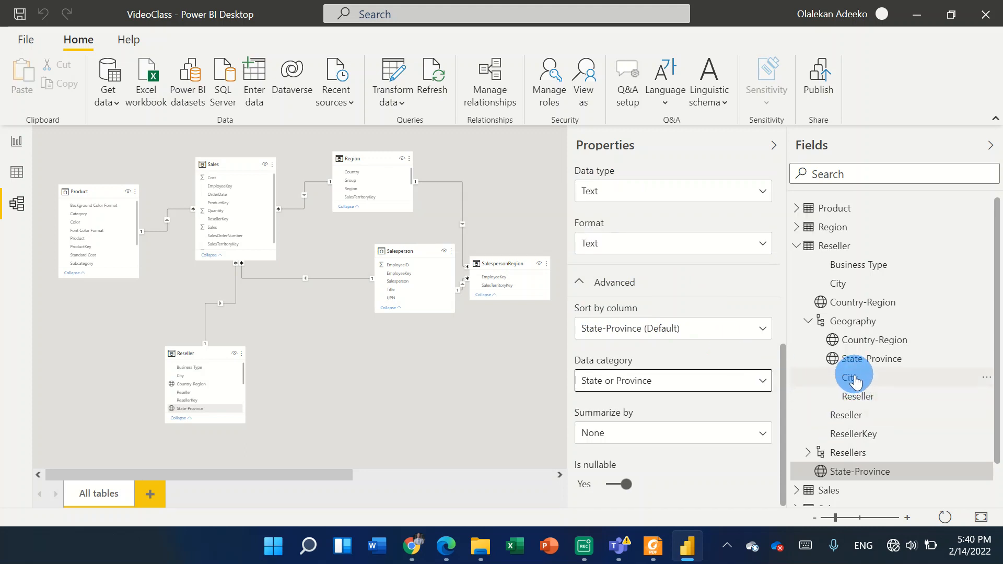
{"action": "left_click", "coordinate": [842, 283]}
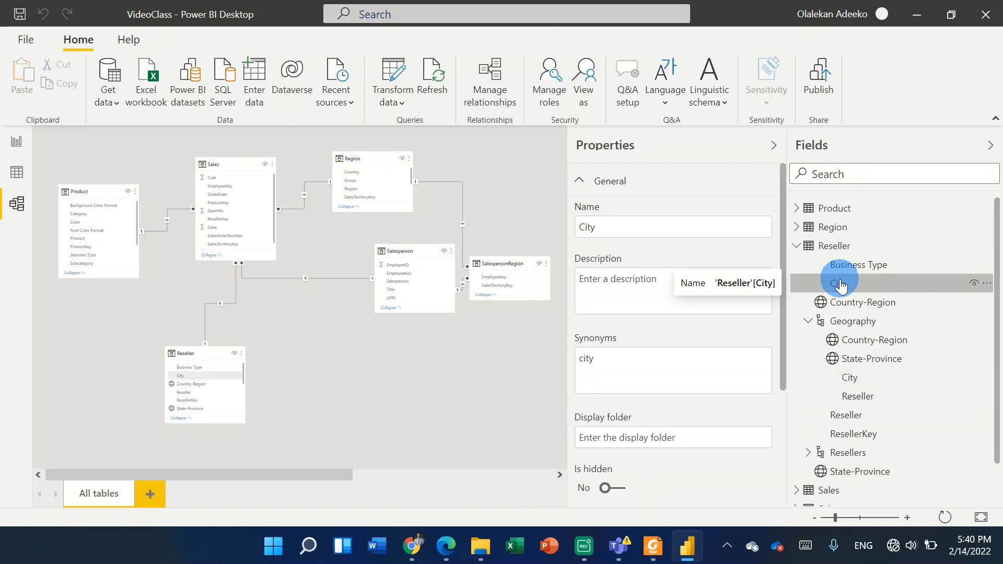
{"action": "left_click_drag", "start_coordinate": [782, 312], "coordinate": [778, 430]}
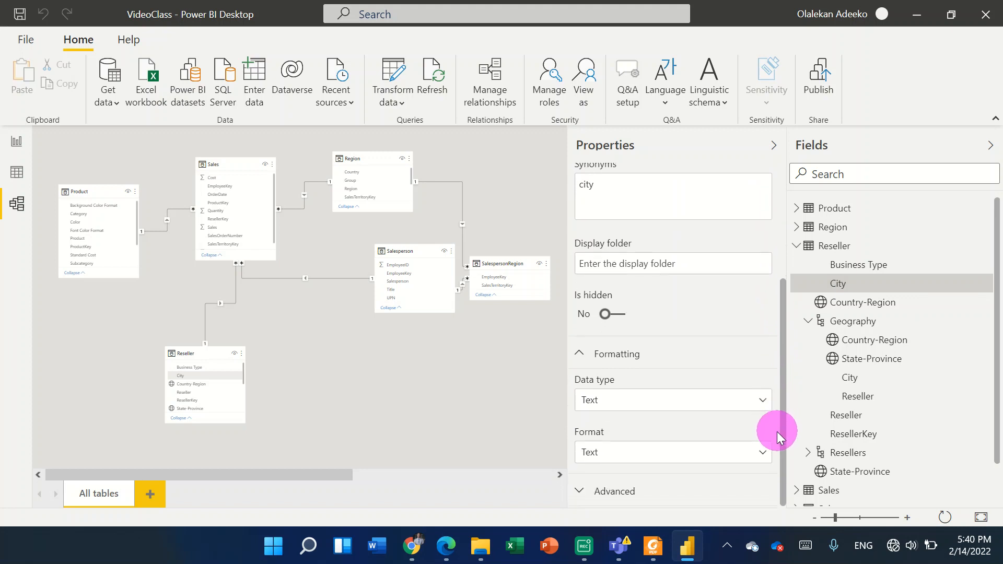
{"action": "left_click", "coordinate": [612, 492]}
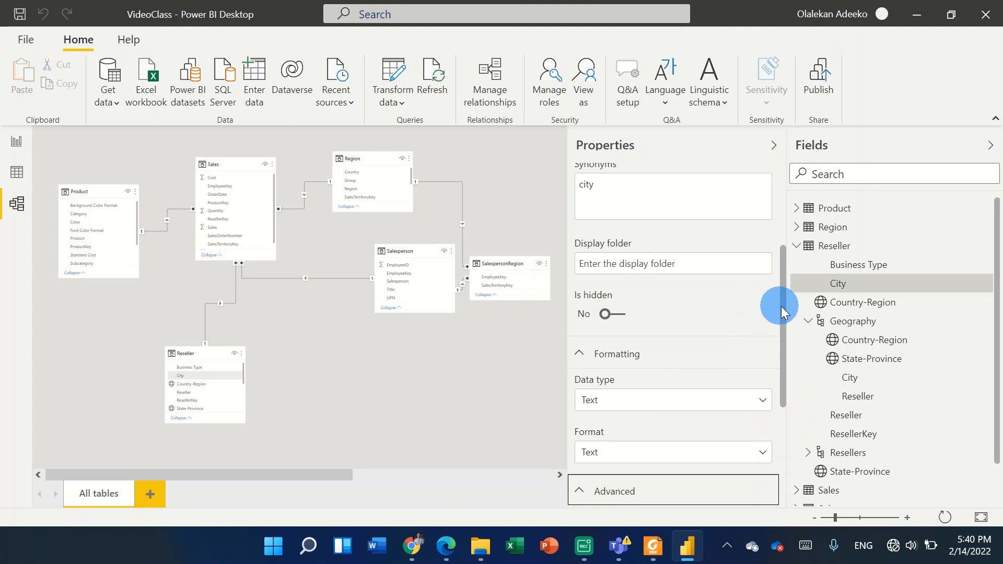
{"action": "left_click_drag", "start_coordinate": [782, 309], "coordinate": [766, 410]}
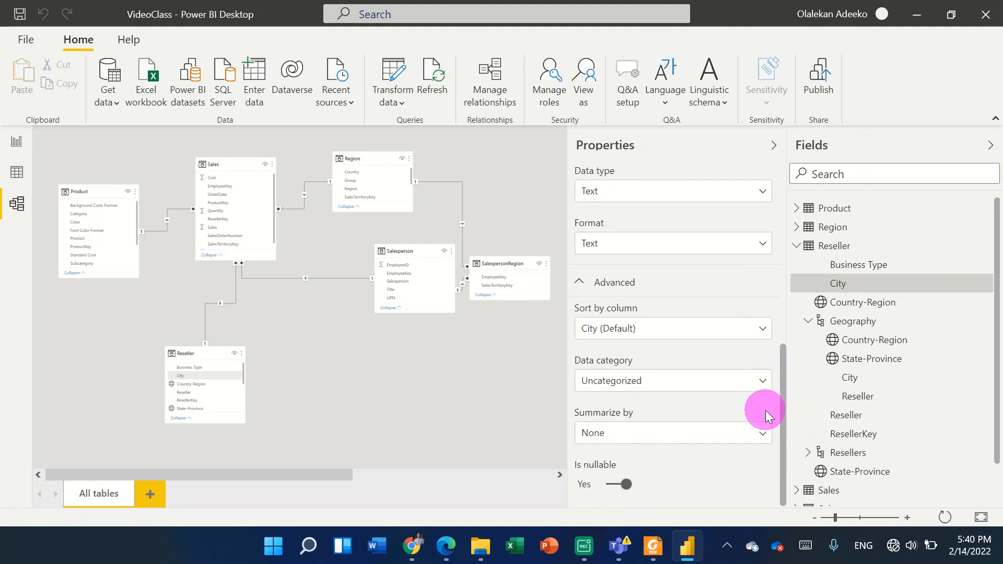
{"action": "left_click", "coordinate": [706, 385]}
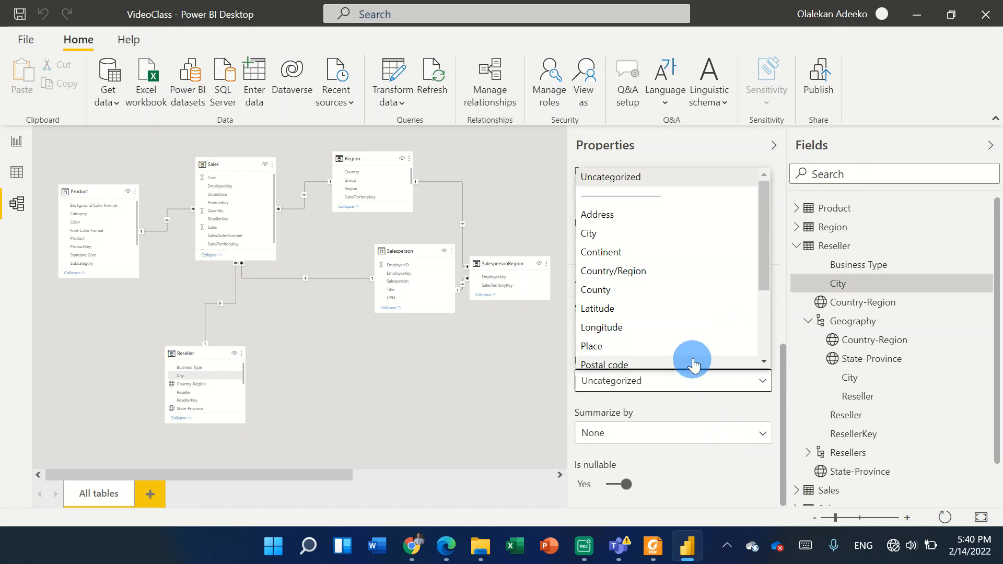
{"action": "left_click", "coordinate": [651, 234]}
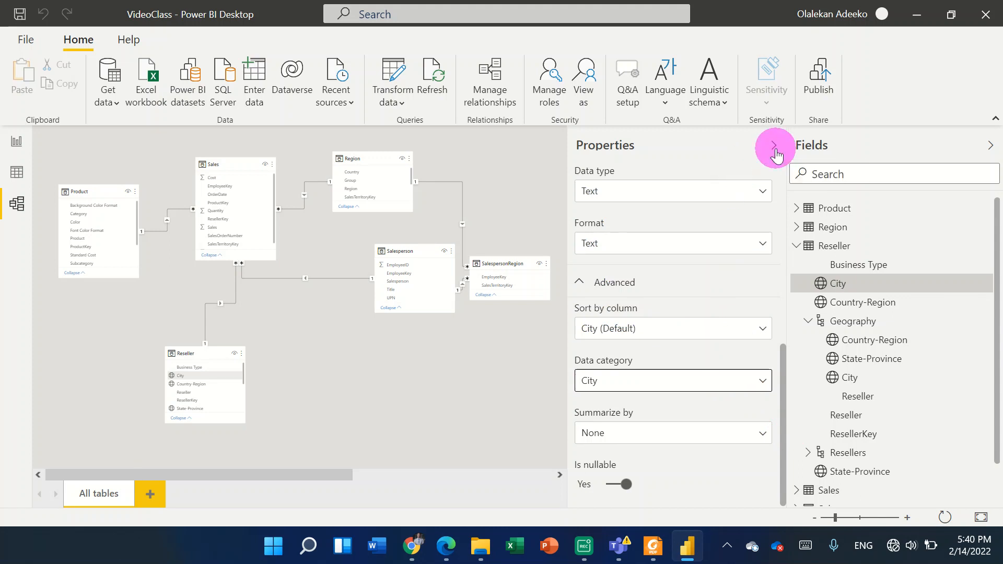
{"action": "left_click", "coordinate": [775, 149]}
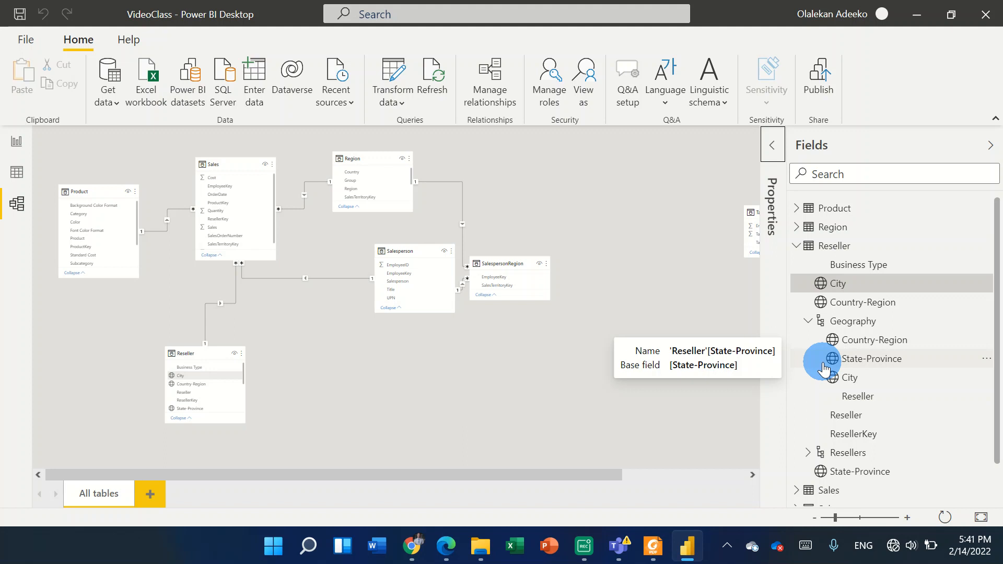
Give the Sales table's Cost column the description "Based on standard cost"
{"action": "left_click", "coordinate": [798, 248]}
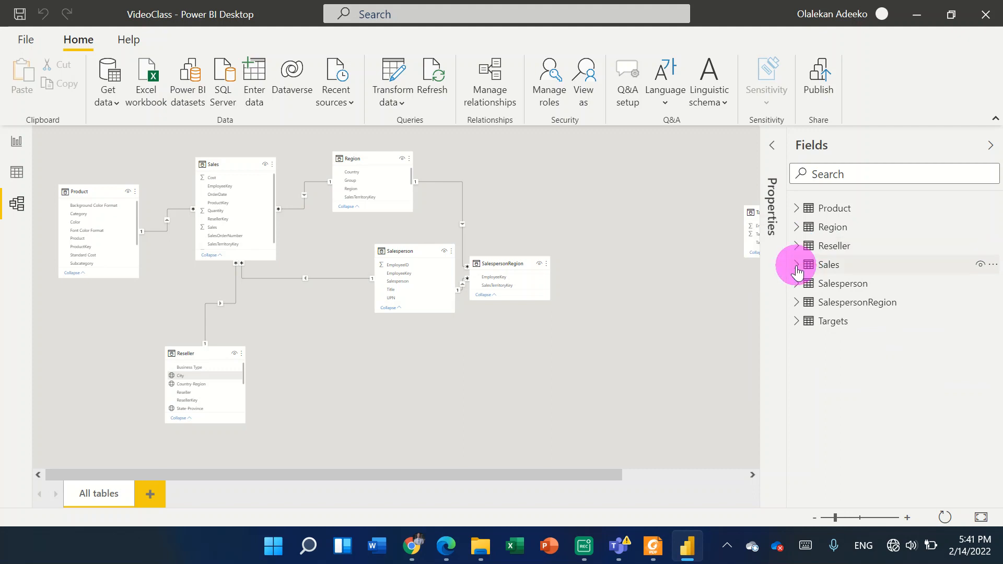
{"action": "left_click", "coordinate": [797, 265]}
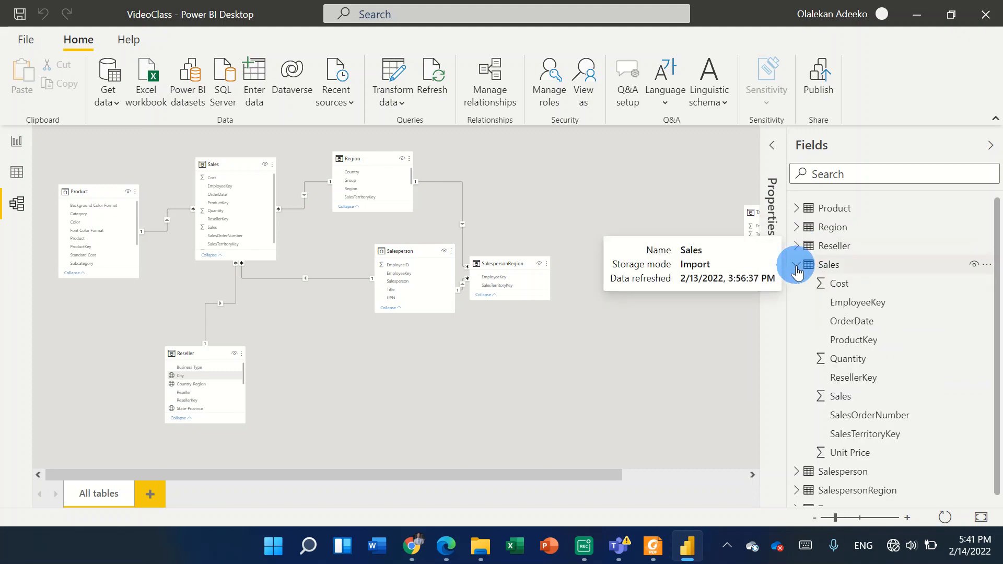
{"action": "left_click", "coordinate": [837, 291]}
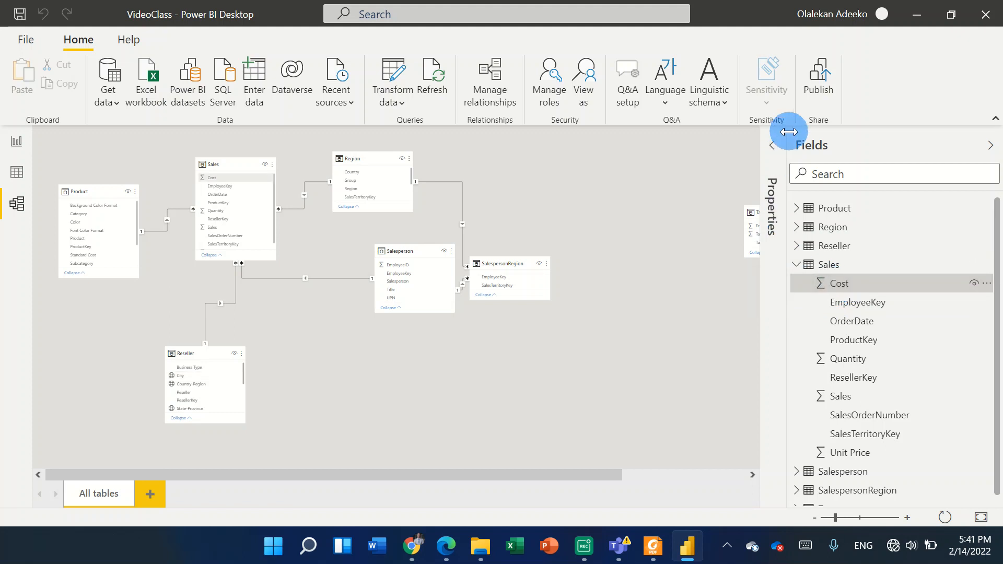
{"action": "left_click", "coordinate": [772, 146]}
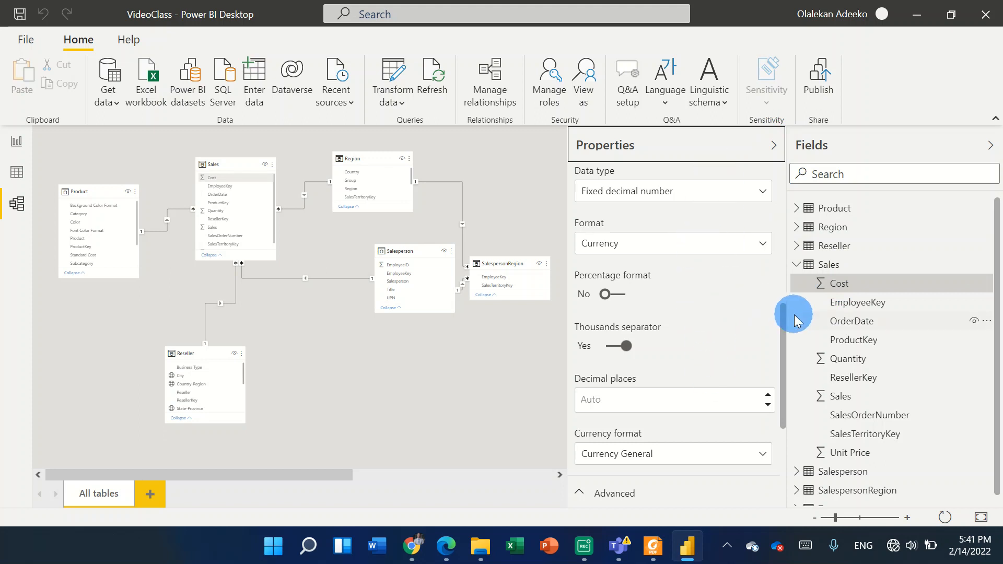
{"action": "left_click_drag", "start_coordinate": [784, 320], "coordinate": [779, 171]}
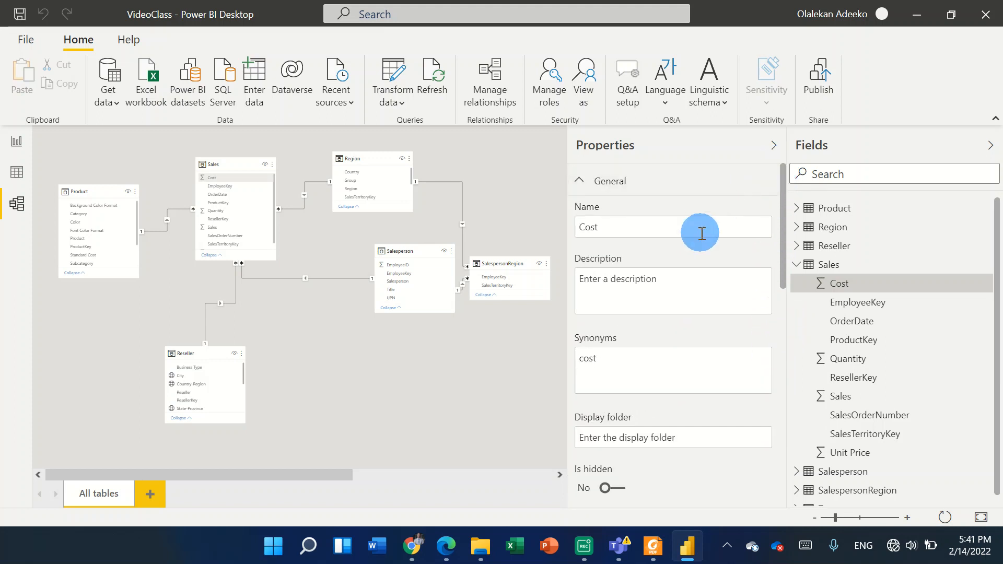
{"action": "left_click", "coordinate": [656, 291]}
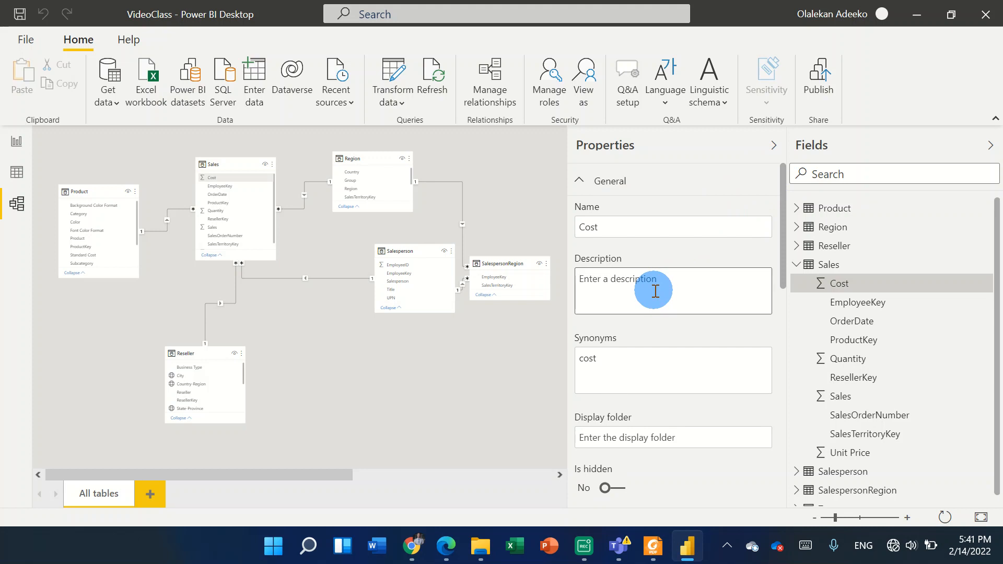
{"action": "type", "text": "Based on standard cost"}
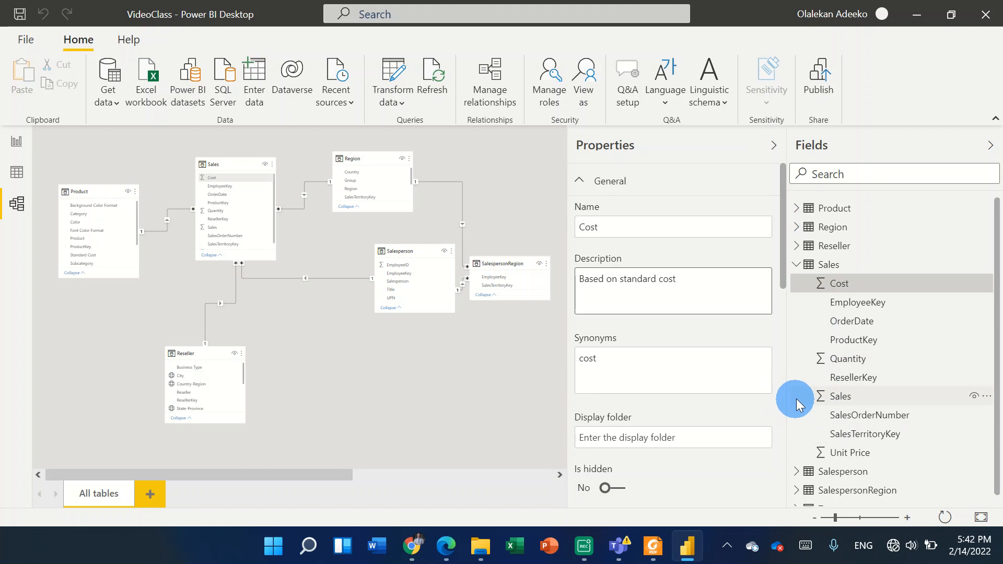
Turn on the thousands separator for the Sales table's Quantity column
{"action": "left_click", "coordinate": [808, 359]}
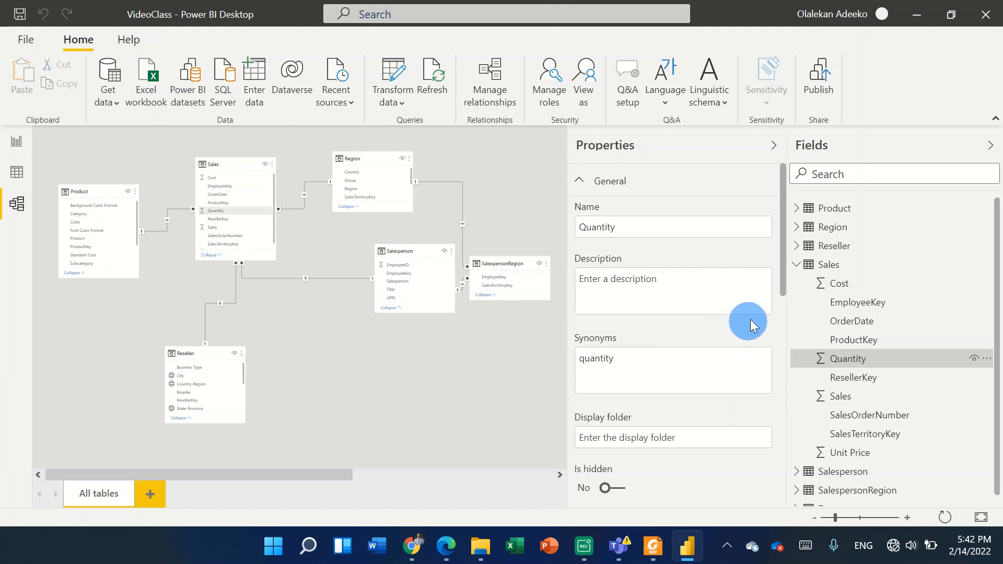
{"action": "left_click_drag", "start_coordinate": [782, 239], "coordinate": [786, 342]}
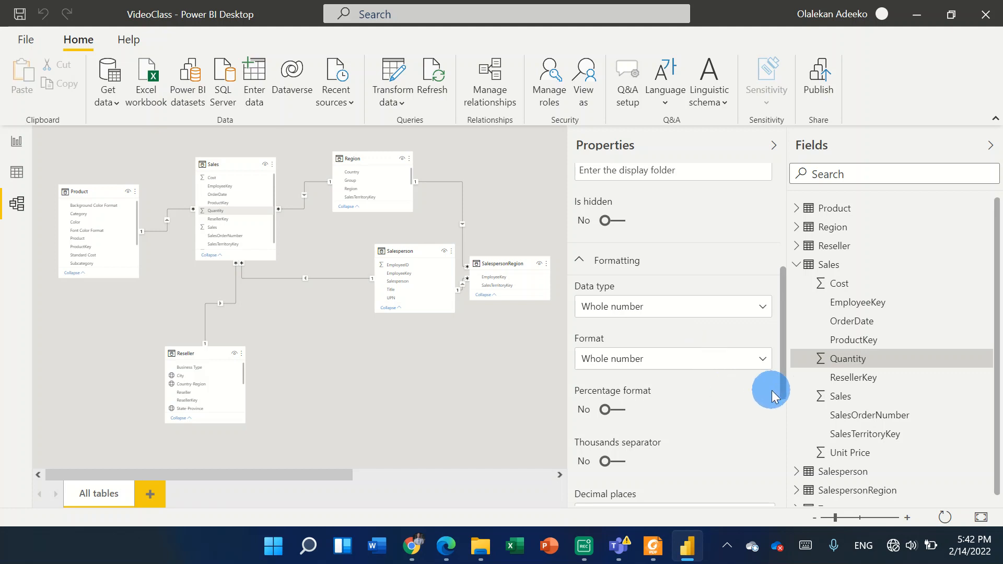
{"action": "left_click", "coordinate": [621, 464]}
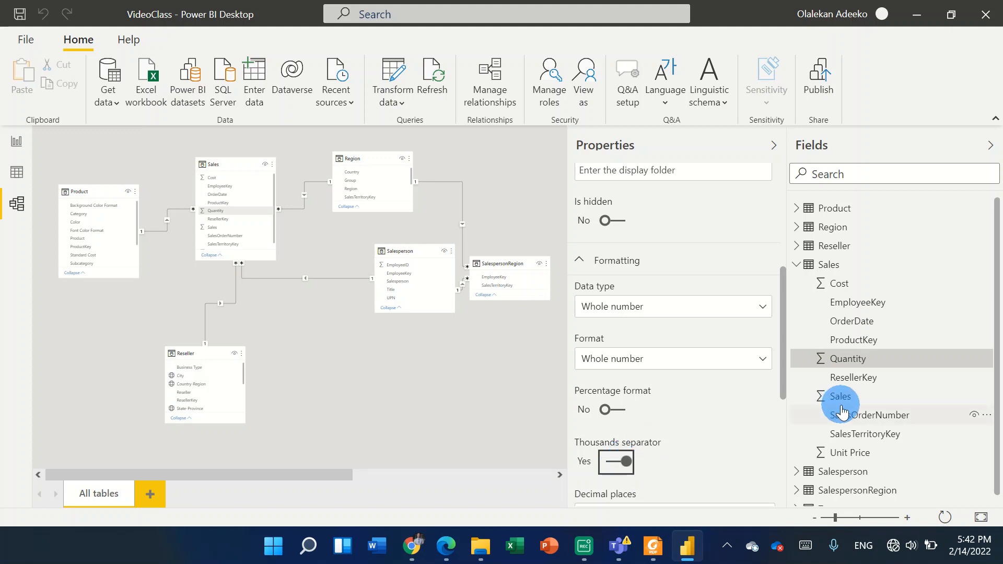
Set the Sales table's Unit Price column to 2 decimal places
{"action": "left_click", "coordinate": [829, 456]}
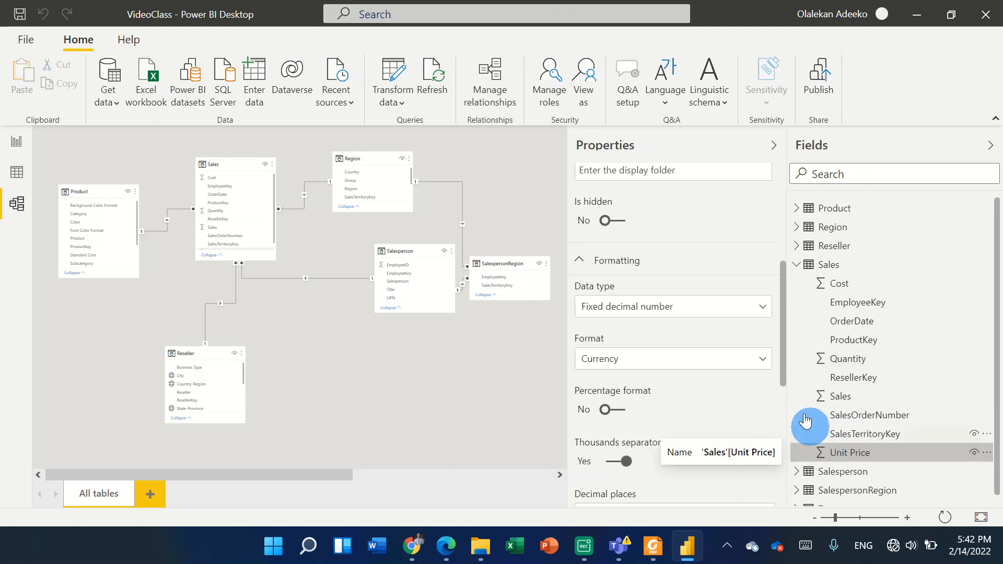
{"action": "mouse_move", "coordinate": [783, 337]}
{"action": "left_mouse_down"}
{"action": "mouse_move", "coordinate": [785, 363]}
{"action": "mouse_move", "coordinate": [785, 344]}
{"action": "left_mouse_up"}
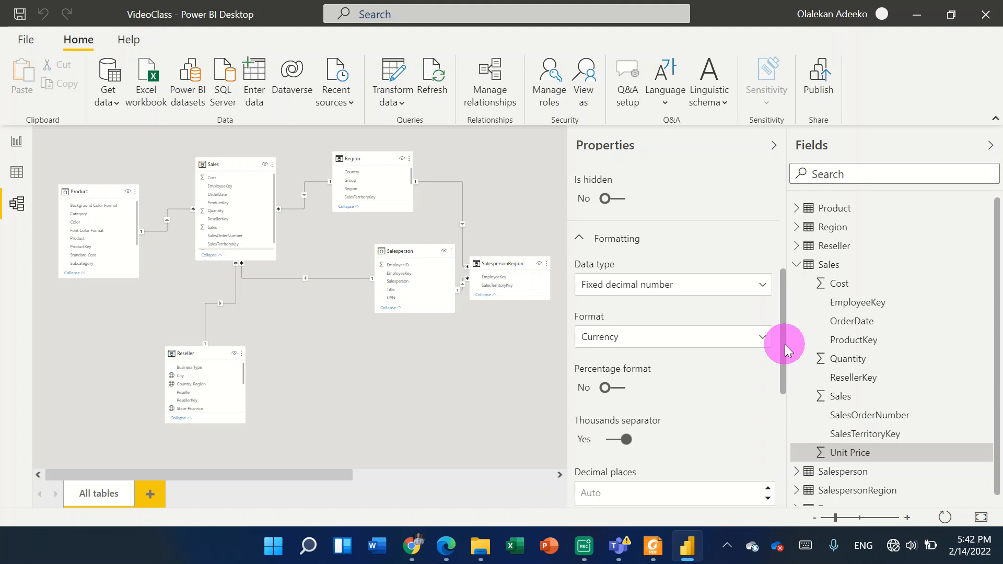
{"action": "left_click_drag", "start_coordinate": [785, 343], "coordinate": [786, 394]}
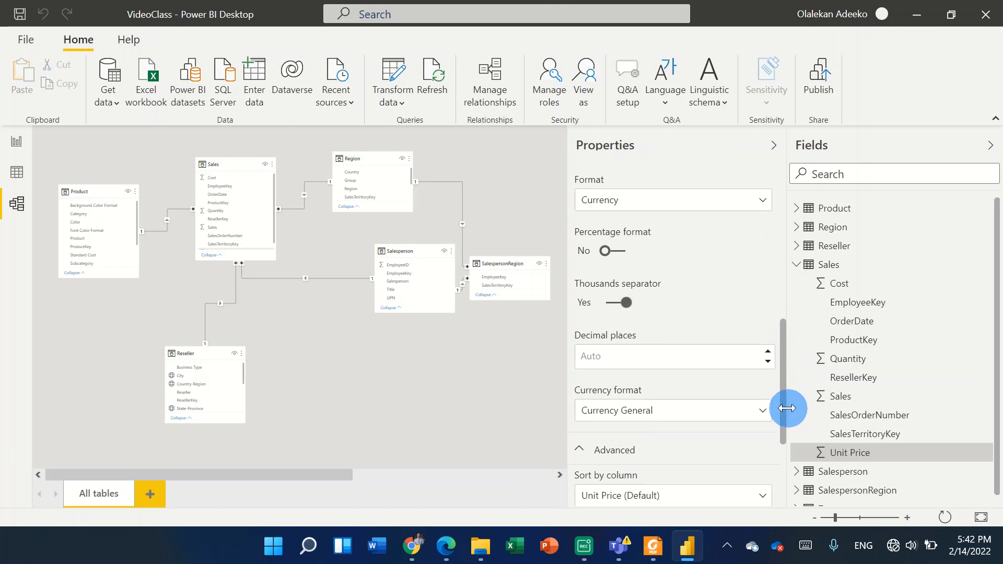
{"action": "left_click", "coordinate": [768, 353]}
{"action": "left_click", "coordinate": [773, 366]}
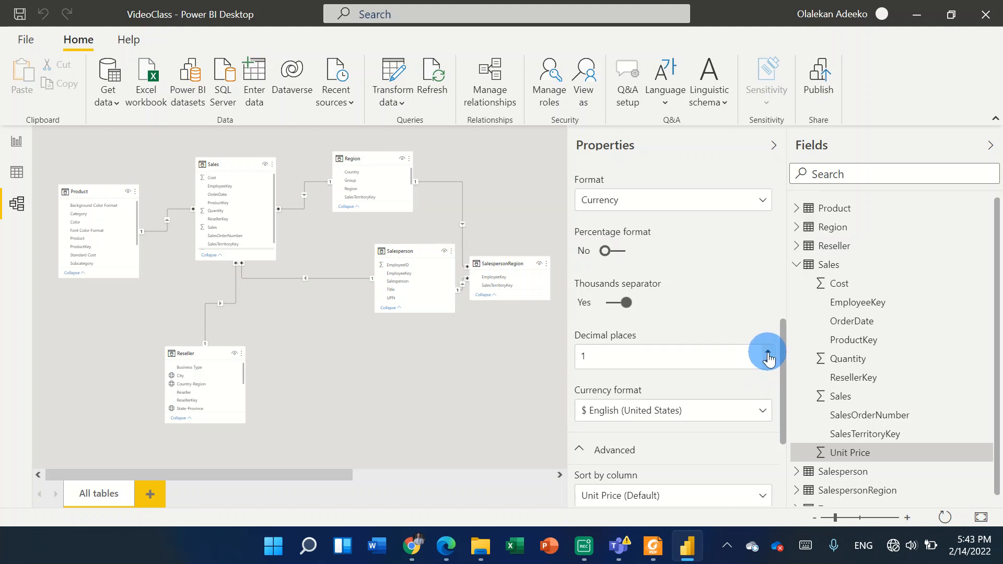
{"action": "left_click", "coordinate": [769, 352]}
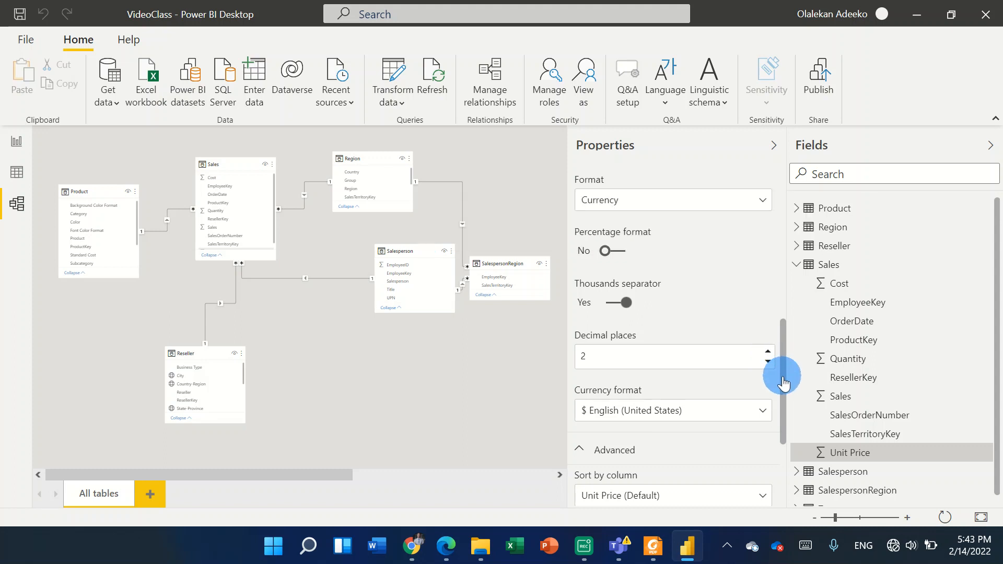
Set the default summarization of the Sales table's Unit Price column to Average
{"action": "left_click_drag", "start_coordinate": [783, 368], "coordinate": [793, 444]}
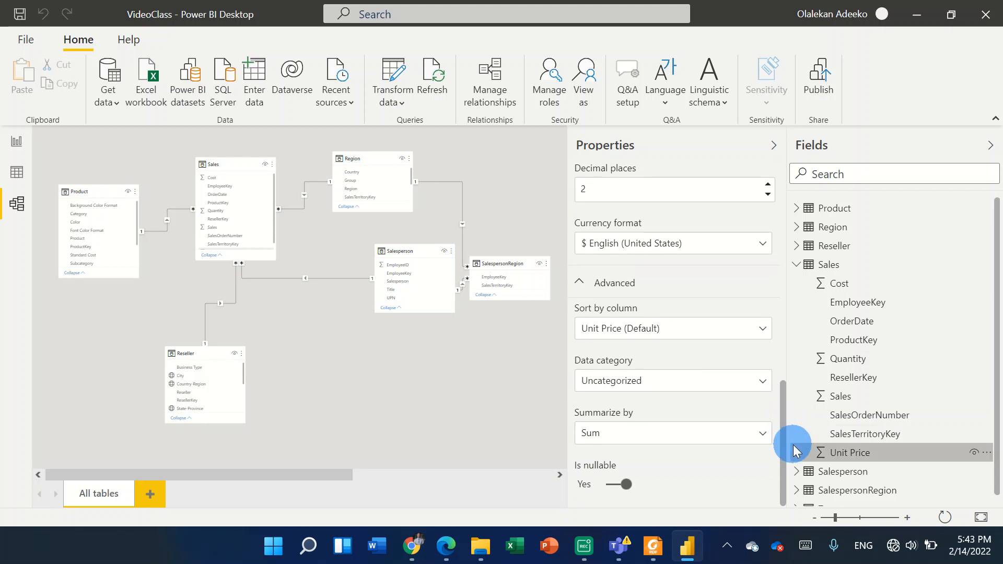
{"action": "left_click", "coordinate": [762, 436]}
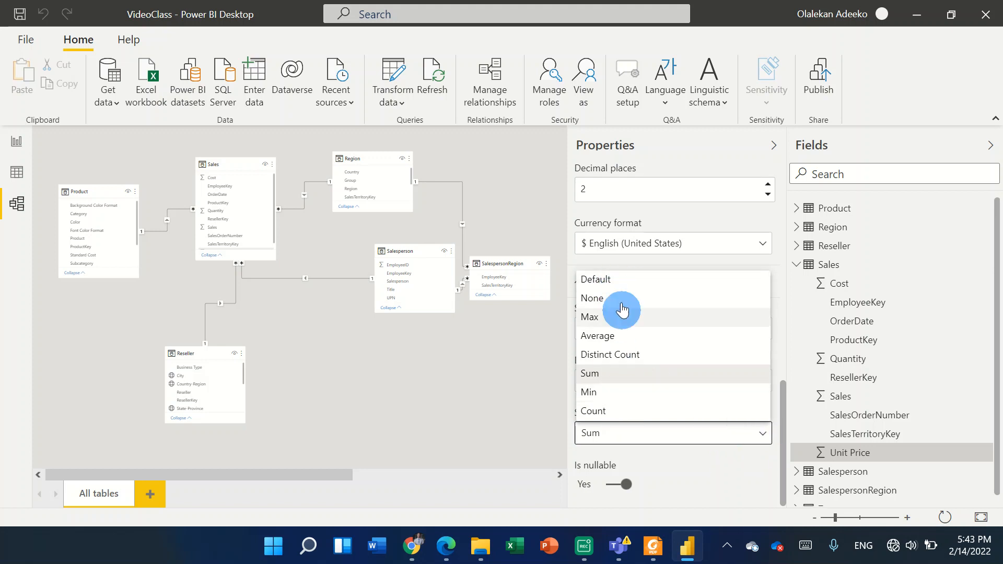
{"action": "left_click", "coordinate": [615, 339]}
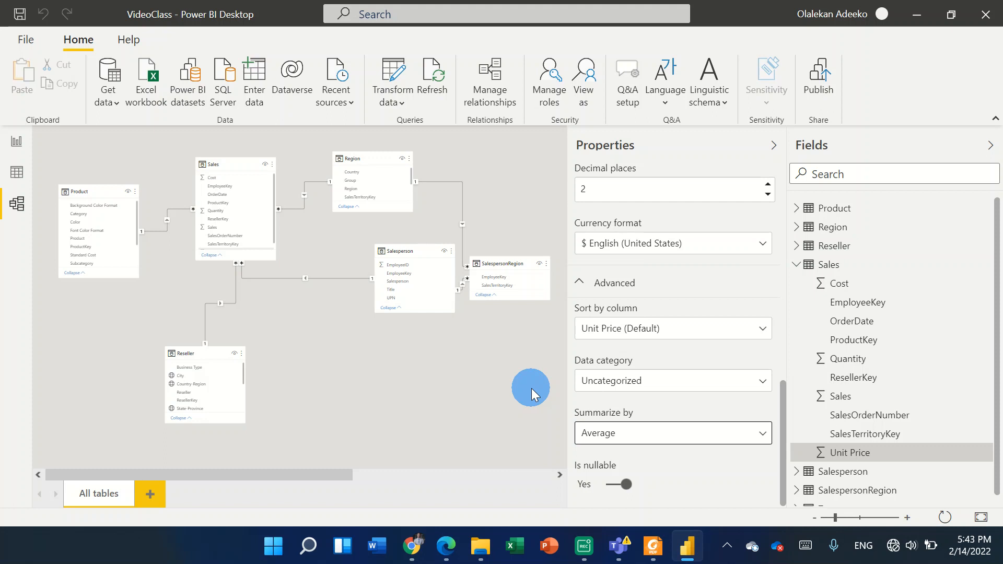
In the report view, stretch the Category and Subcategory table visual down to the lower edge of the page
{"action": "left_click", "coordinate": [16, 143]}
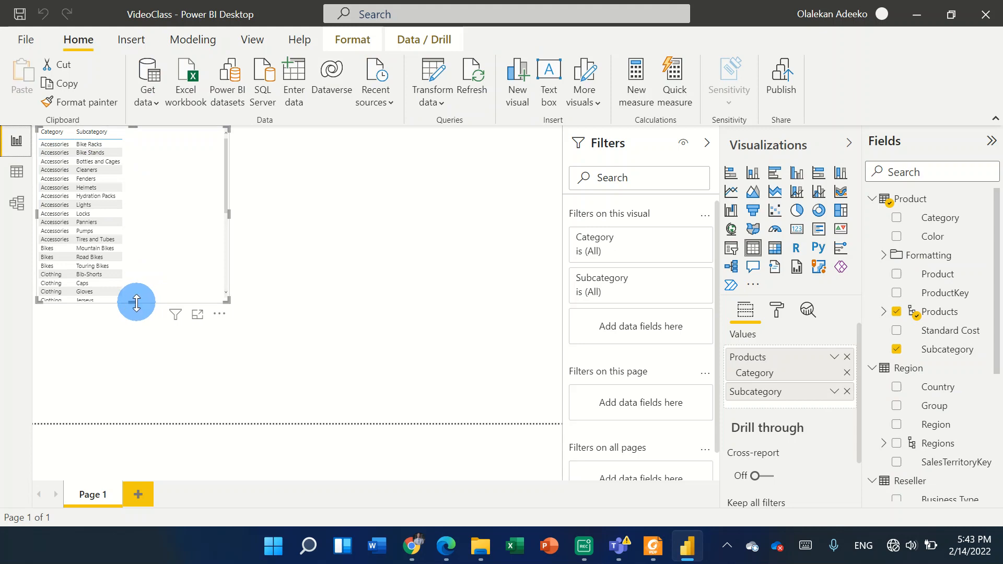
{"action": "left_click_drag", "start_coordinate": [133, 303], "coordinate": [140, 421]}
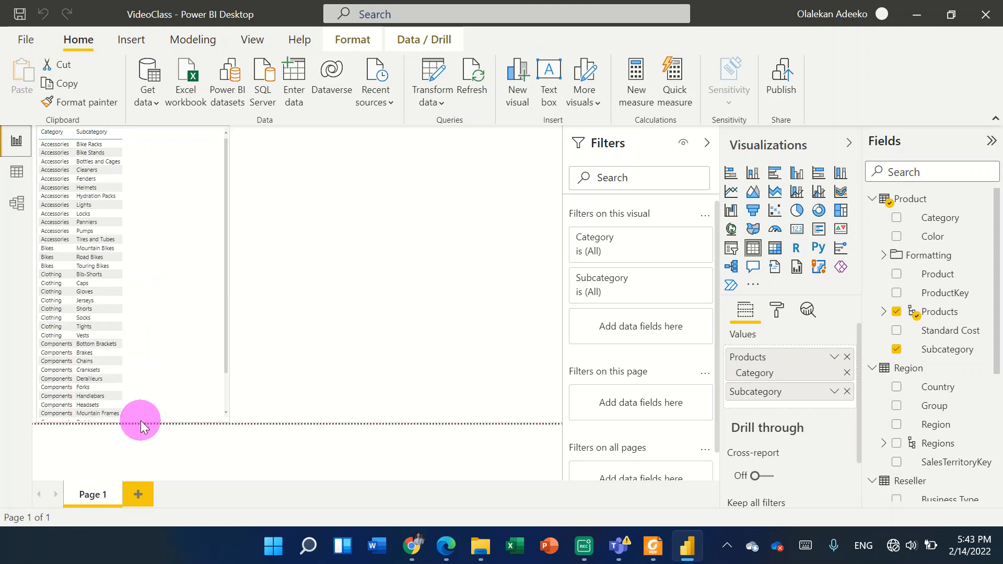
{"action": "left_click_drag", "start_coordinate": [224, 250], "coordinate": [247, 183]}
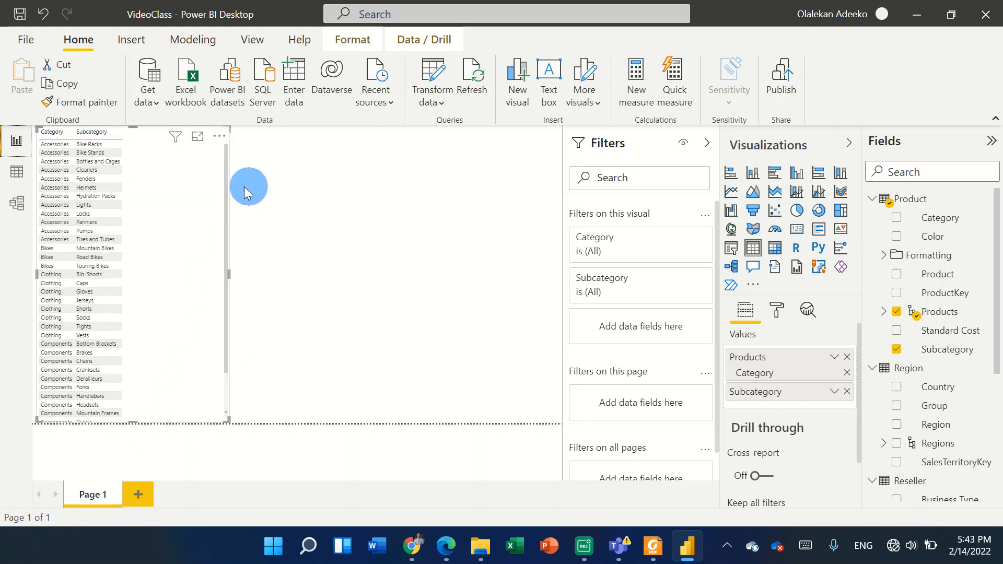
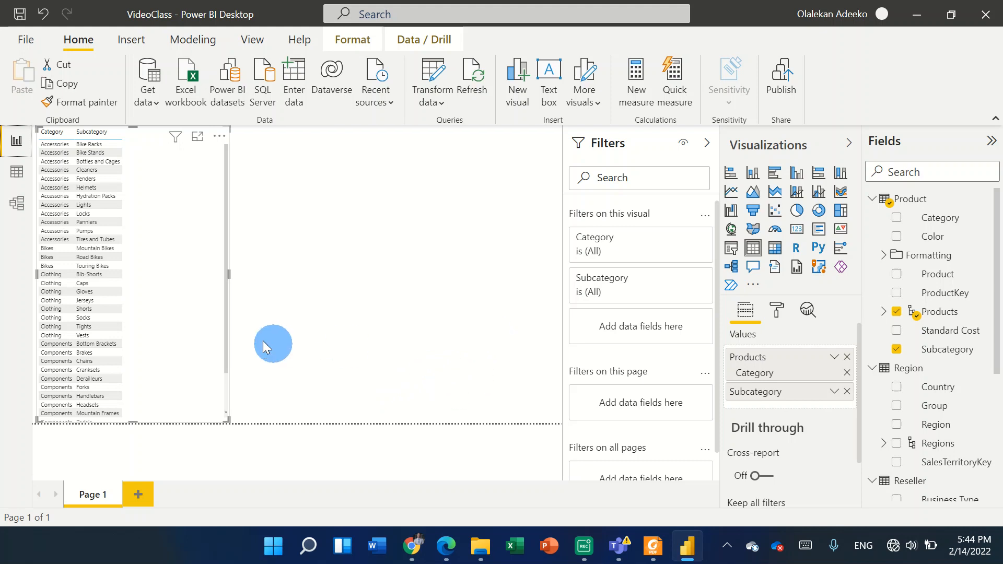
In the model view, multi-select the Product table's ProductKey column and the Region table's SalesTerritoryKey column
{"action": "left_click", "coordinate": [17, 204]}
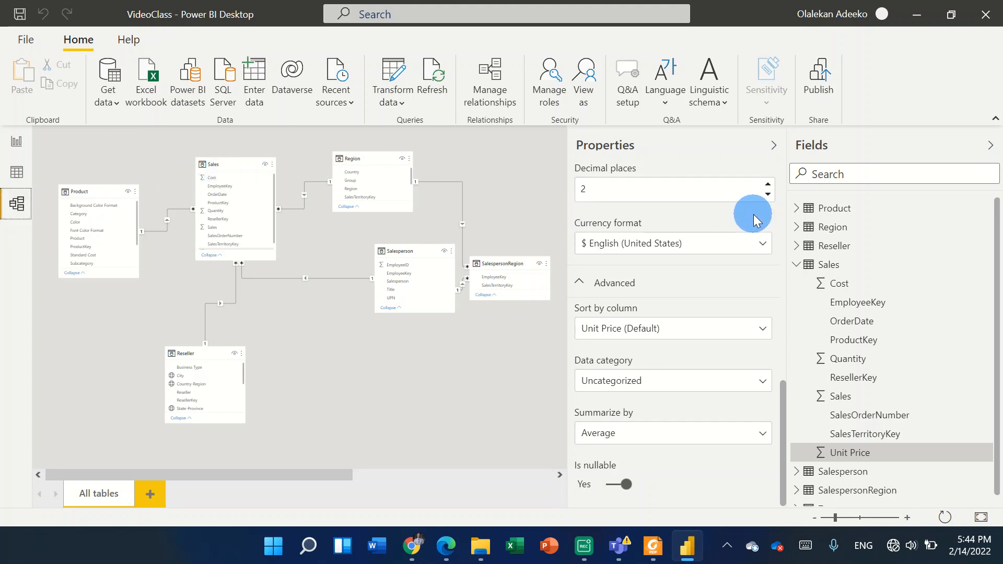
{"action": "left_click", "coordinate": [797, 209]}
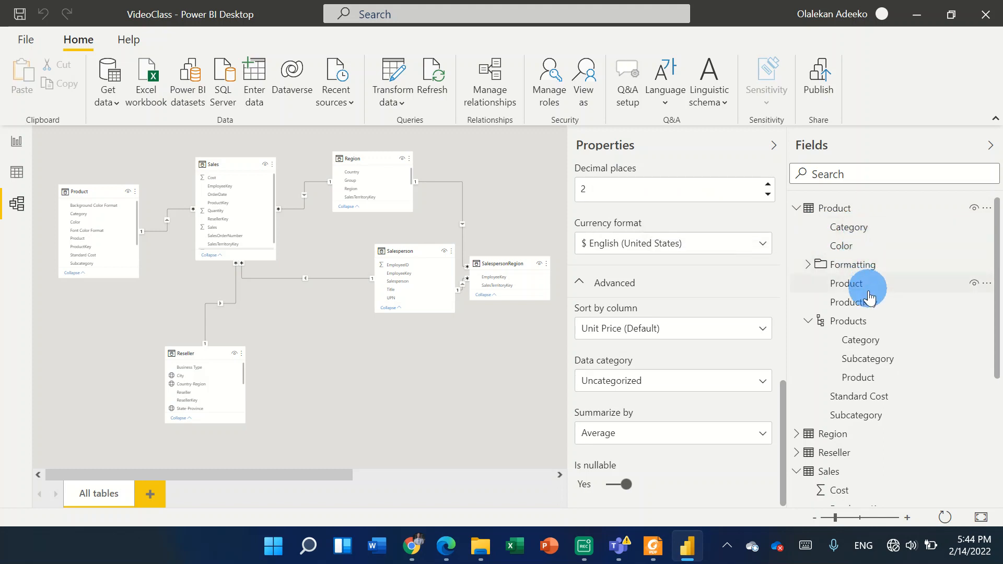
{"action": "left_click", "coordinate": [845, 303], "text": "ctrl"}
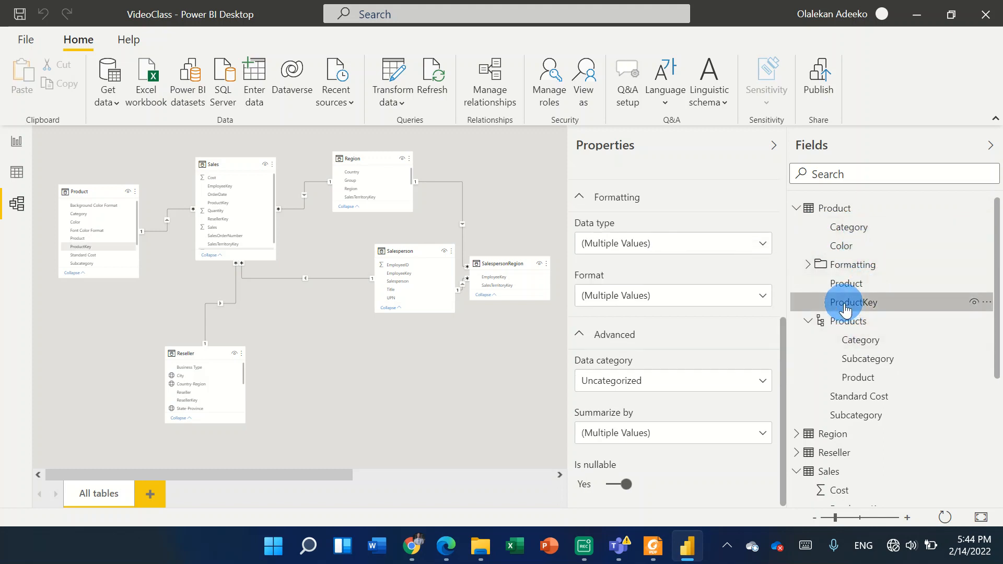
{"action": "left_click", "coordinate": [798, 435]}
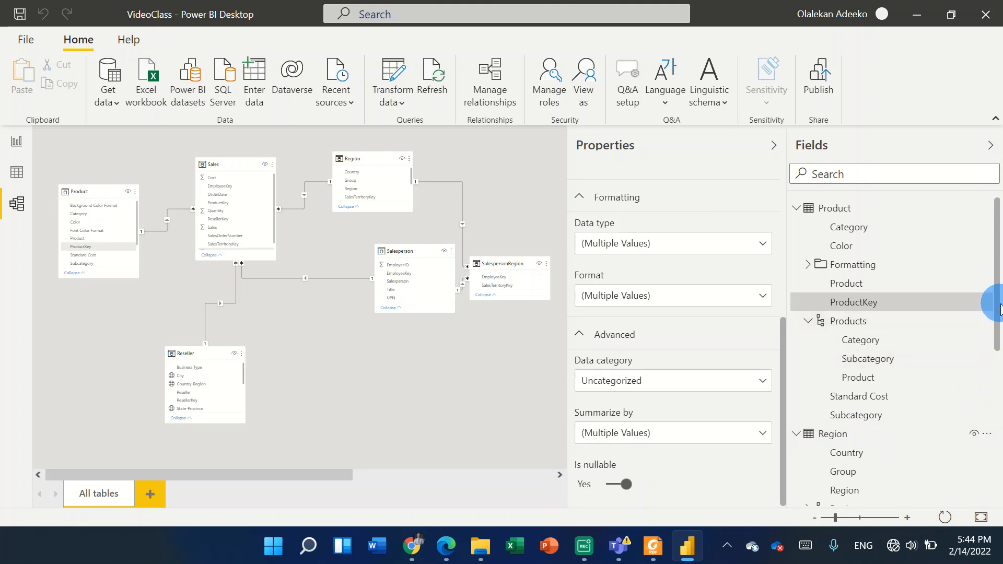
{"action": "left_click_drag", "start_coordinate": [997, 312], "coordinate": [993, 399]}
{"action": "left_click", "coordinate": [896, 352]}
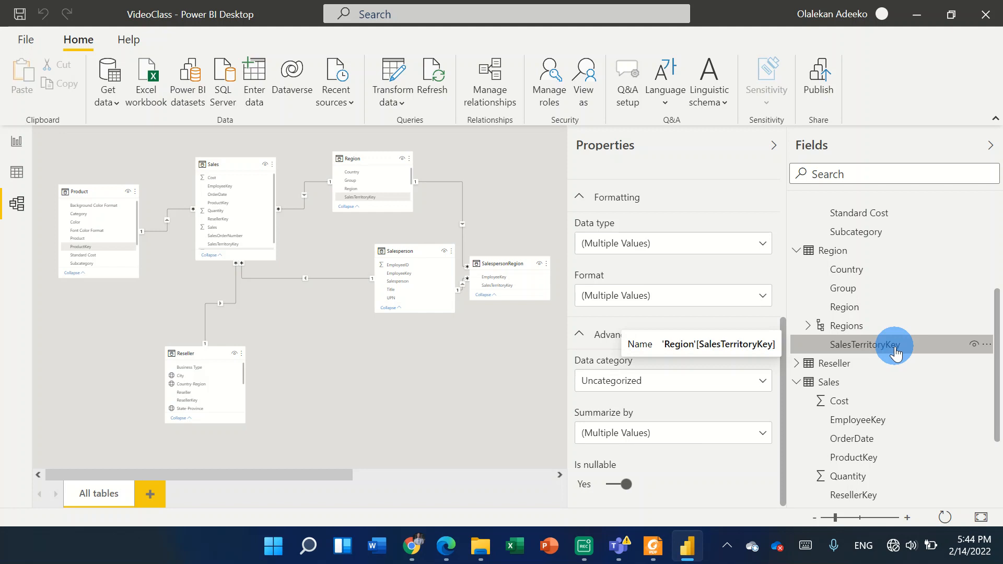
Add the Reseller table's ResellerKey column to the multi-selection
{"action": "left_click", "coordinate": [798, 365]}
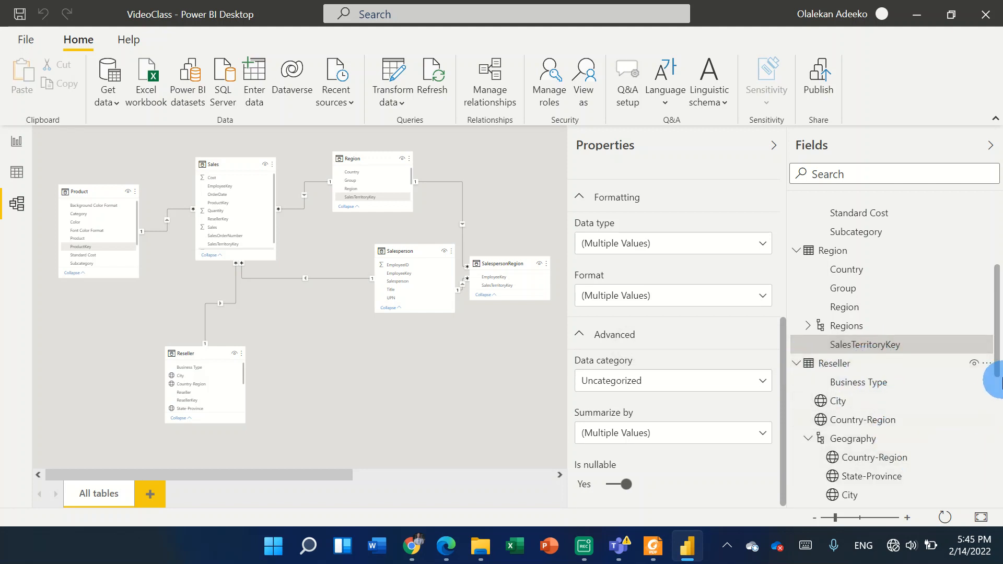
{"action": "left_click_drag", "start_coordinate": [999, 367], "coordinate": [1000, 403]}
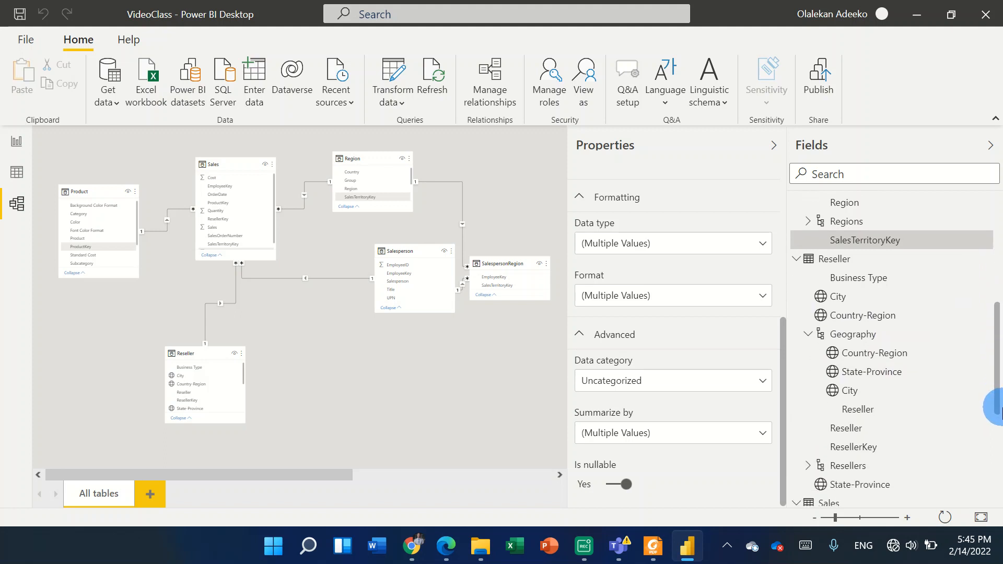
{"action": "left_click", "coordinate": [873, 448]}
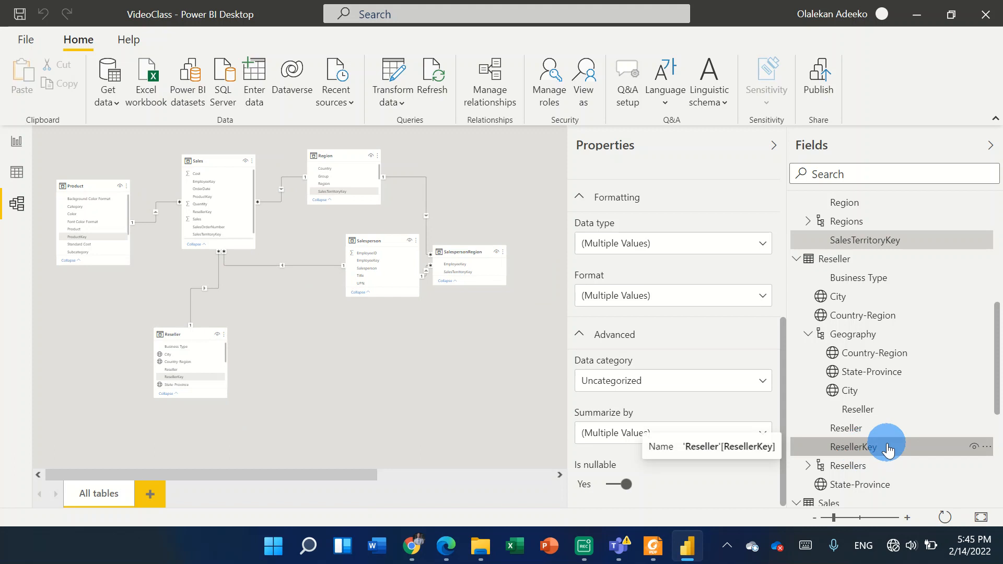
Add the Sales table's EmployeeKey, ProductKey, ResellerKey, SalesOrderNumber and SalesTerritoryKey columns to the selection and remove Unit Price from it
{"action": "left_click_drag", "start_coordinate": [996, 374], "coordinate": [979, 449]}
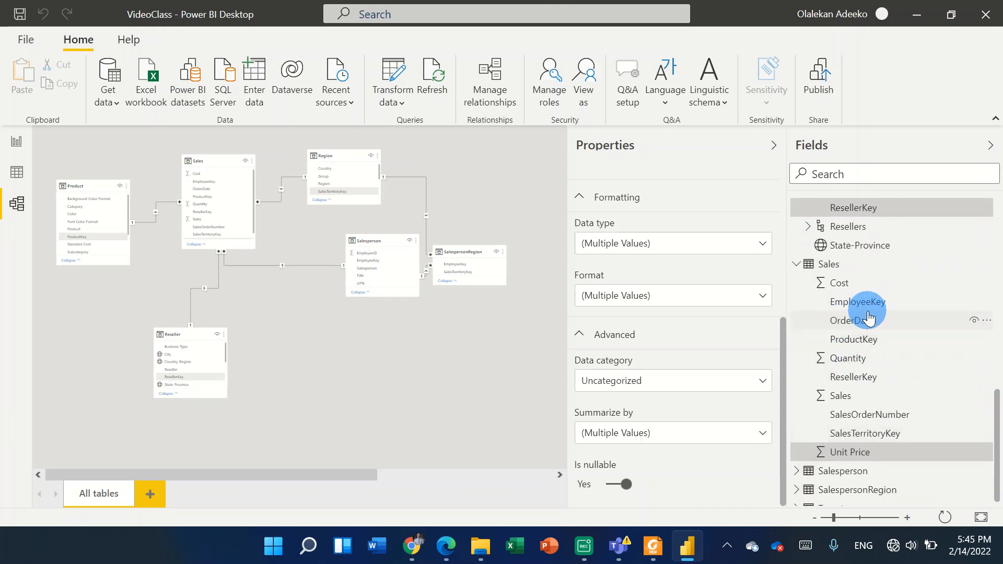
{"action": "left_click", "coordinate": [883, 306], "text": "ctrl"}
{"action": "left_click", "coordinate": [880, 346], "text": "ctrl"}
{"action": "left_click", "coordinate": [884, 380], "text": "ctrl"}
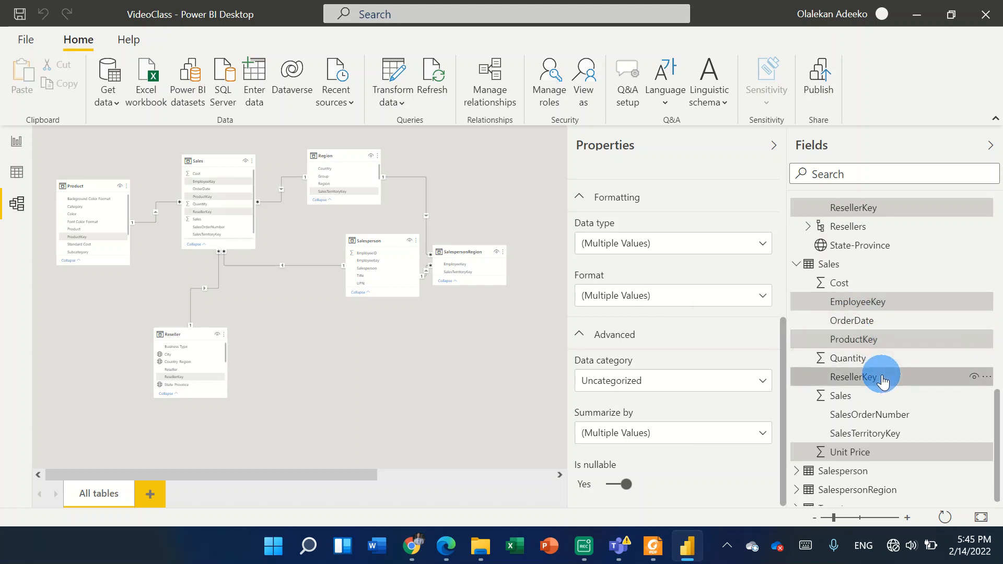
{"action": "left_click", "coordinate": [904, 418], "text": "ctrl"}
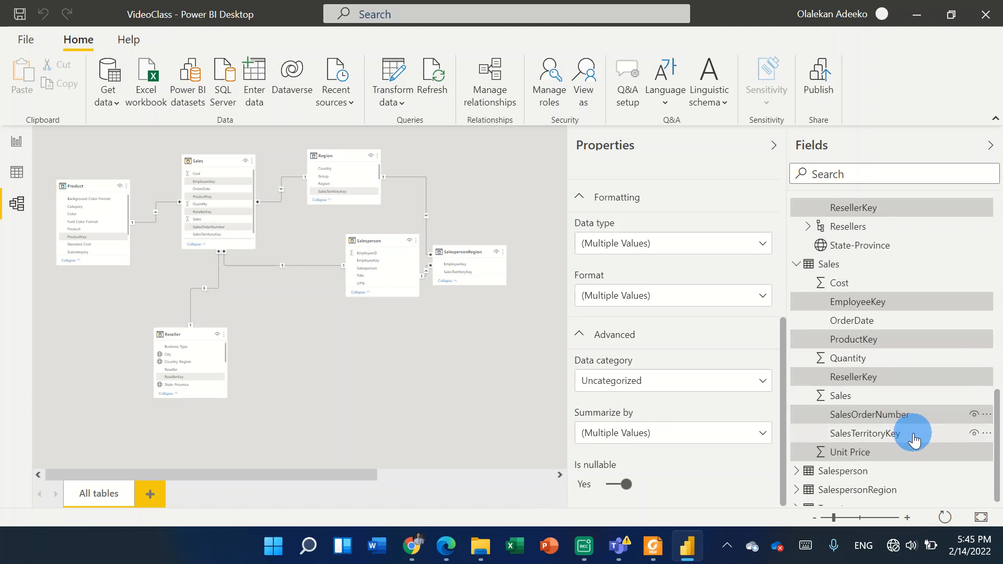
{"action": "left_click", "coordinate": [913, 438], "text": "ctrl"}
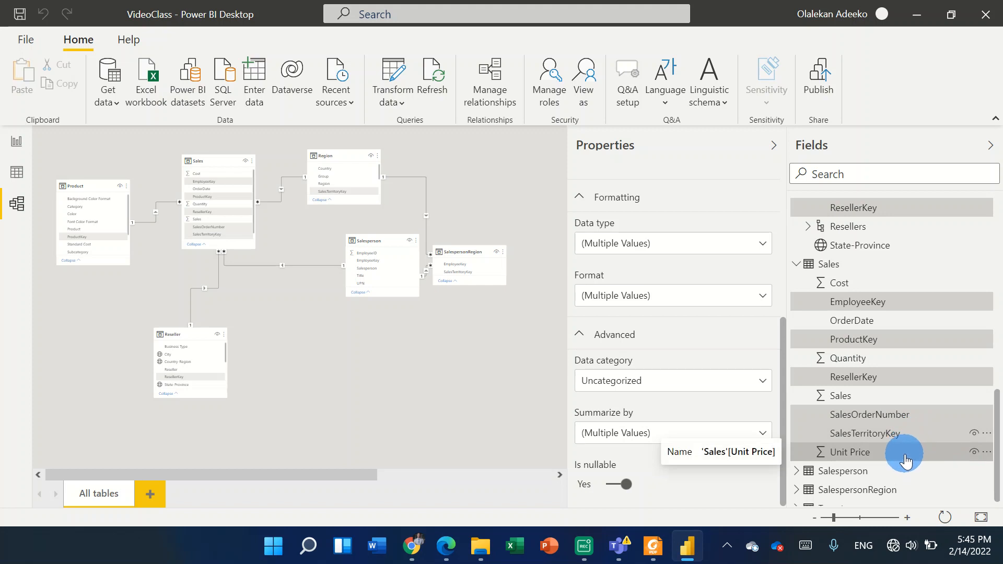
{"action": "left_click", "coordinate": [905, 460], "text": "ctrl"}
Add the Salesperson table's EmployeeID, EmployeeKey and UPN columns to the selection
{"action": "left_click_drag", "start_coordinate": [997, 401], "coordinate": [999, 429]}
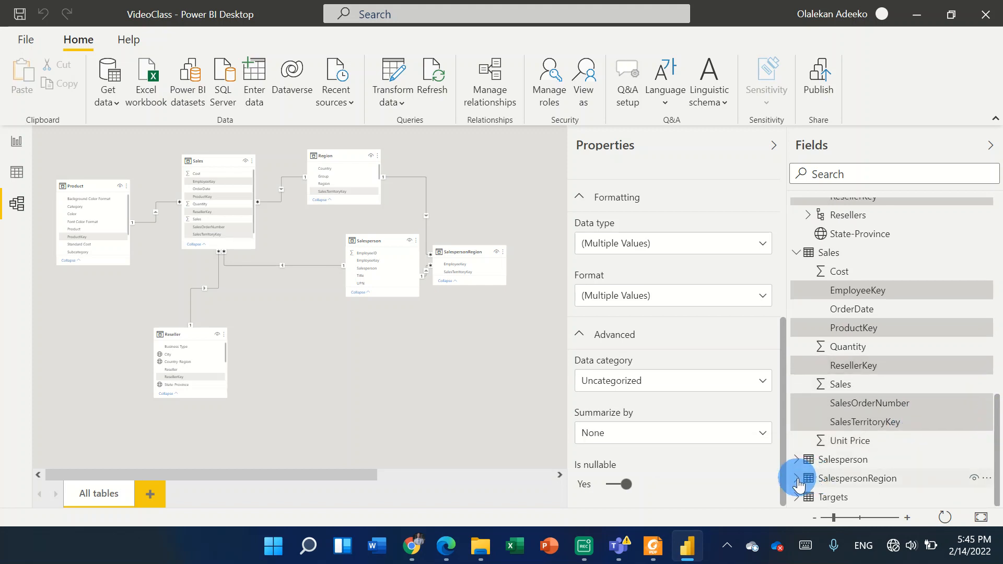
{"action": "left_click", "coordinate": [797, 459]}
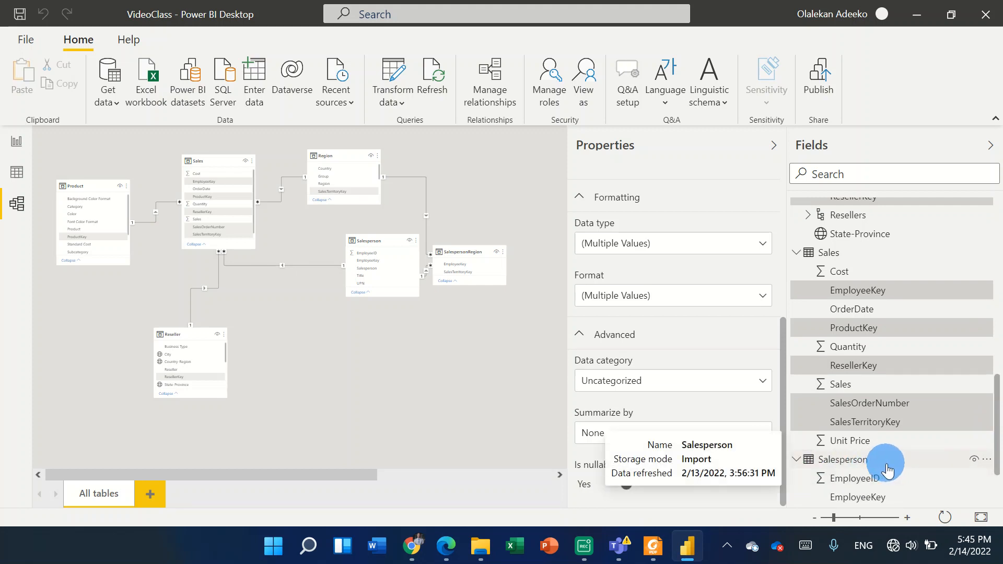
{"action": "left_click", "coordinate": [877, 480], "text": "ctrl"}
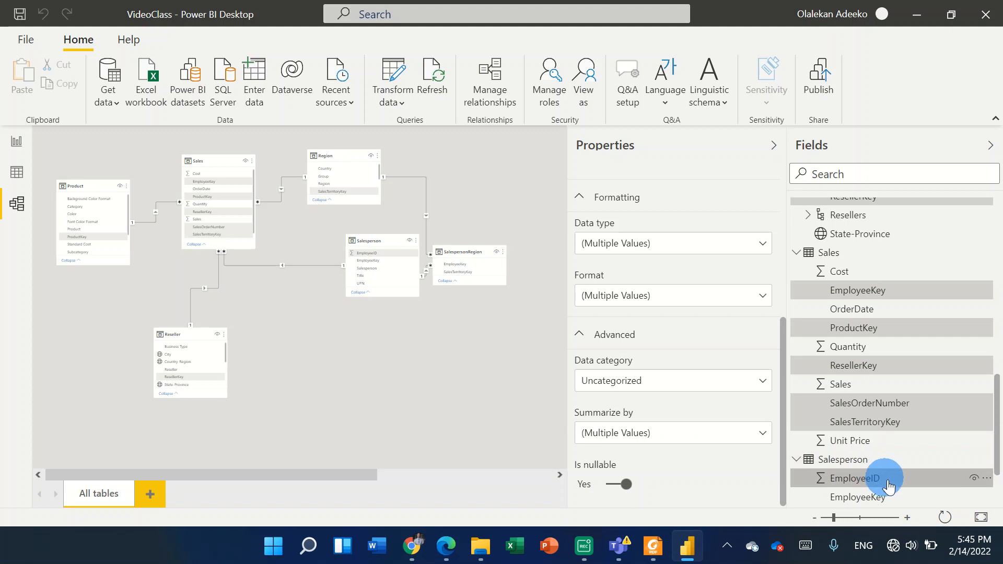
{"action": "left_click", "coordinate": [883, 498], "text": "ctrl"}
{"action": "left_click_drag", "start_coordinate": [993, 416], "coordinate": [1001, 473]}
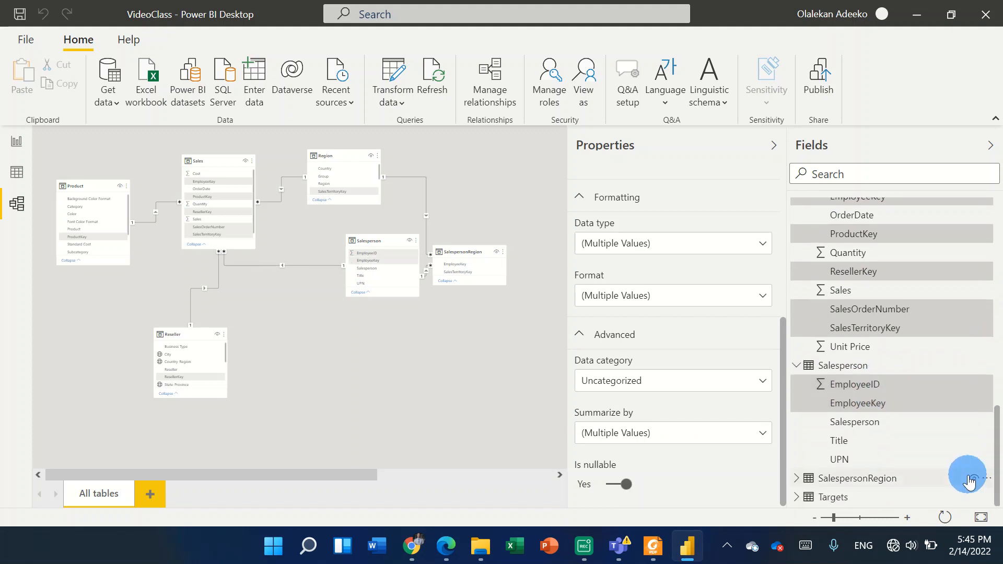
{"action": "left_click", "coordinate": [826, 461], "text": "ctrl"}
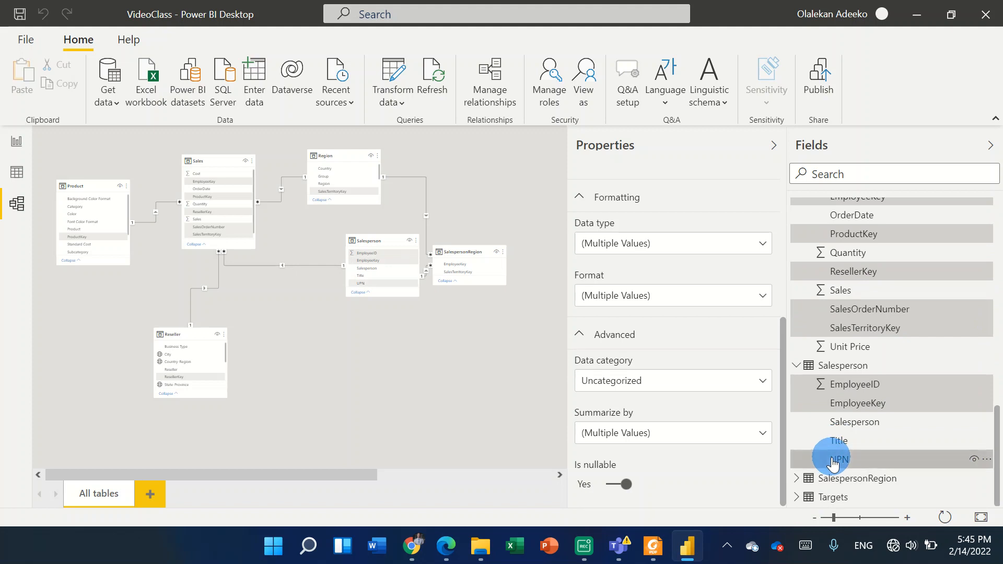
Add the SalespersonRegion table's SalesTerritoryKey column and the Targets table's EmployeeID column to the selection
{"action": "left_click", "coordinate": [797, 478]}
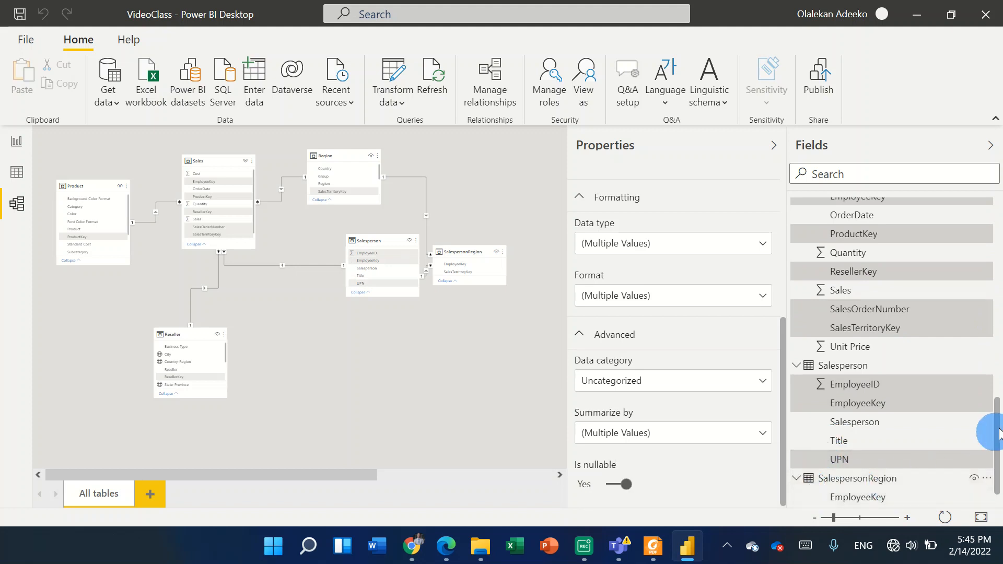
{"action": "scroll", "coordinate": [996, 449], "scroll_direction": "down", "scroll_amount": 2}
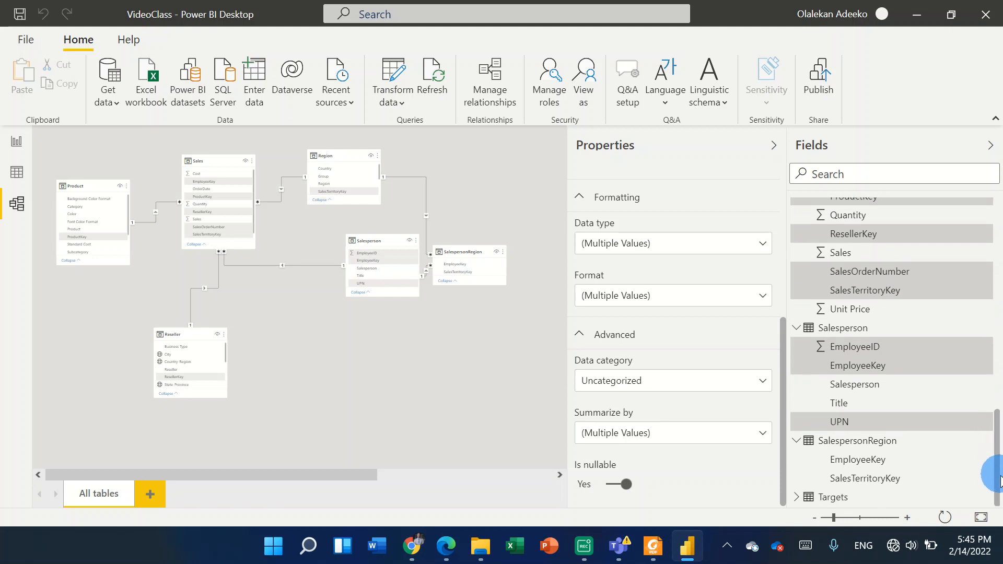
{"action": "left_click", "coordinate": [909, 484], "text": "ctrl"}
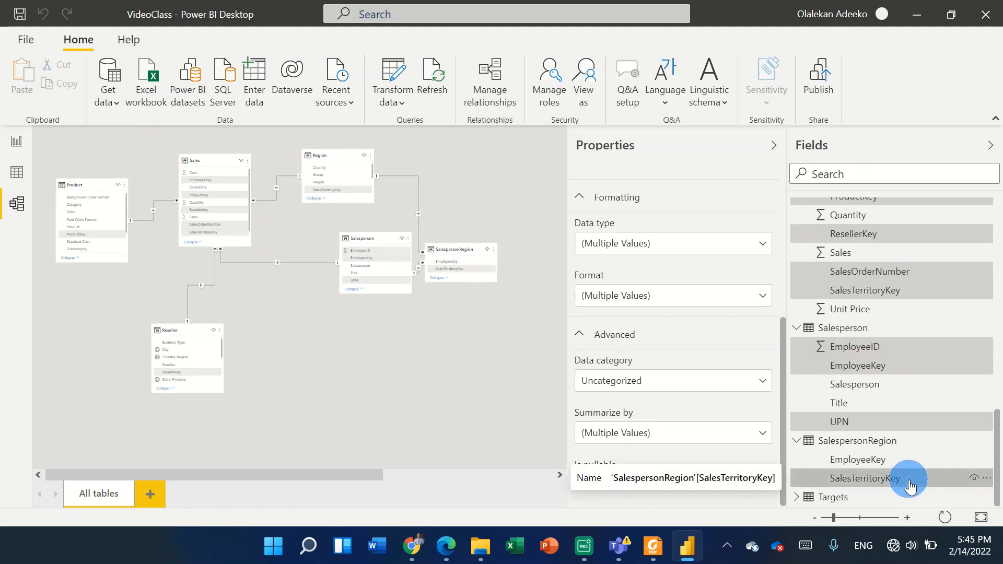
{"action": "left_click", "coordinate": [820, 499]}
{"action": "left_click", "coordinate": [796, 501]}
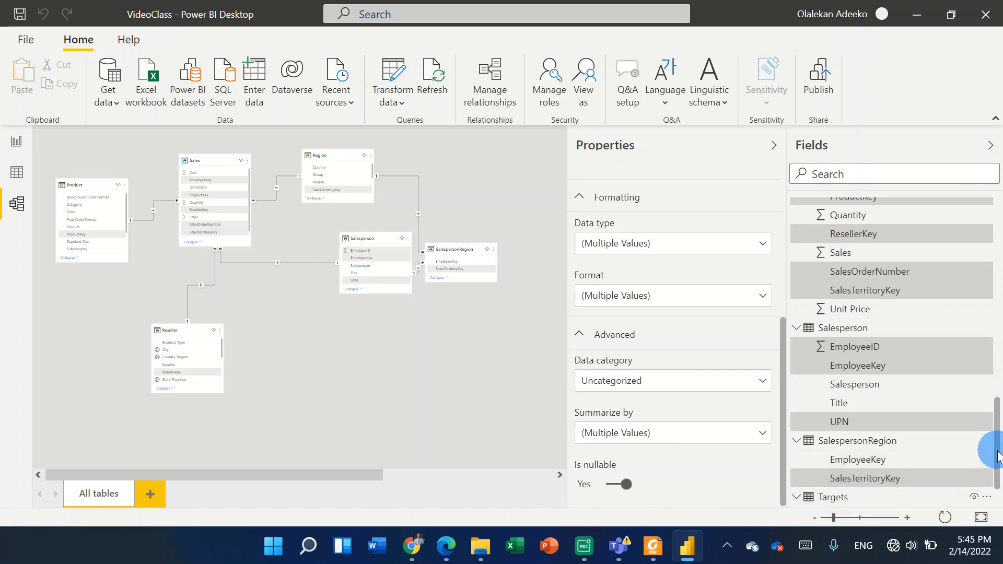
{"action": "scroll", "coordinate": [988, 460], "scroll_direction": "down", "scroll_amount": 1}
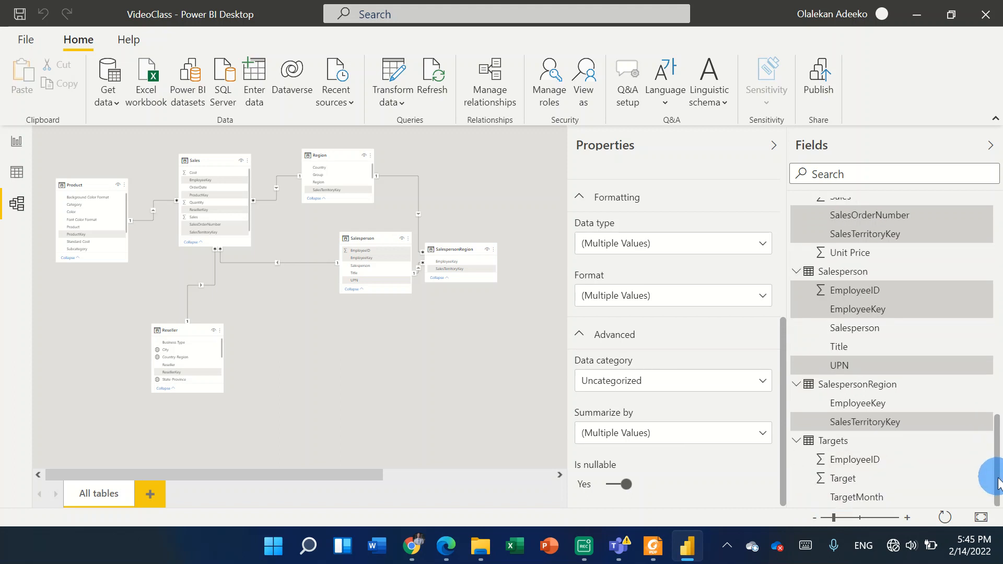
{"action": "left_click", "coordinate": [851, 466]}
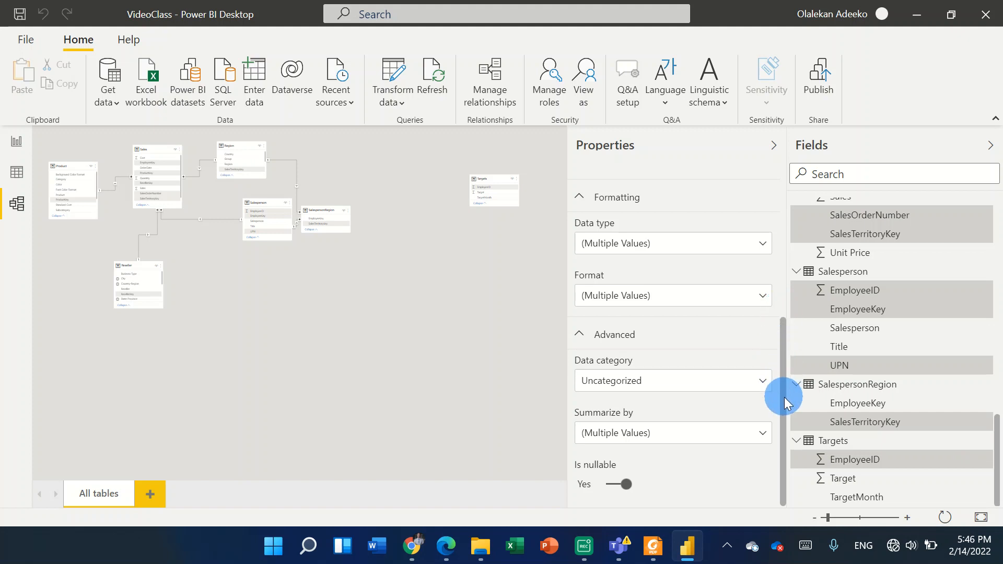
Set all the selected key and ID columns to hidden
{"action": "left_click_drag", "start_coordinate": [783, 396], "coordinate": [788, 314]}
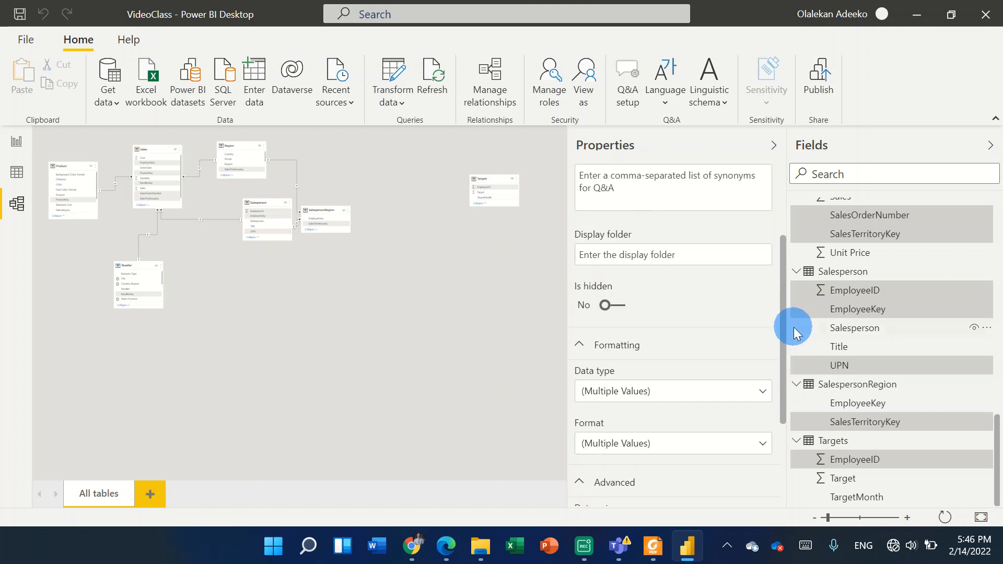
{"action": "left_click", "coordinate": [626, 310]}
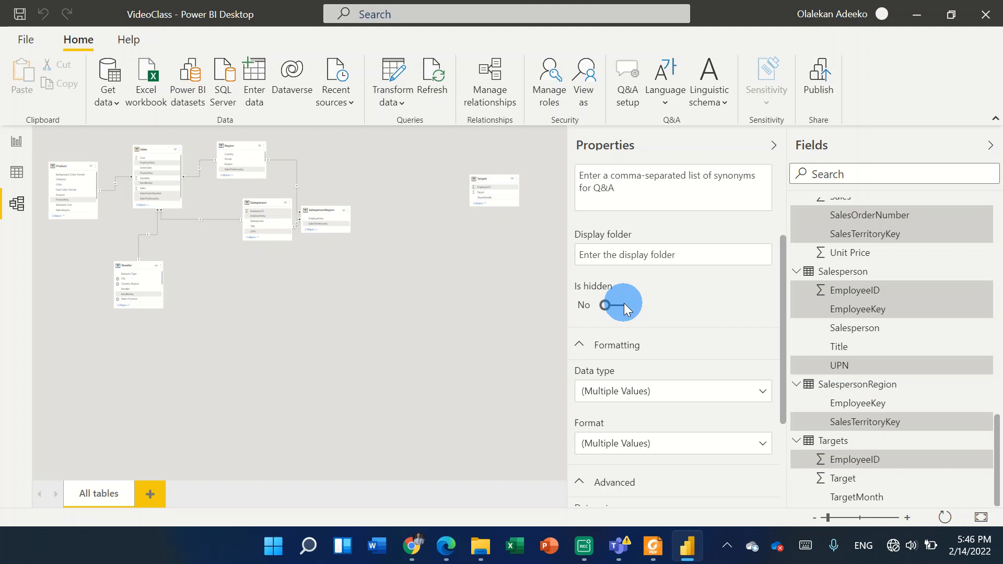
{"action": "left_click", "coordinate": [624, 304]}
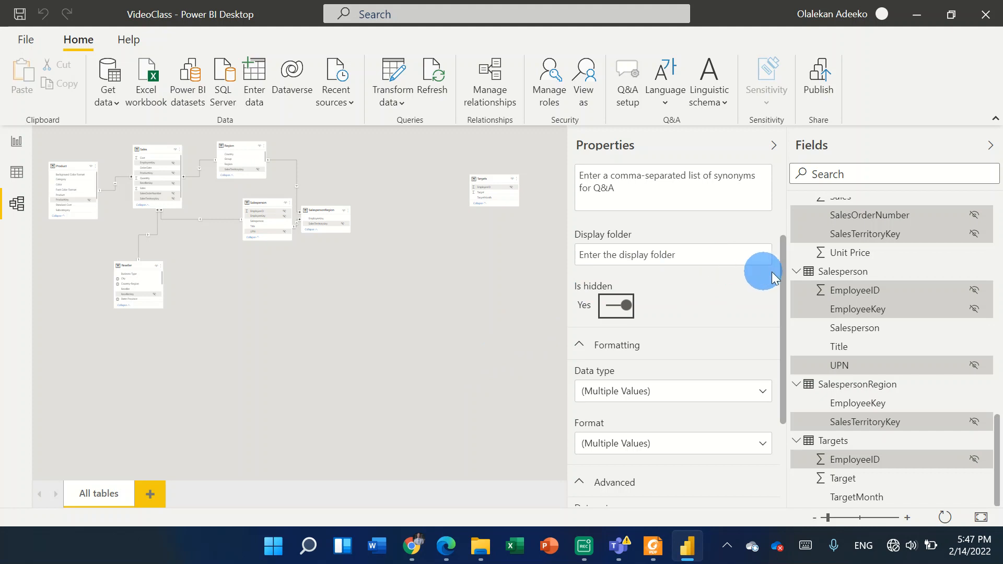
{"action": "left_click_drag", "start_coordinate": [783, 274], "coordinate": [785, 221]}
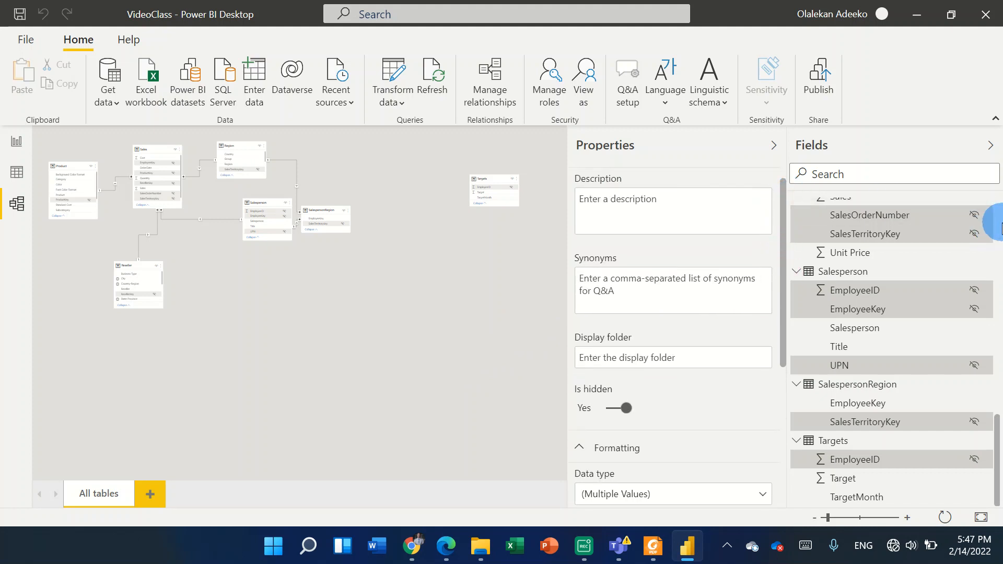
{"action": "left_click_drag", "start_coordinate": [998, 425], "coordinate": [999, 207]}
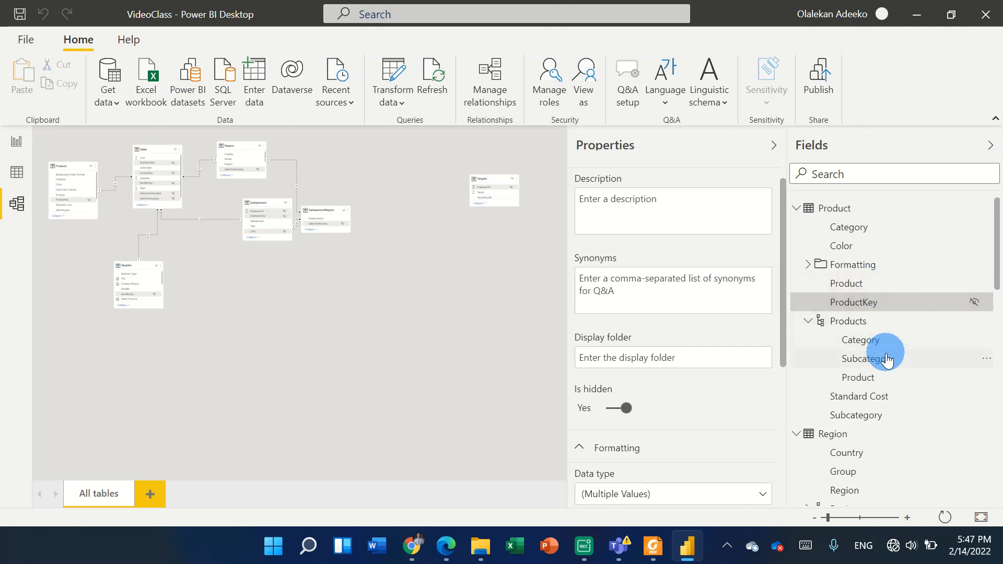
{"action": "left_click", "coordinate": [873, 396], "text": "ctrl"}
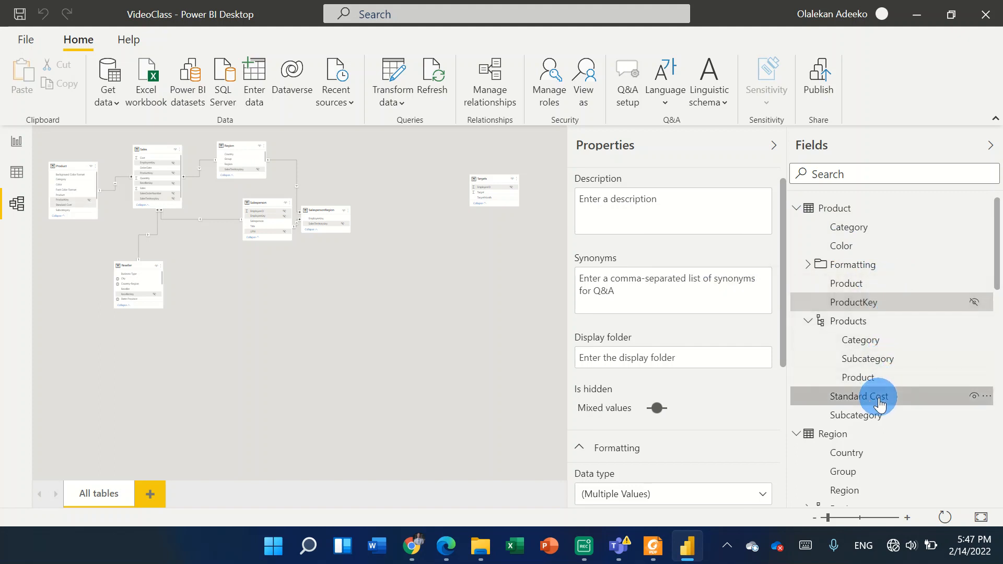
{"action": "left_click_drag", "start_coordinate": [999, 285], "coordinate": [999, 437]}
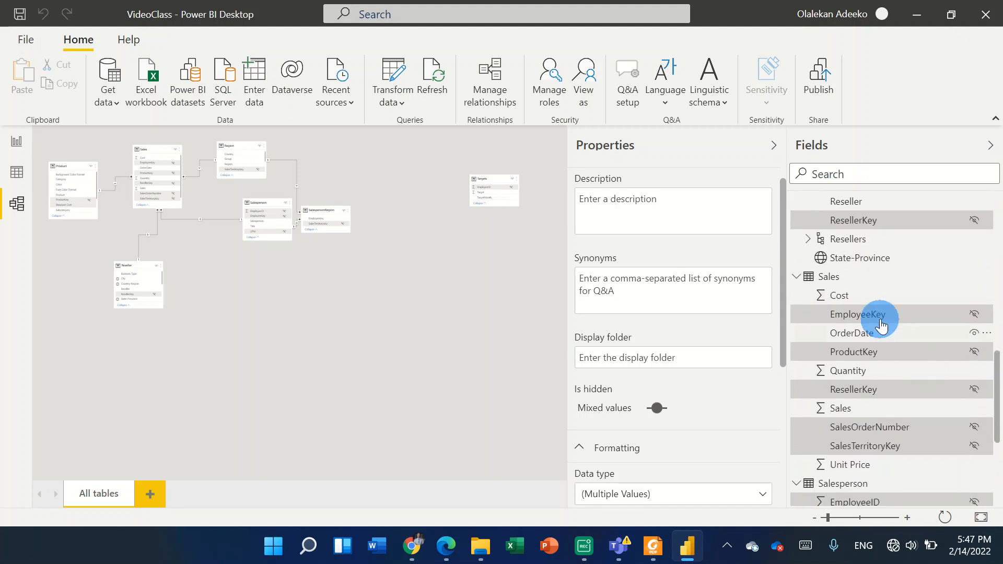
{"action": "left_click", "coordinate": [868, 300], "text": "ctrl"}
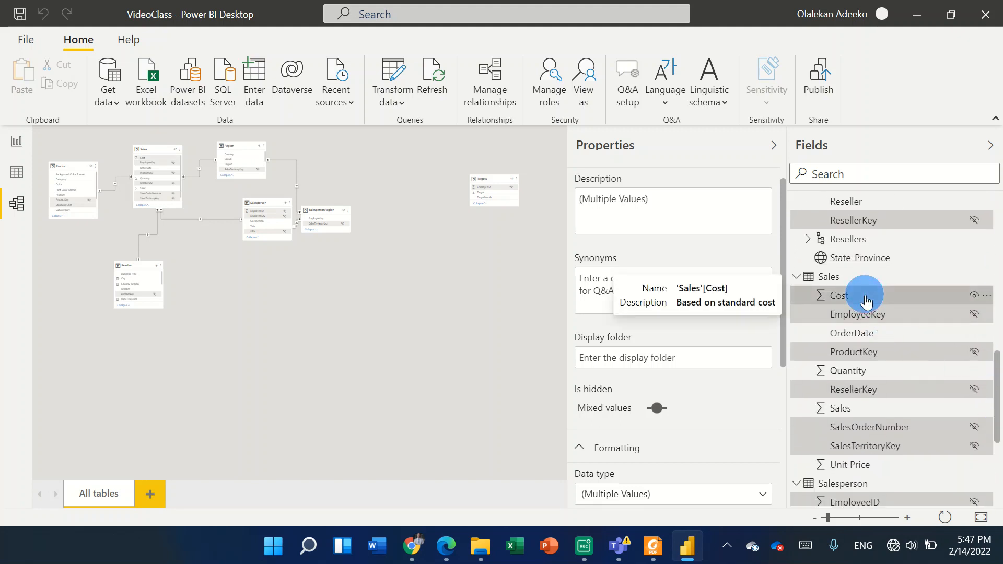
Select the Sales table's Cost and Sales columns together with the Product table's Standard Cost column
{"action": "left_click", "coordinate": [874, 300]}
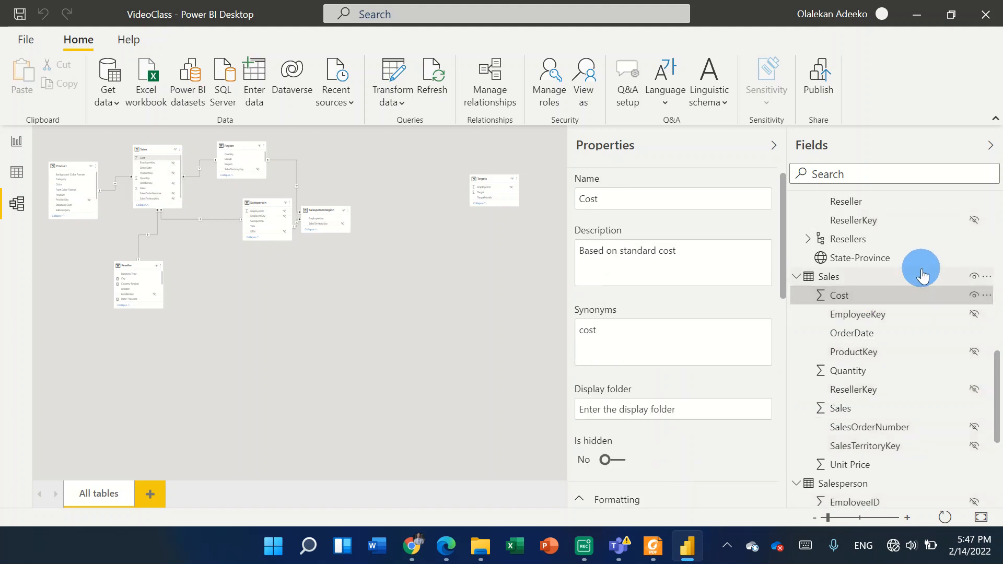
{"action": "left_click_drag", "start_coordinate": [999, 360], "coordinate": [996, 243]}
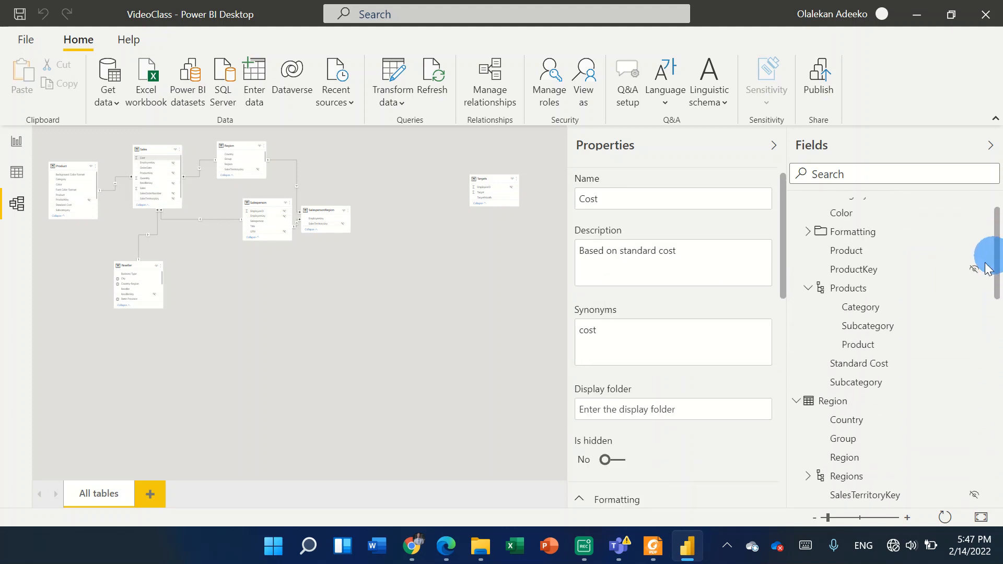
{"action": "left_click", "coordinate": [891, 366], "text": "ctrl"}
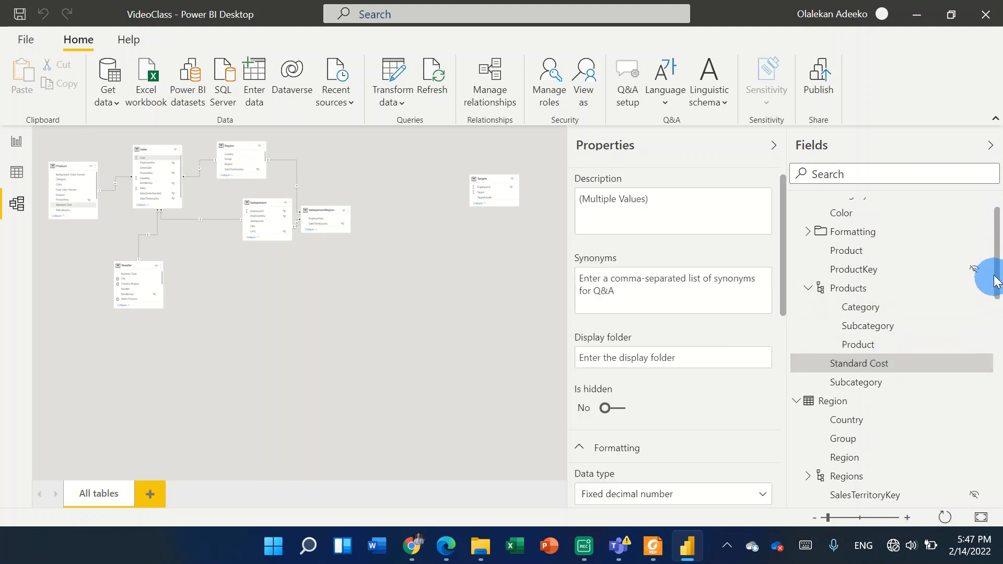
{"action": "left_click_drag", "start_coordinate": [999, 270], "coordinate": [1000, 442]}
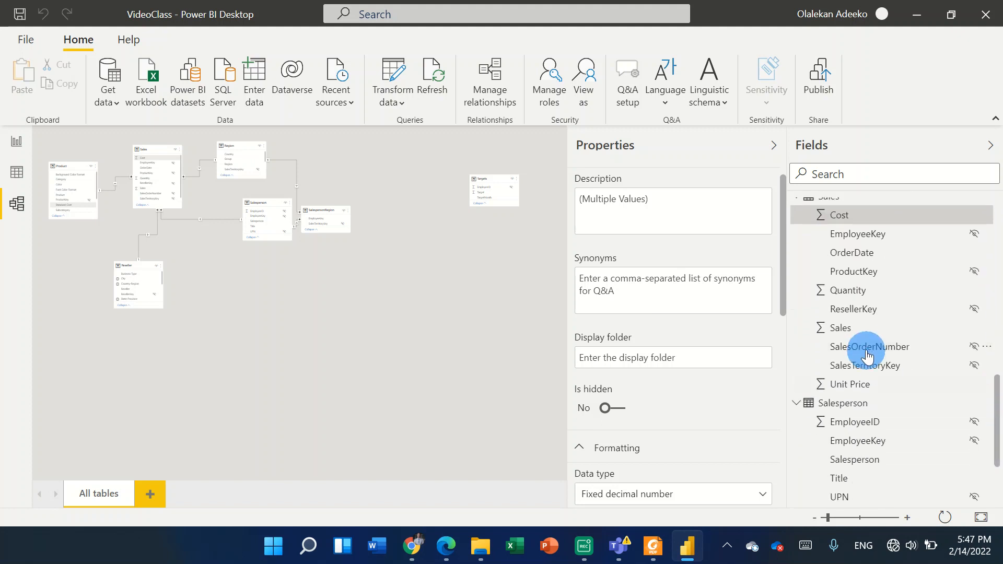
{"action": "left_click", "coordinate": [861, 335], "text": "ctrl"}
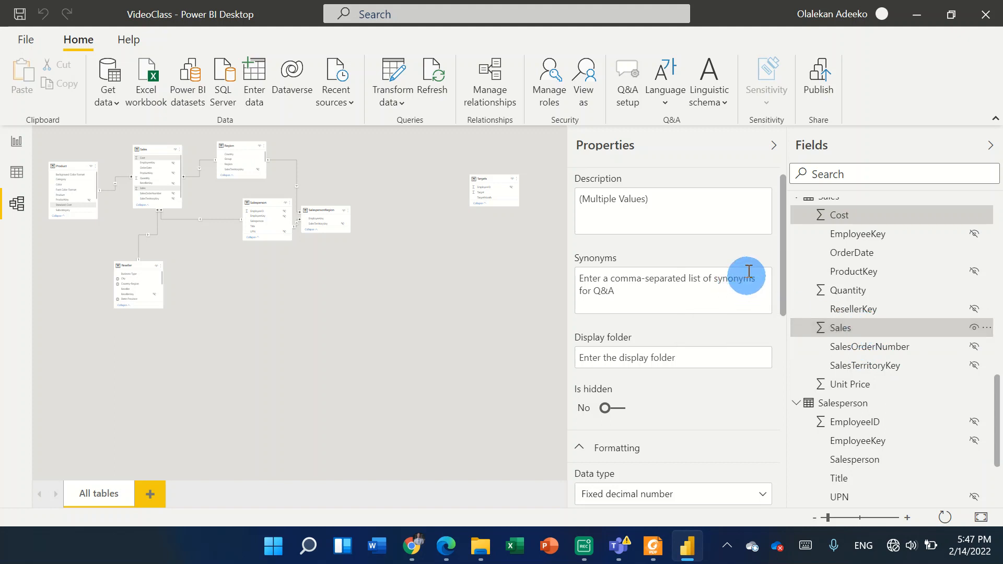
Set the decimal places of the selected cost and sales columns to 0 and clear the selection
{"action": "left_click_drag", "start_coordinate": [784, 304], "coordinate": [788, 398]}
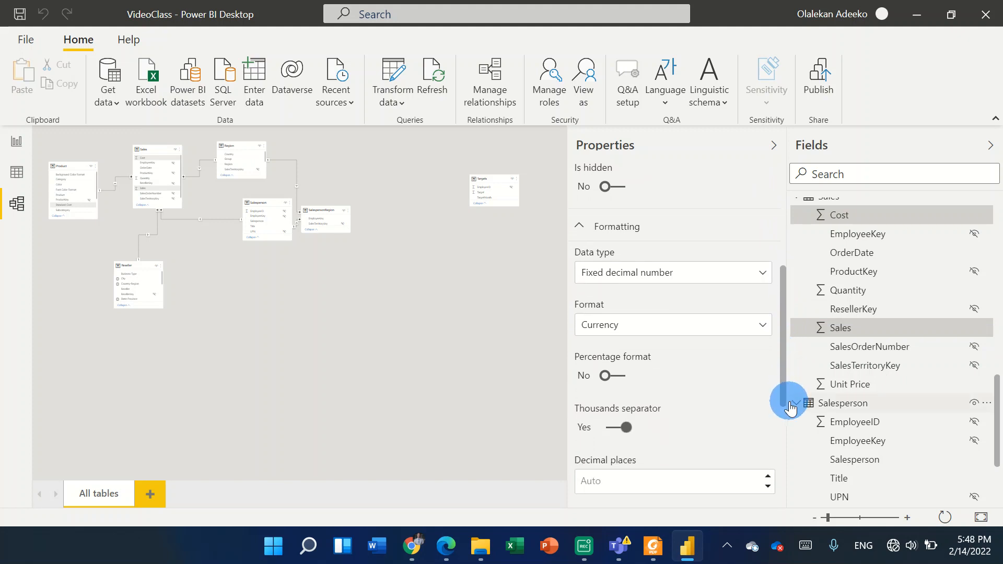
{"action": "left_click", "coordinate": [764, 276]}
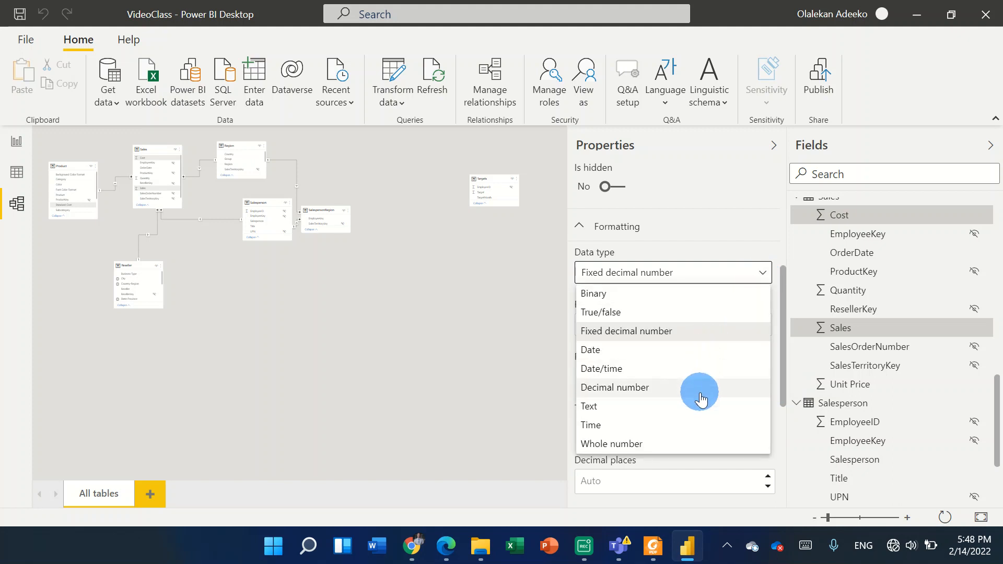
{"action": "left_click", "coordinate": [734, 234]}
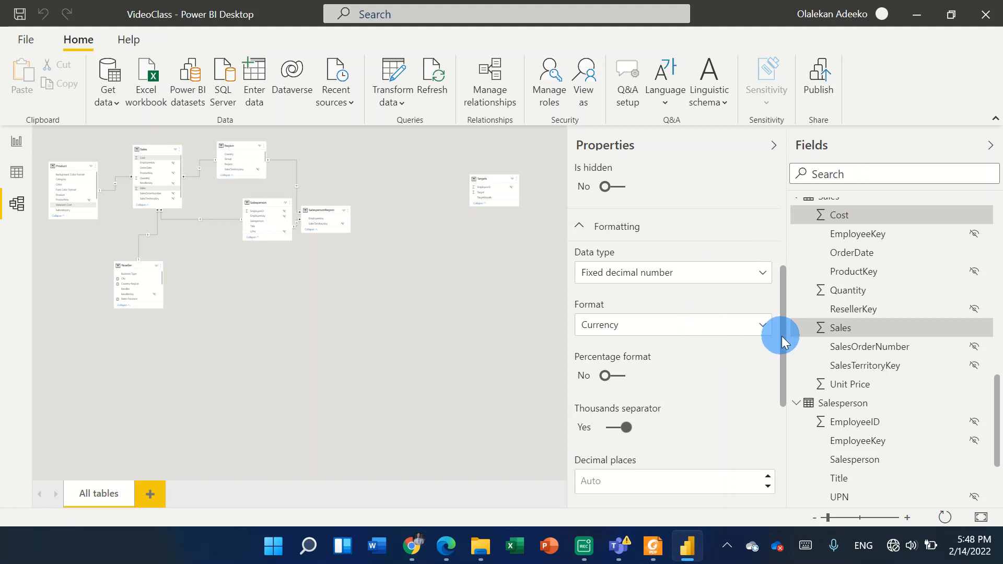
{"action": "left_click_drag", "start_coordinate": [782, 332], "coordinate": [786, 406]}
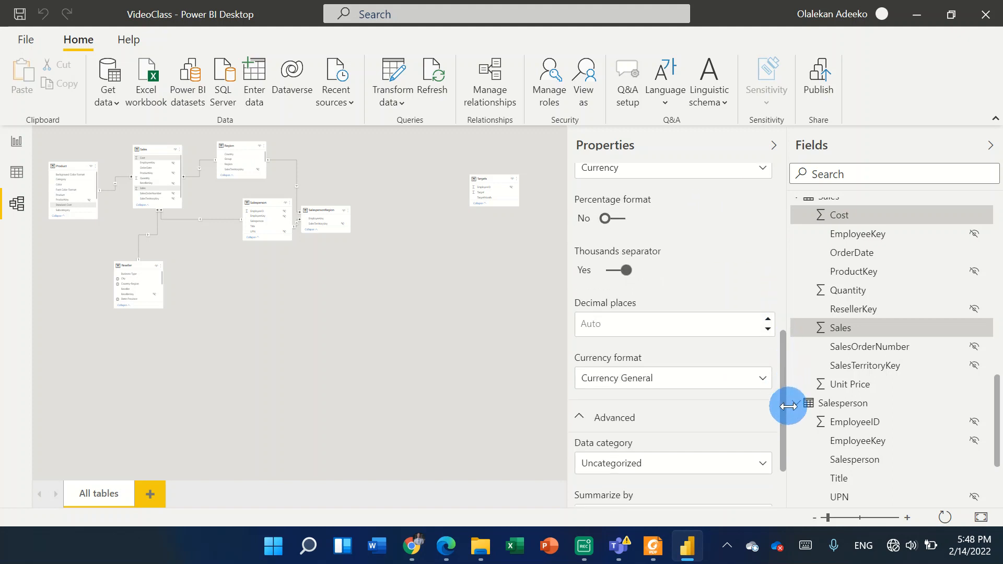
{"action": "left_click", "coordinate": [688, 324]}
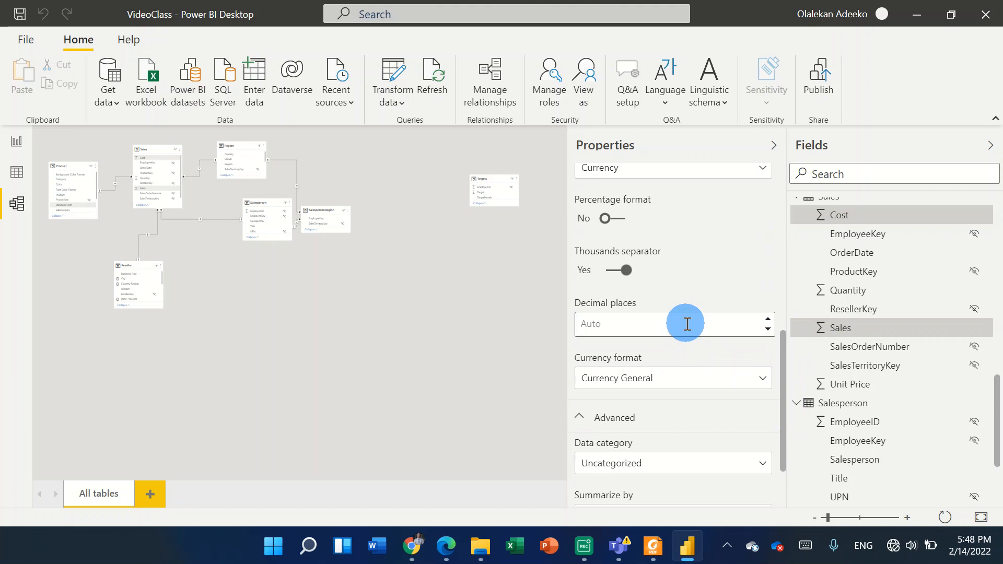
{"action": "left_click", "coordinate": [769, 318]}
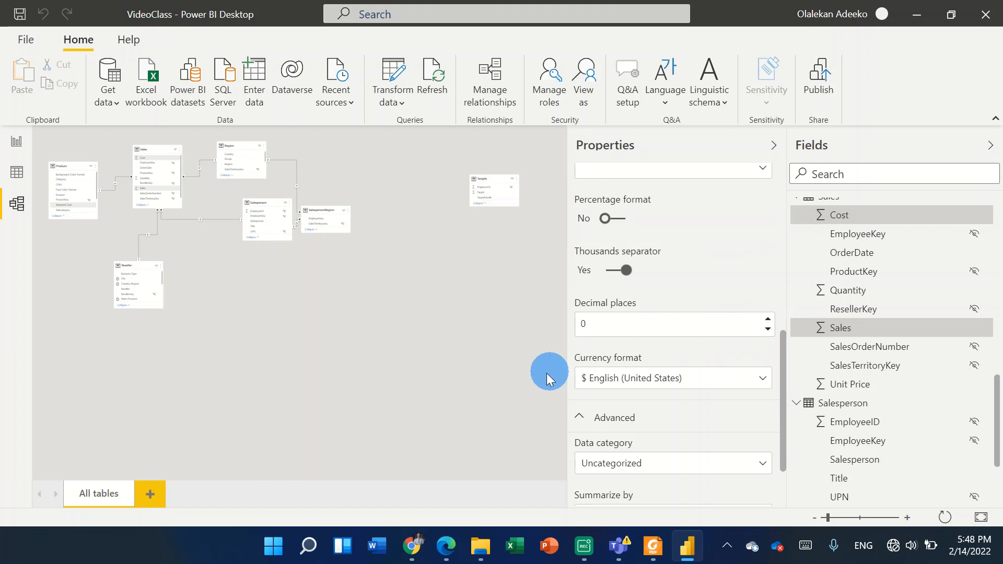
{"action": "left_click", "coordinate": [500, 384]}
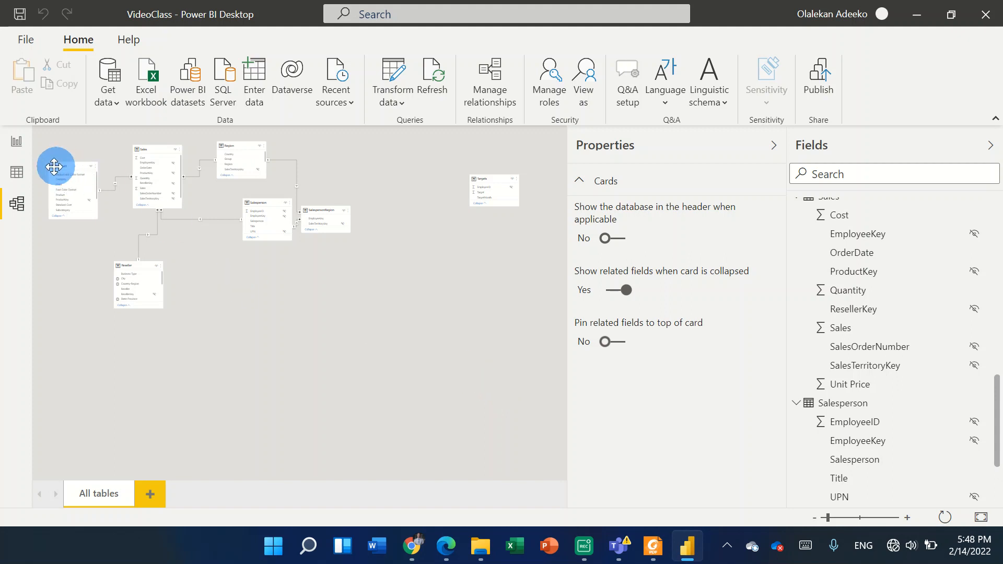
Switch to Report view and examine the fields offered by the Reseller, Salesperson, SalespersonRegion and Sales tables, including the Geography hierarchy
{"action": "left_click", "coordinate": [19, 142]}
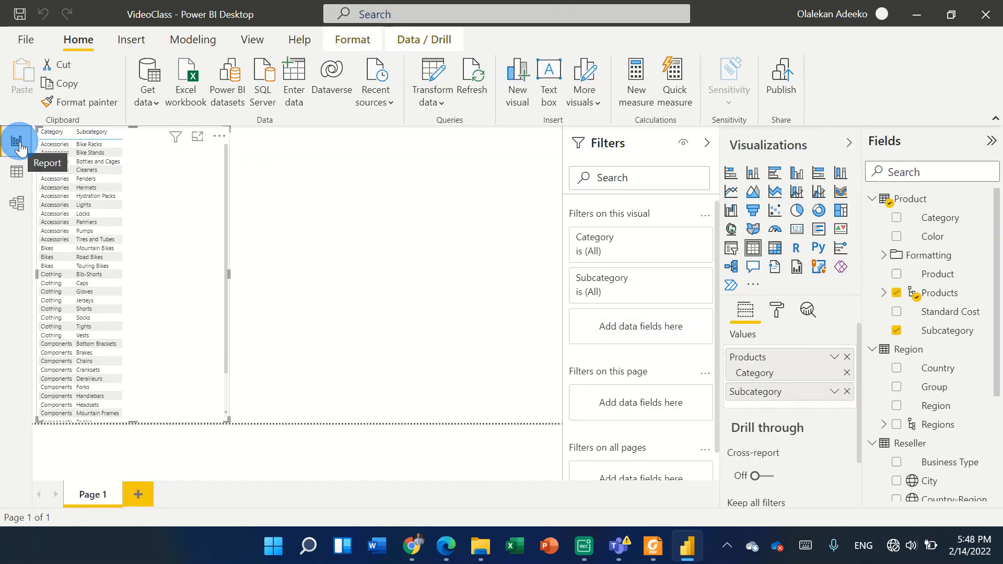
{"action": "left_click", "coordinate": [872, 207]}
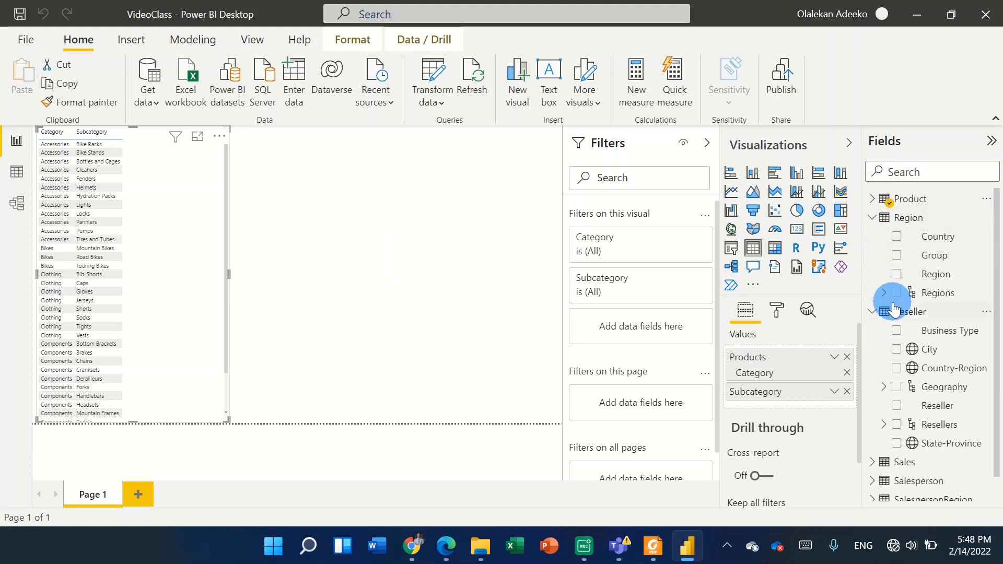
{"action": "left_click", "coordinate": [883, 388]}
{"action": "left_click", "coordinate": [883, 388]}
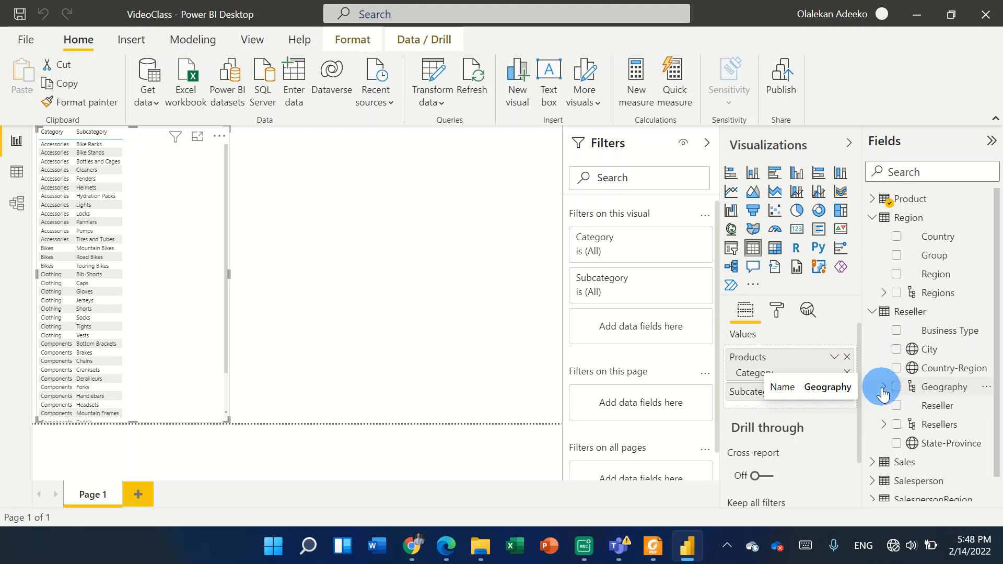
{"action": "left_click", "coordinate": [883, 388]}
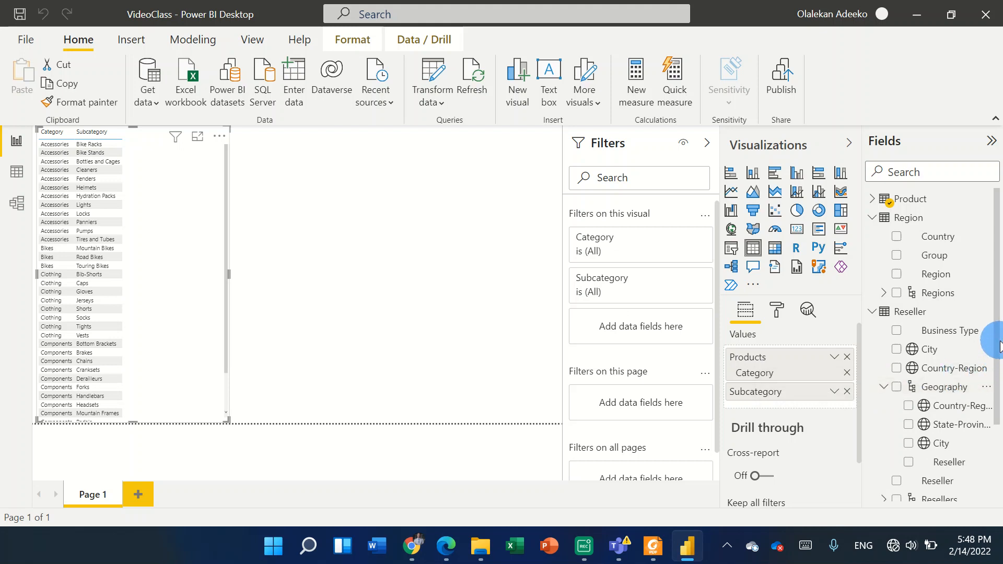
{"action": "left_click_drag", "start_coordinate": [1000, 347], "coordinate": [990, 418]}
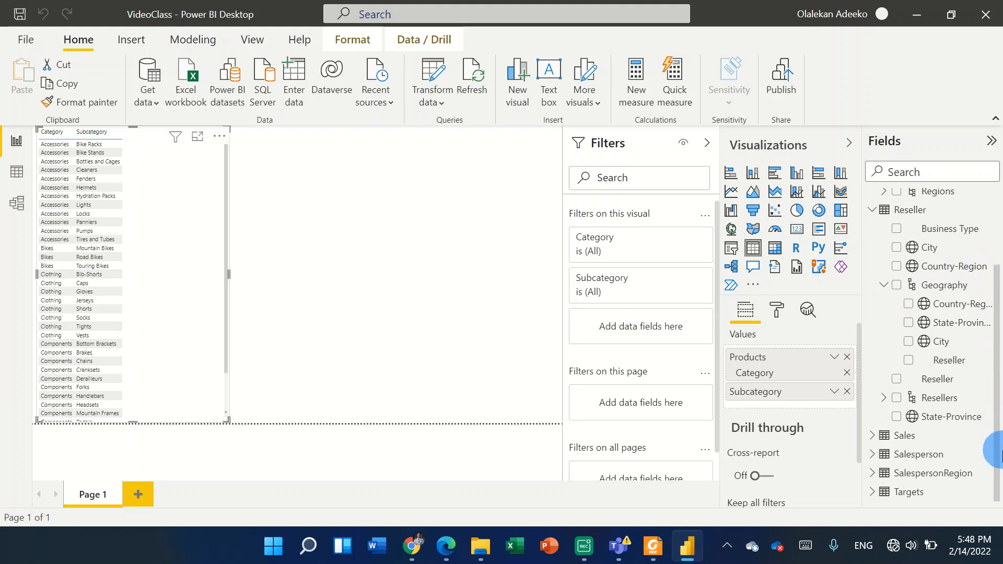
{"action": "left_click", "coordinate": [871, 456]}
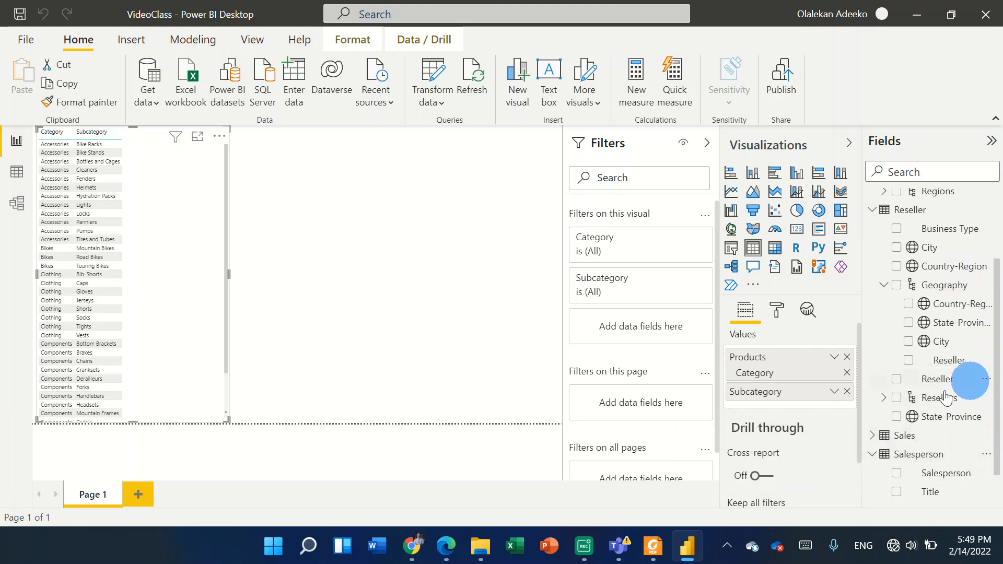
{"action": "left_click", "coordinate": [871, 454]}
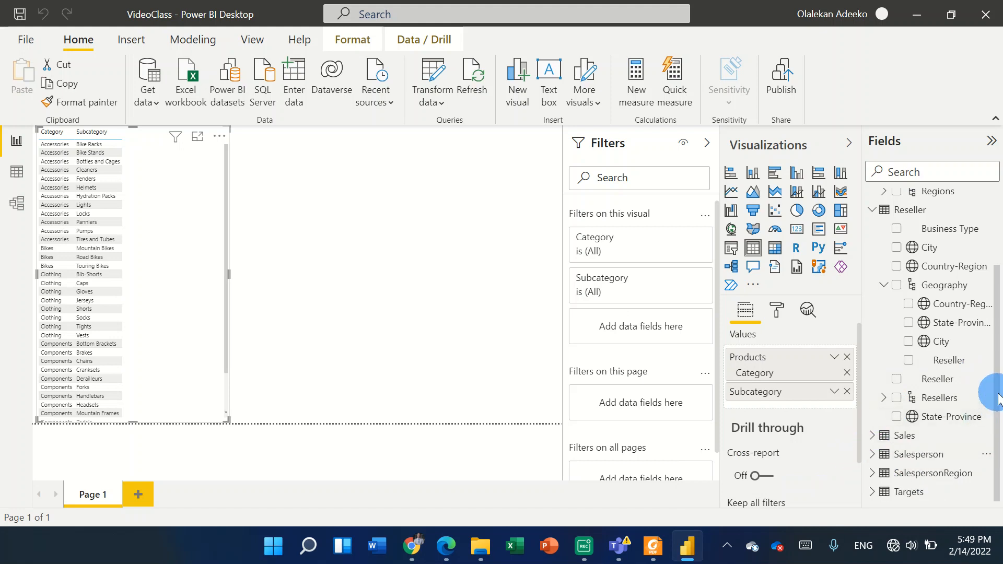
{"action": "left_click", "coordinate": [872, 474]}
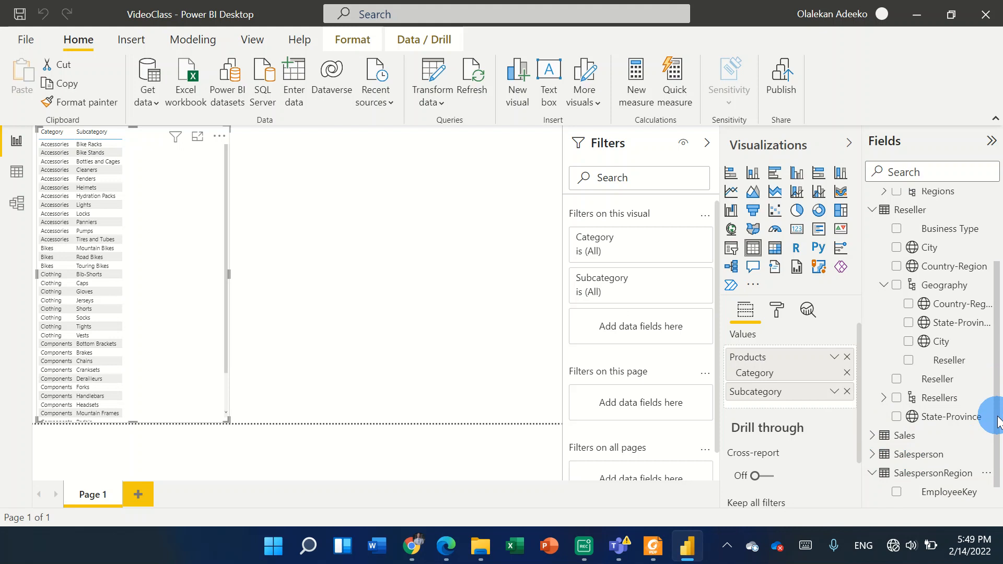
{"action": "left_click_drag", "start_coordinate": [998, 417], "coordinate": [1002, 461]}
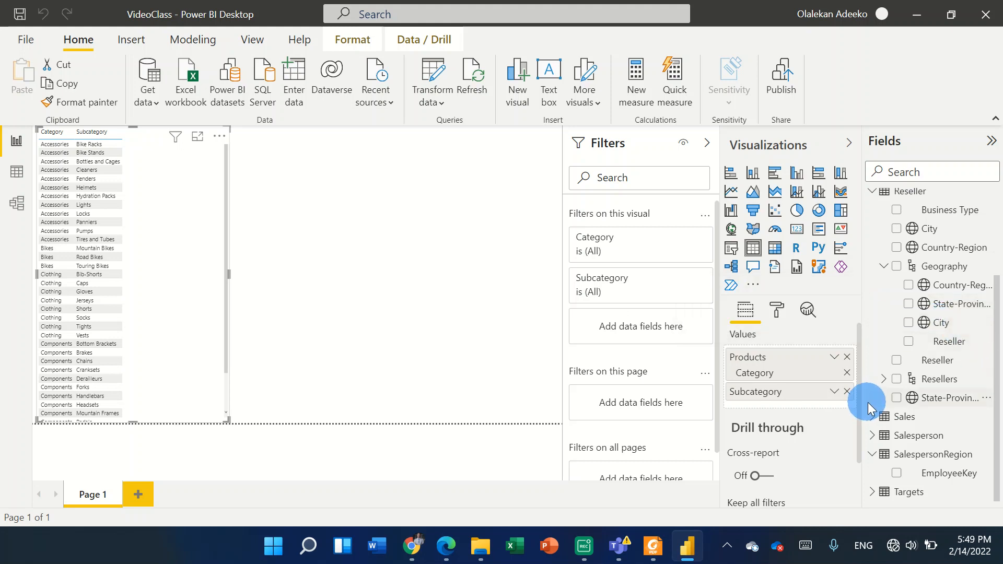
{"action": "left_click", "coordinate": [873, 417]}
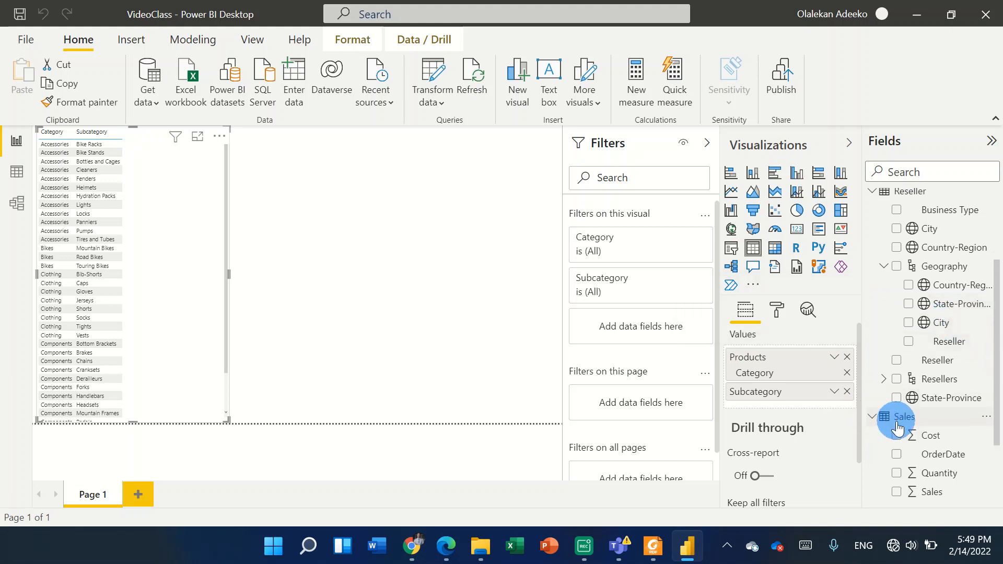
{"action": "left_click", "coordinate": [944, 454]}
{"action": "left_click_drag", "start_coordinate": [998, 403], "coordinate": [998, 337]}
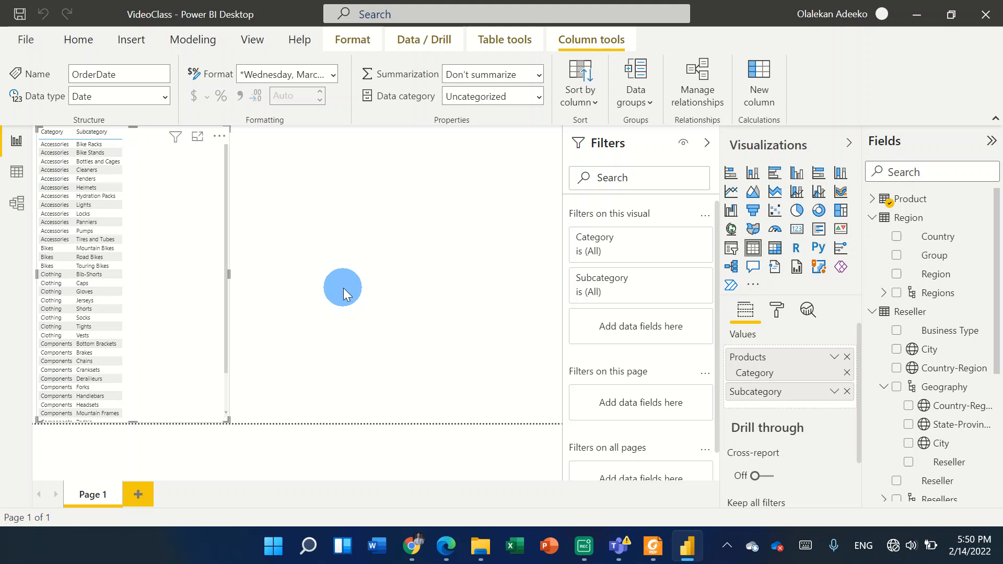
Create a Subtraction quick measure with Sum of Sales as base value and Sum of Cost as value to subtract
{"action": "key", "text": "F10"}
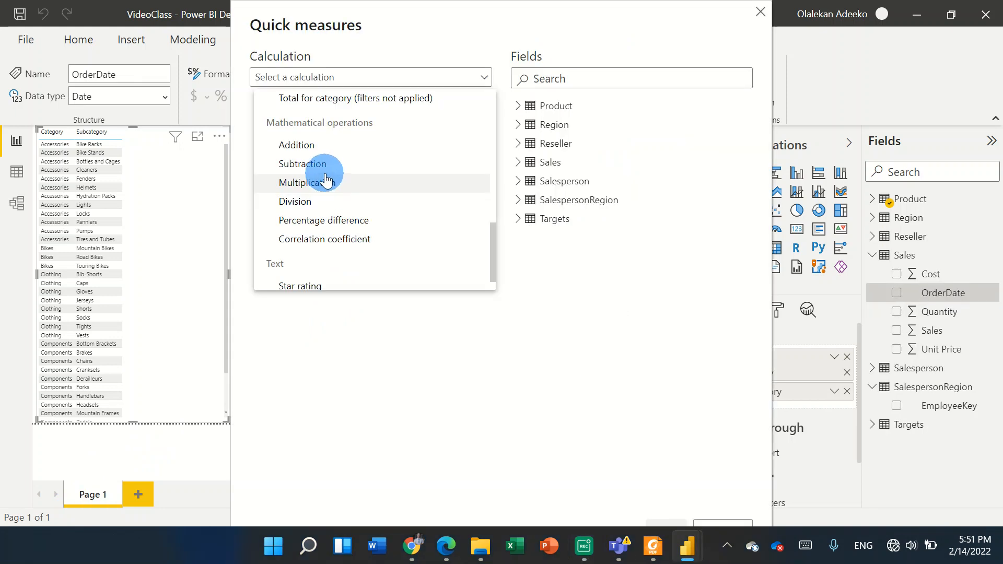
{"action": "left_click", "coordinate": [324, 166]}
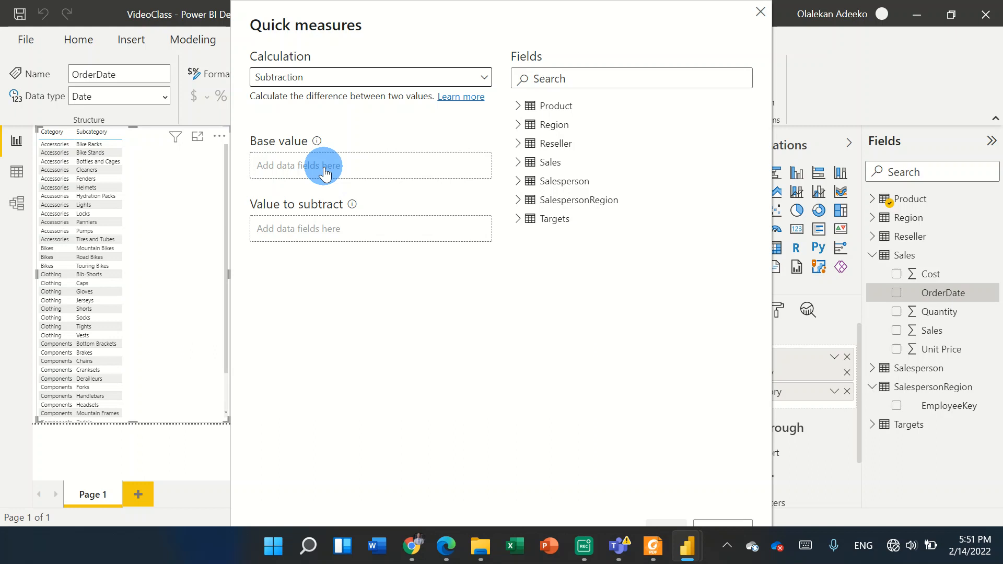
{"action": "left_click", "coordinate": [519, 162]}
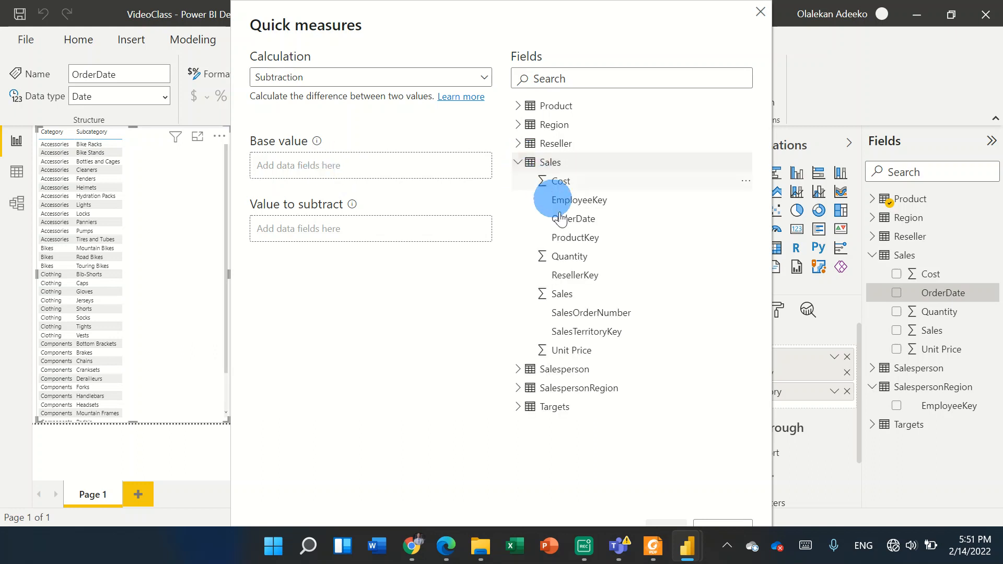
{"action": "left_click_drag", "start_coordinate": [559, 292], "coordinate": [316, 164]}
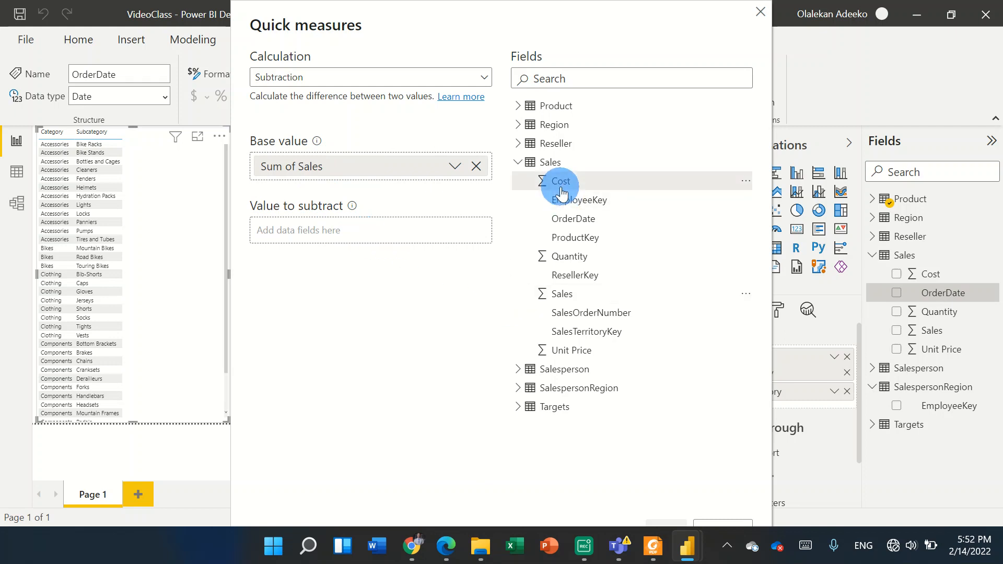
{"action": "left_click_drag", "start_coordinate": [562, 191], "coordinate": [302, 230]}
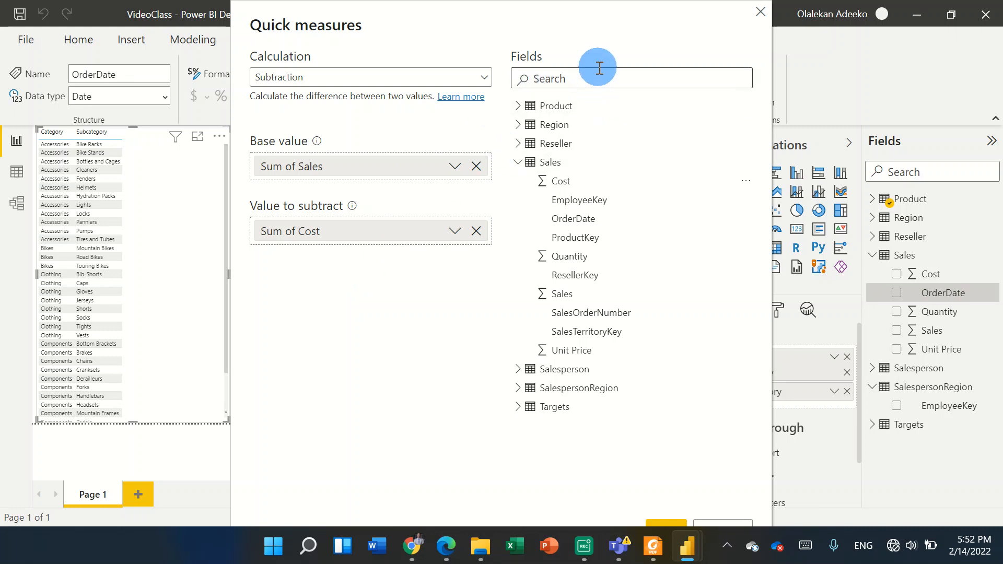
{"action": "left_click_drag", "start_coordinate": [593, 33], "coordinate": [592, 3]}
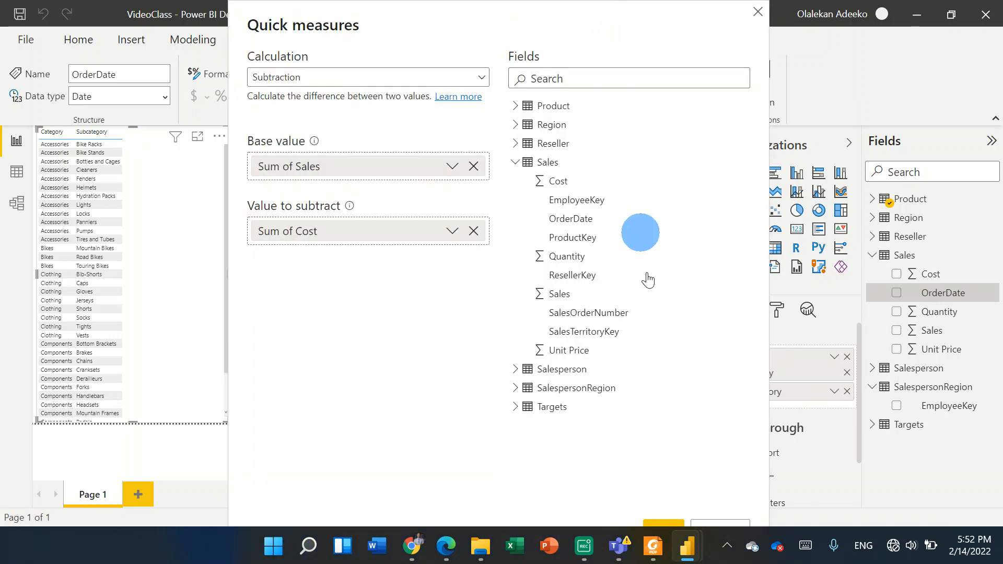
{"action": "left_click", "coordinate": [661, 525]}
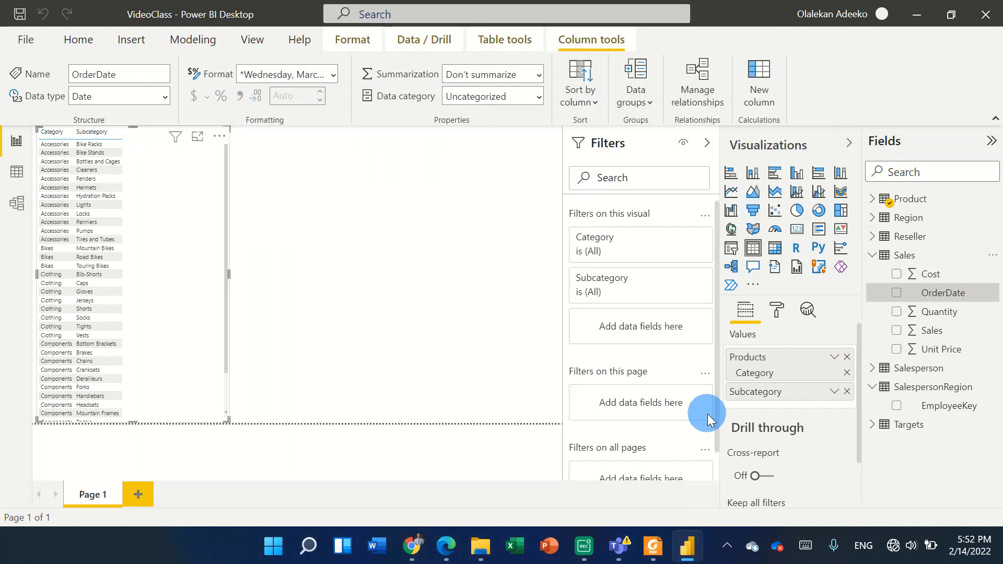
{"action": "left_click", "coordinate": [848, 363]}
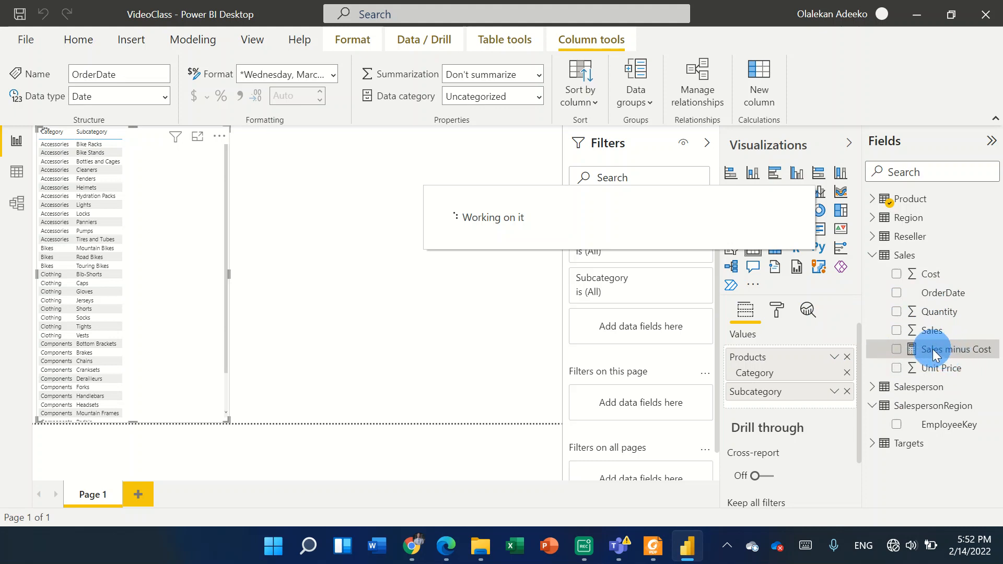
Rename the Sales minus Cost measure in the Sales table to Profit
{"action": "left_click", "coordinate": [952, 356]}
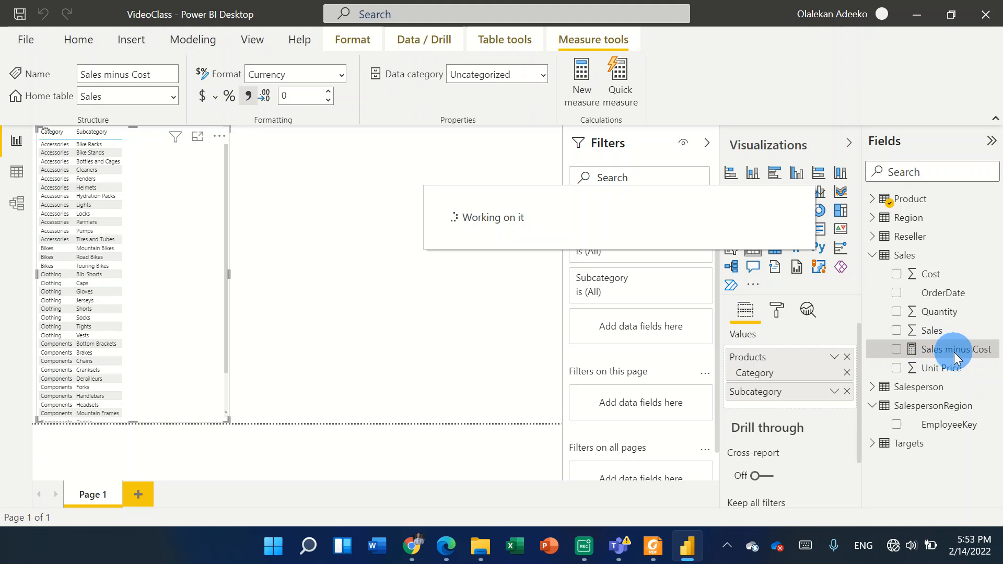
{"action": "right_click", "coordinate": [955, 353]}
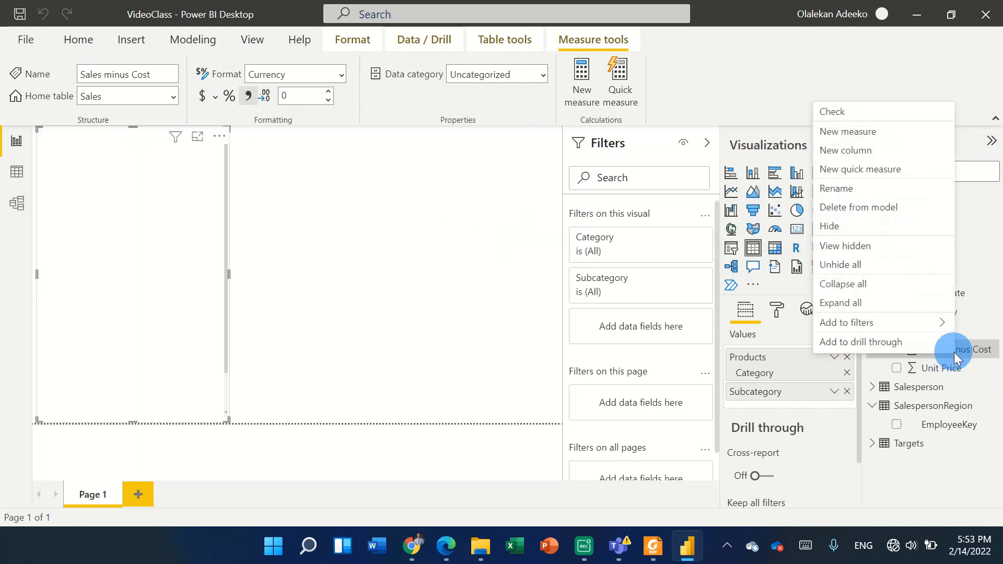
{"action": "left_click", "coordinate": [851, 187]}
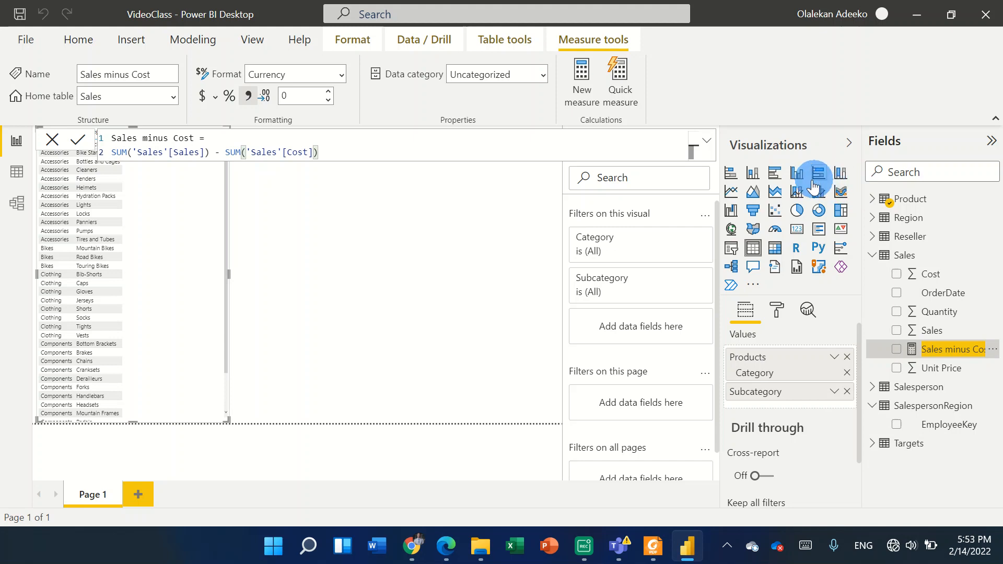
{"action": "left_click", "coordinate": [193, 139]}
{"action": "key", "text": "BackSpace"}
{"action": "key", "text": "BackSpace"}
{"action": "key", "text": "BackSpace"}
{"action": "key", "text": "BackSpace"}
{"action": "key", "text": "BackSpace"}
{"action": "key", "text": "BackSpace"}
{"action": "key", "text": "BackSpace"}
{"action": "key", "text": "BackSpace"}
{"action": "key", "text": "BackSpace"}
{"action": "key", "text": "BackSpace"}
{"action": "key", "text": "BackSpace"}
{"action": "key", "text": "BackSpace"}
{"action": "key", "text": "BackSpace"}
{"action": "key", "text": "BackSpace"}
{"action": "key", "text": "BackSpace"}
{"action": "type", "text": "Profit"}
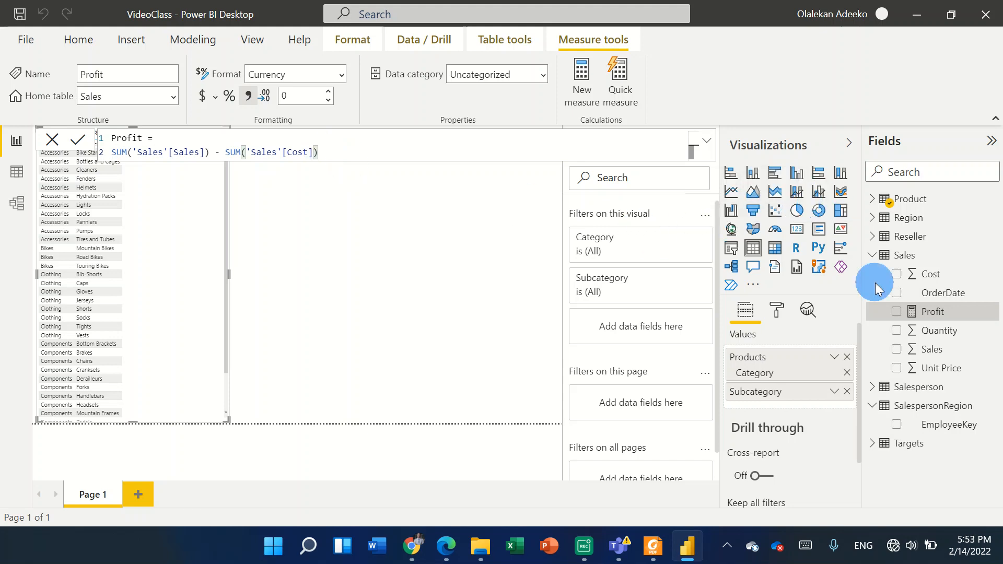
Create a Division quick measure in the Sales table with Profit as numerator and Sum of Sales as denominator
{"action": "right_click", "coordinate": [902, 255]}
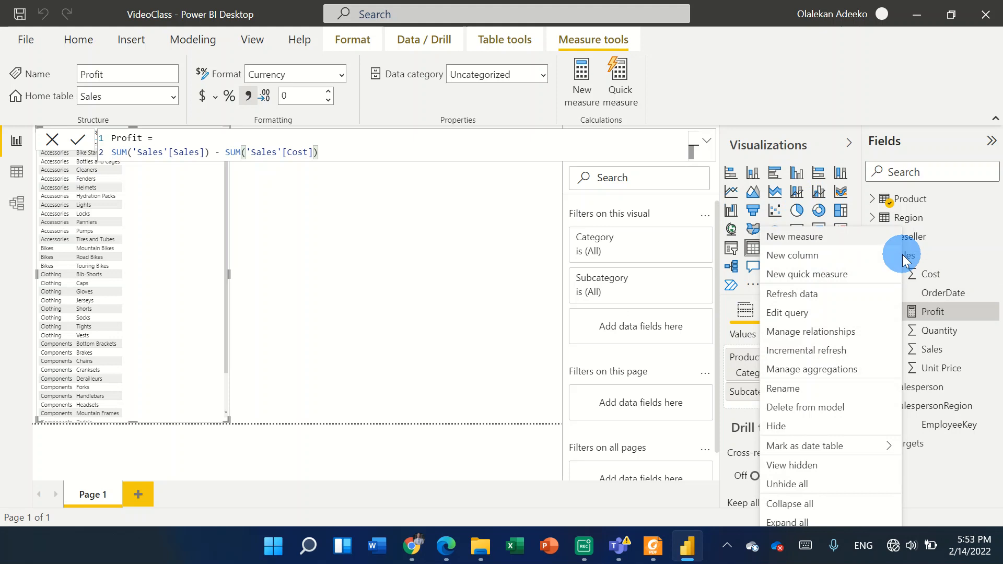
{"action": "left_click", "coordinate": [818, 274]}
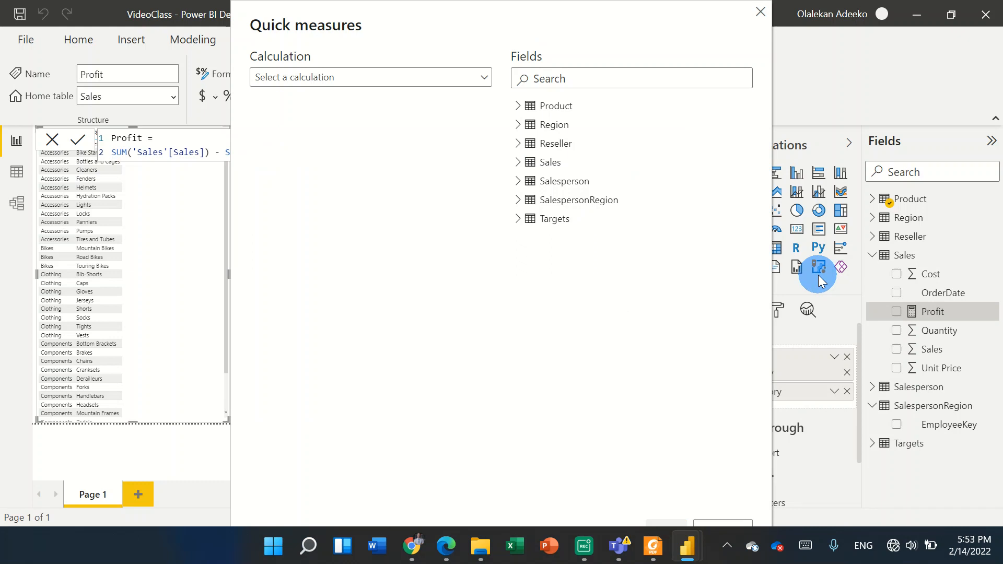
{"action": "left_click", "coordinate": [485, 80]}
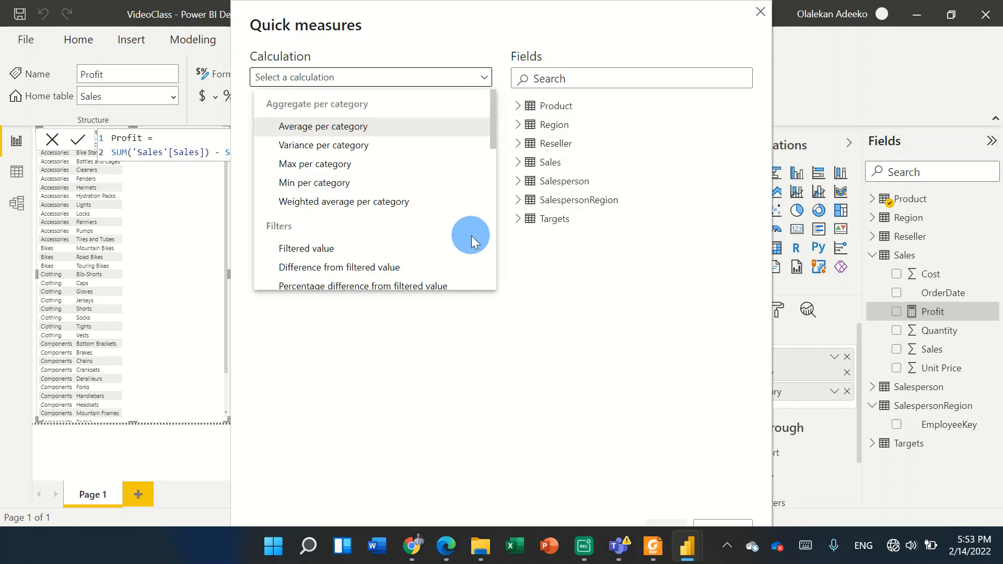
{"action": "left_click_drag", "start_coordinate": [491, 125], "coordinate": [493, 243]}
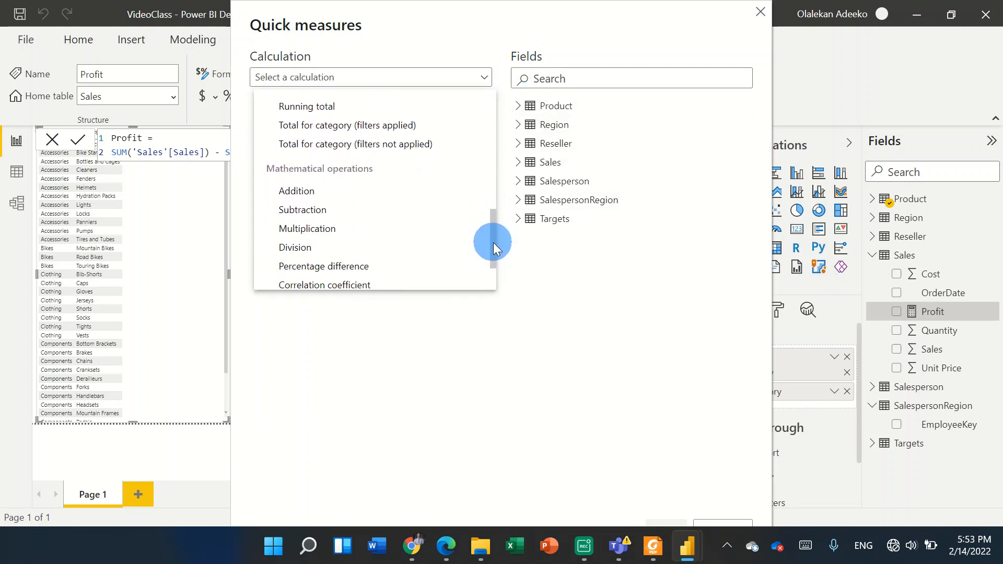
{"action": "left_click", "coordinate": [382, 251]}
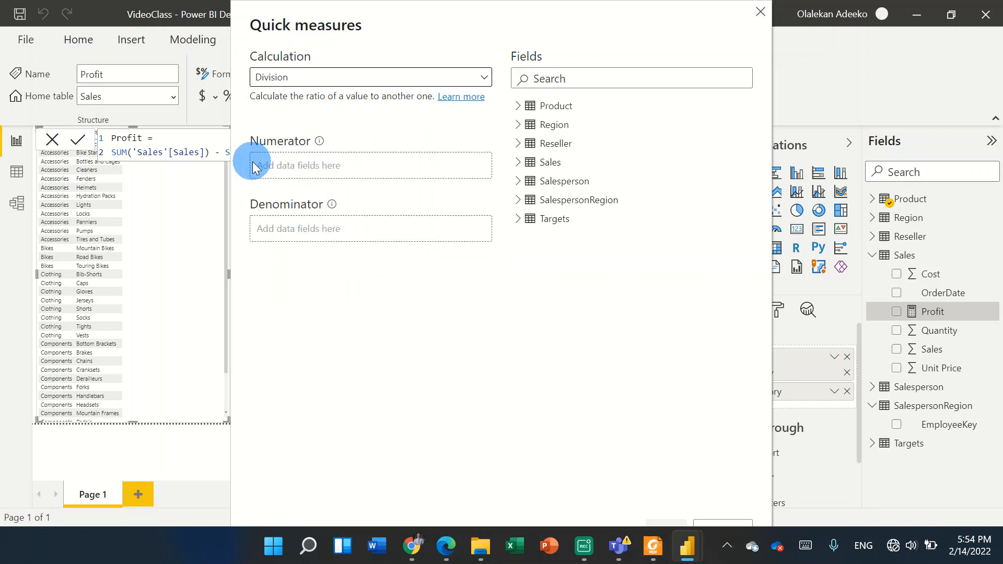
{"action": "left_click", "coordinate": [518, 163]}
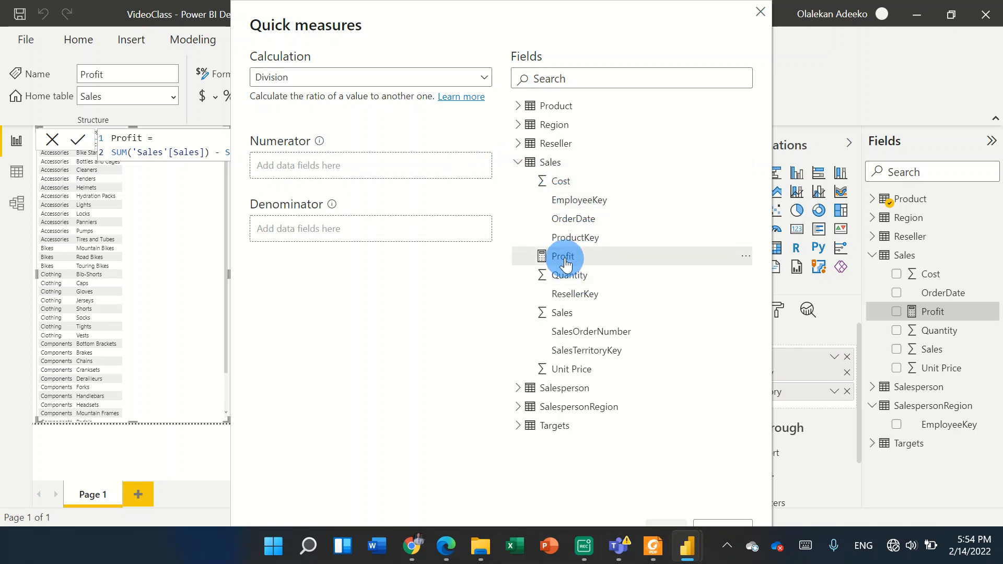
{"action": "left_click_drag", "start_coordinate": [565, 260], "coordinate": [335, 170]}
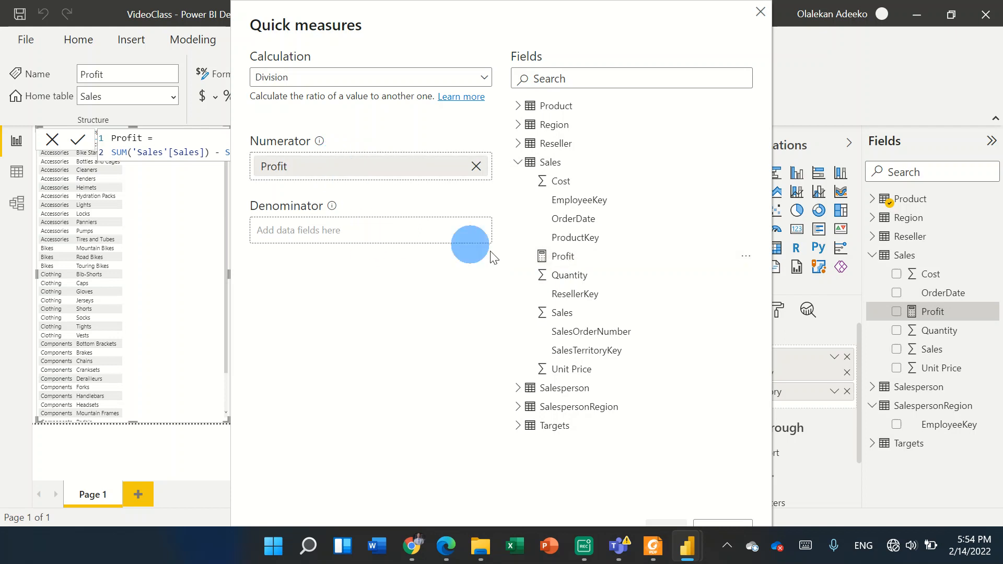
{"action": "left_click_drag", "start_coordinate": [570, 320], "coordinate": [302, 233]}
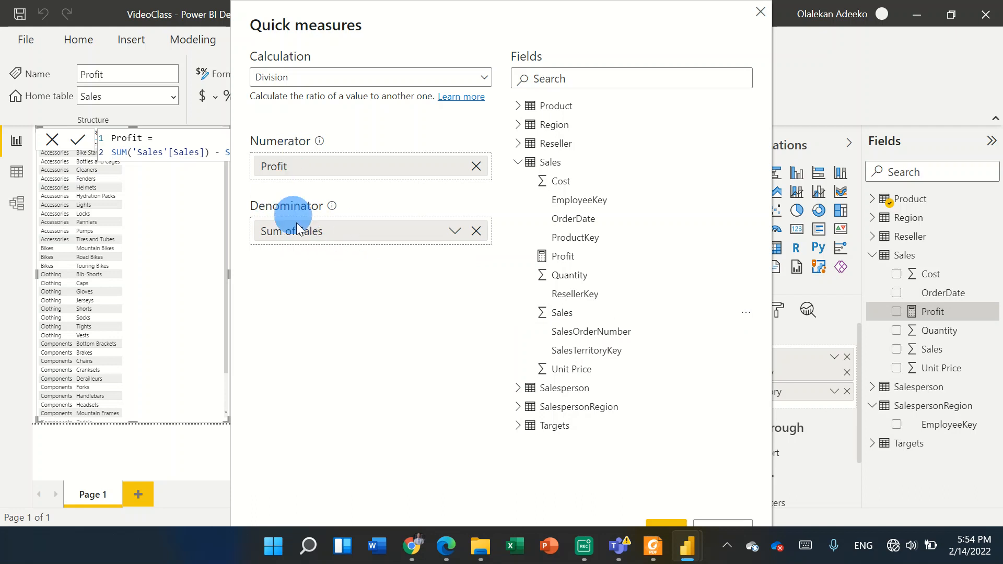
{"action": "left_click_drag", "start_coordinate": [495, 27], "coordinate": [491, 6]}
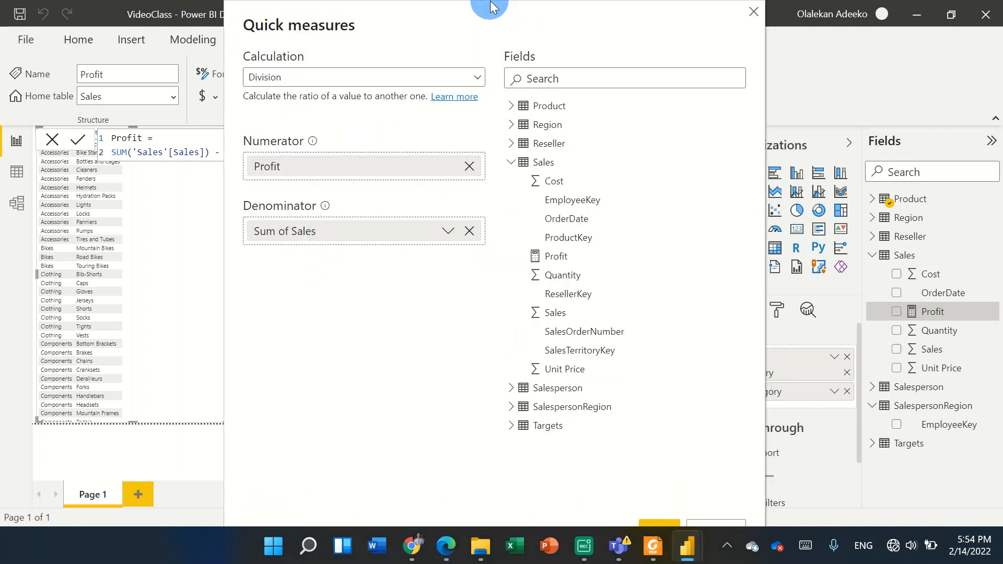
{"action": "left_click", "coordinate": [658, 522]}
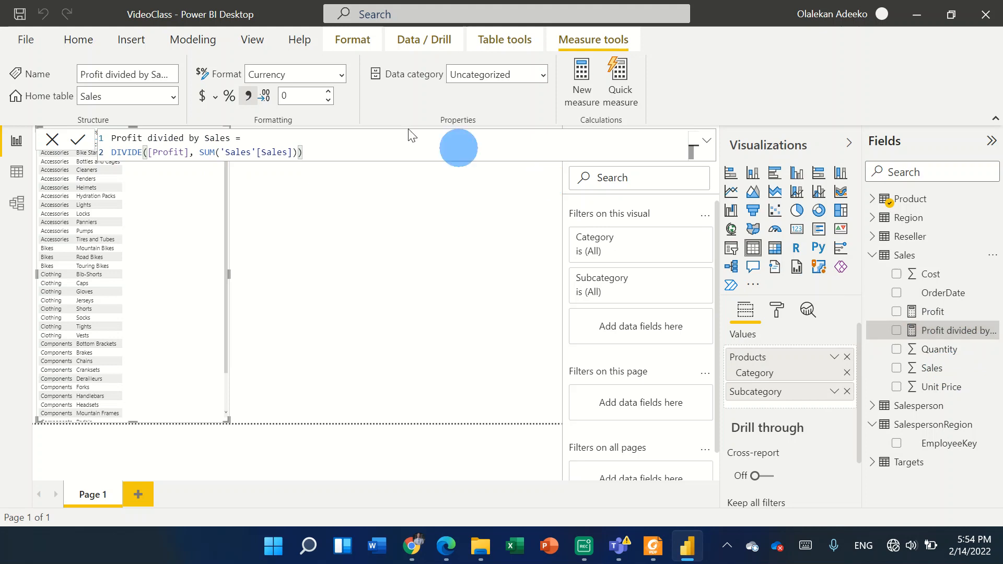
Try to rename the Profit divided by Sales measure to Profit Margin and format it as a percentage
{"action": "left_click", "coordinate": [168, 74]}
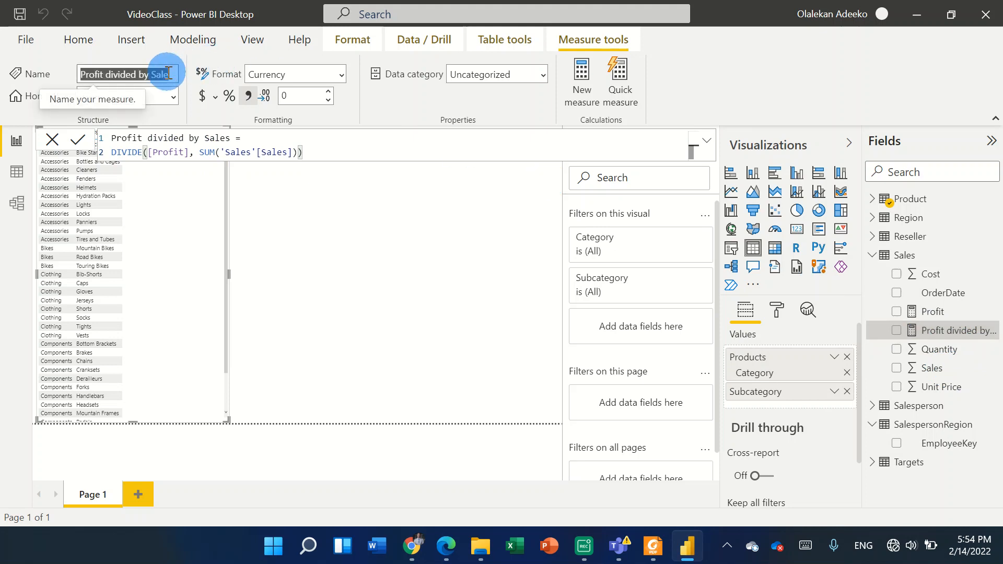
{"action": "type", "text": "Profit Margin"}
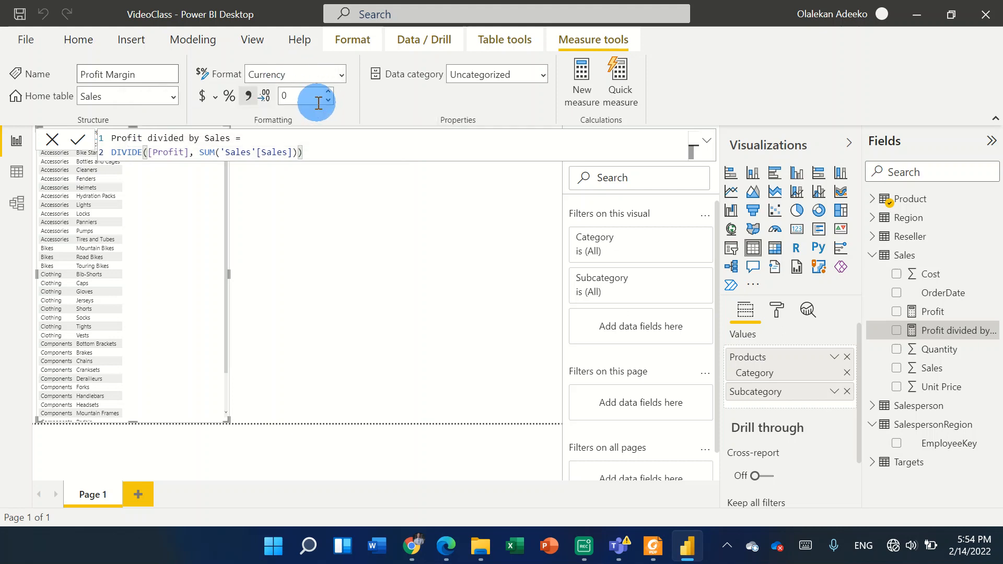
{"action": "left_click", "coordinate": [230, 100]}
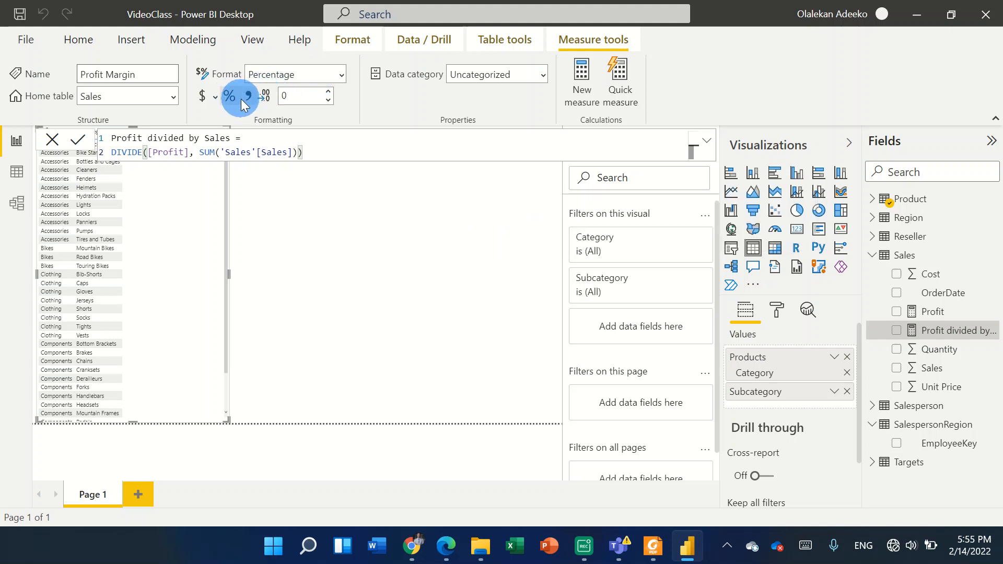
{"action": "left_click", "coordinate": [292, 98]}
{"action": "left_click", "coordinate": [330, 94]}
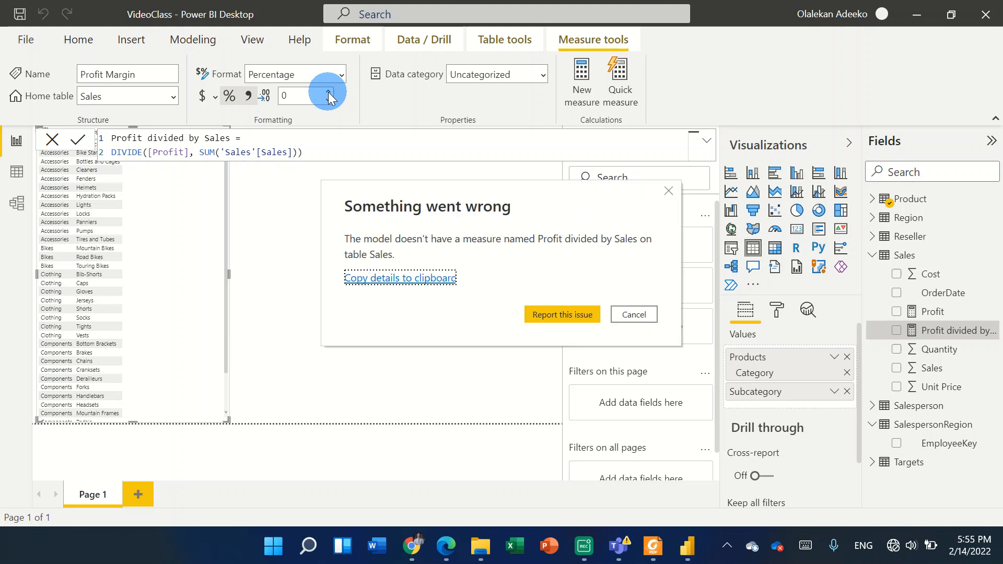
{"action": "left_click", "coordinate": [627, 313]}
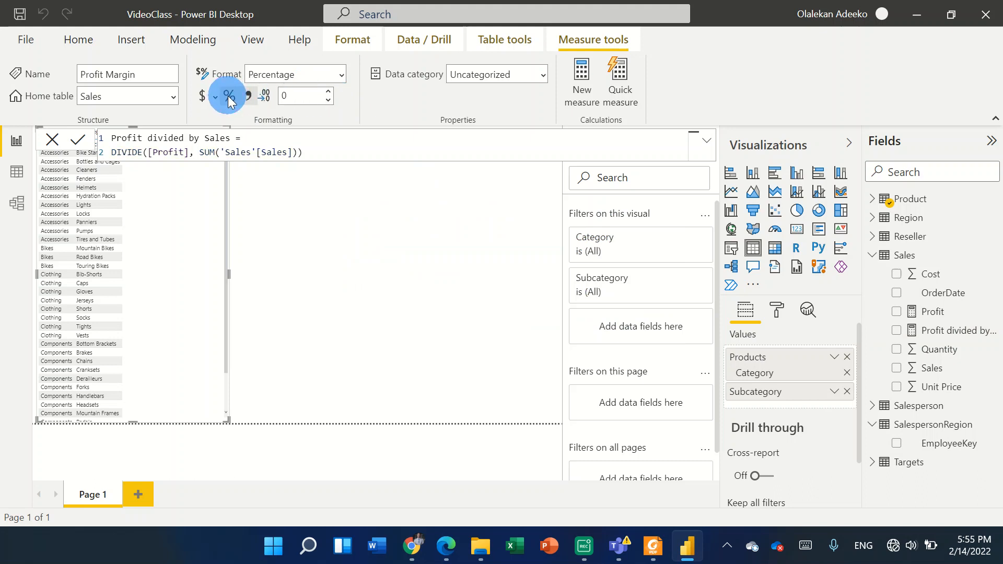
Format the Profit divided by Sales measure as a percentage with 2 decimal places and clear the selection
{"action": "left_click", "coordinate": [328, 92]}
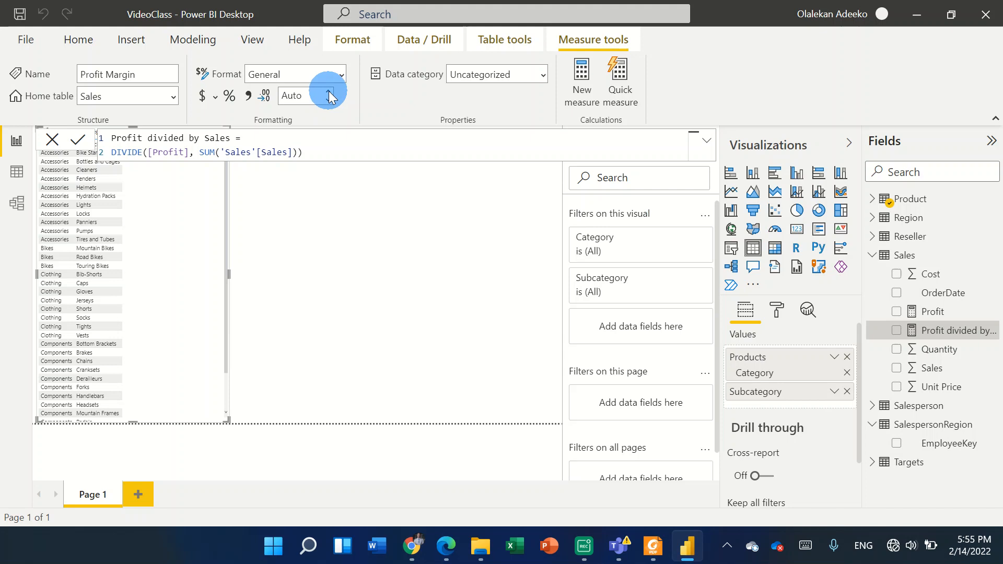
{"action": "left_click", "coordinate": [329, 94]}
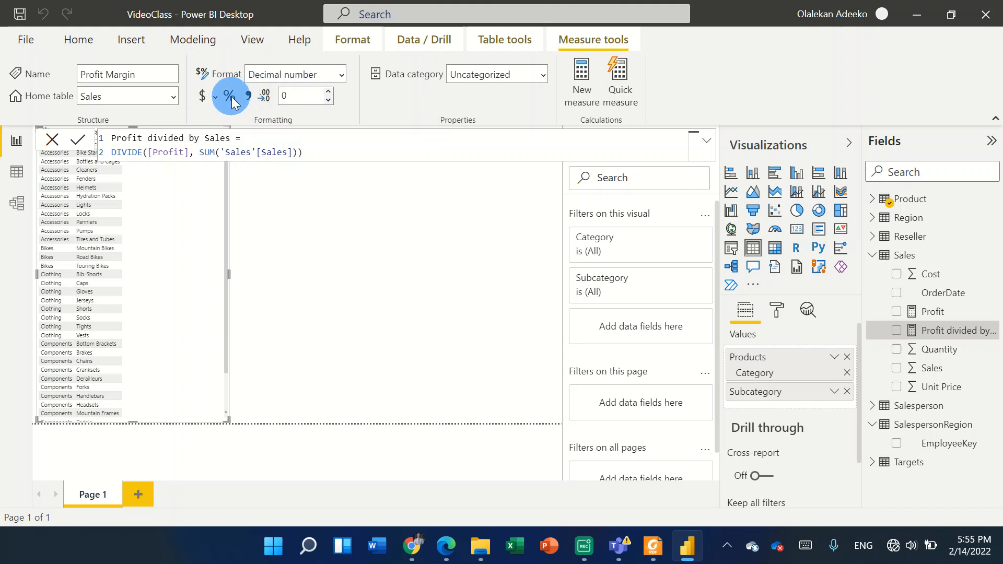
{"action": "left_click", "coordinate": [230, 96]}
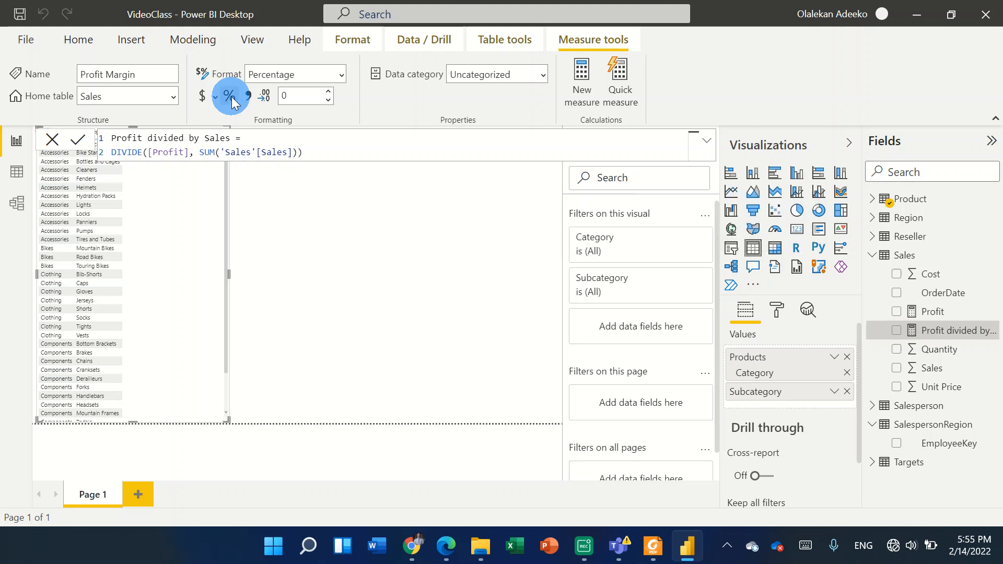
{"action": "left_click", "coordinate": [328, 92]}
{"action": "left_click", "coordinate": [328, 92]}
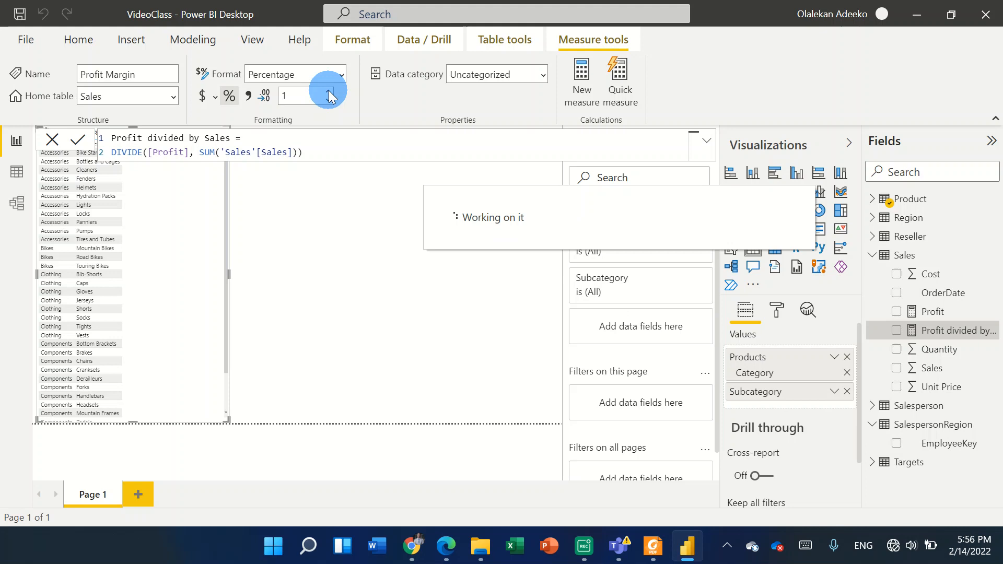
{"action": "left_click", "coordinate": [328, 92]}
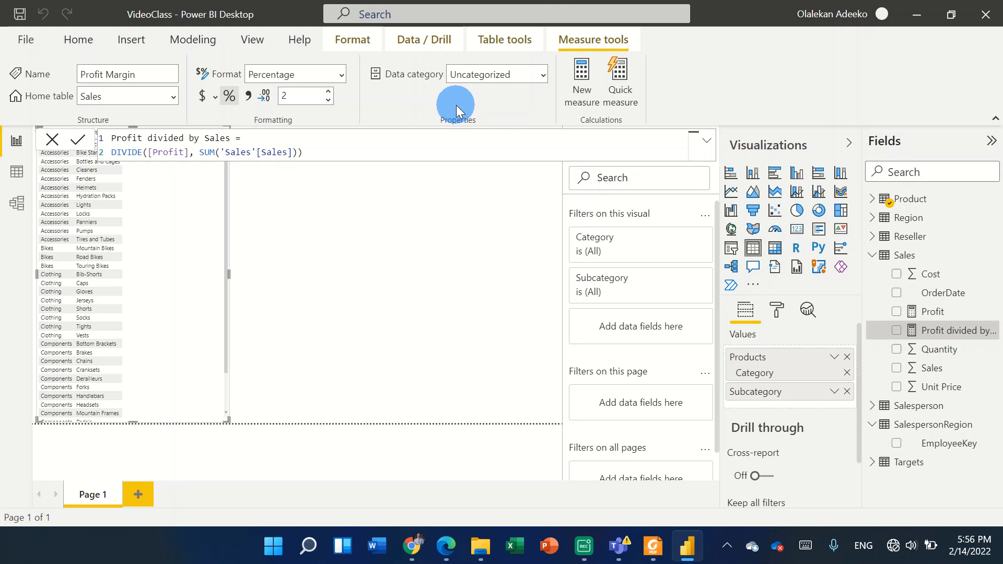
{"action": "left_click", "coordinate": [461, 244]}
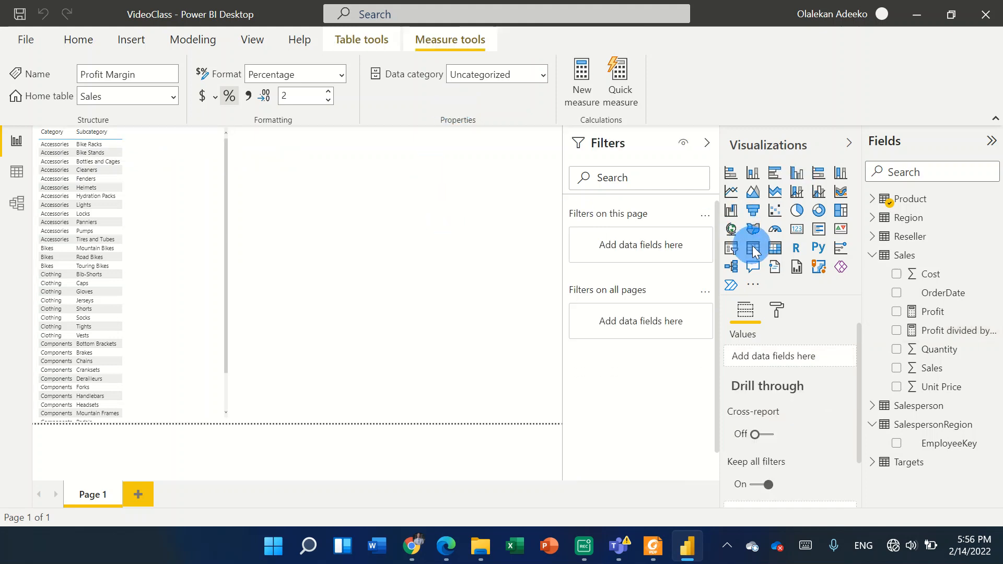
{"action": "left_click", "coordinate": [481, 256]}
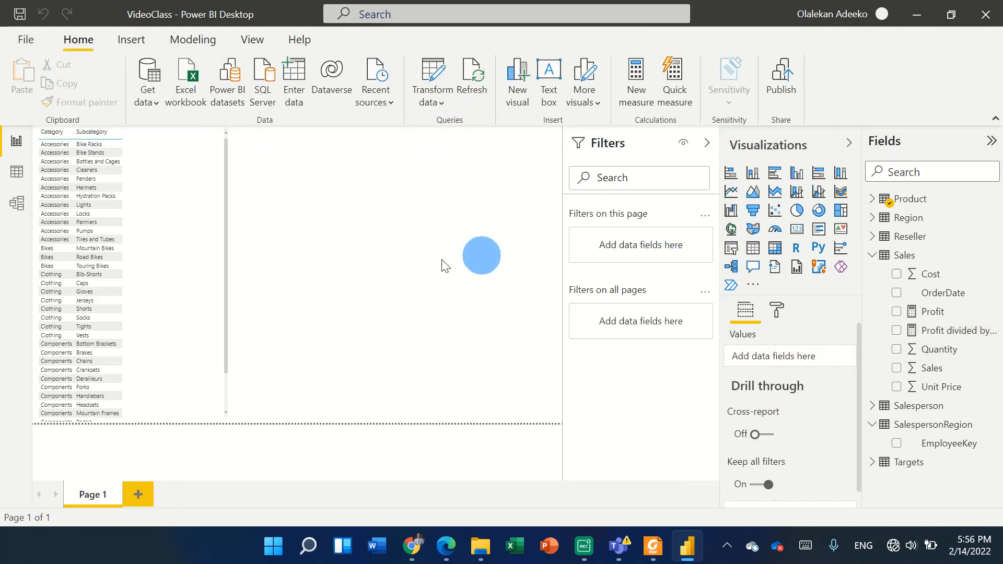
Build a widened table visual with Category, Sales, Profit and Profit divided by Sales, and check the profit and ratio values per category
{"action": "left_click", "coordinate": [754, 254]}
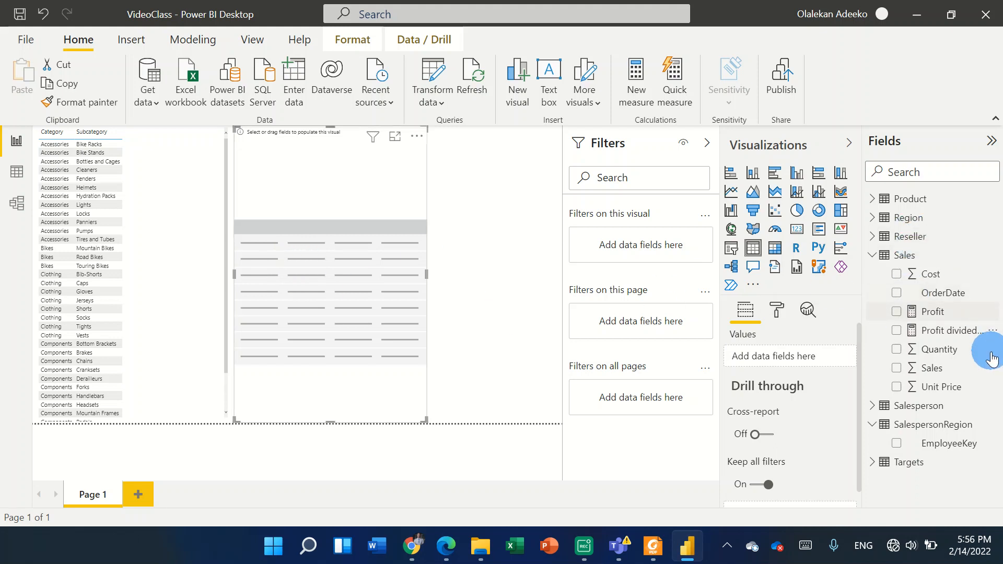
{"action": "left_click", "coordinate": [873, 199]}
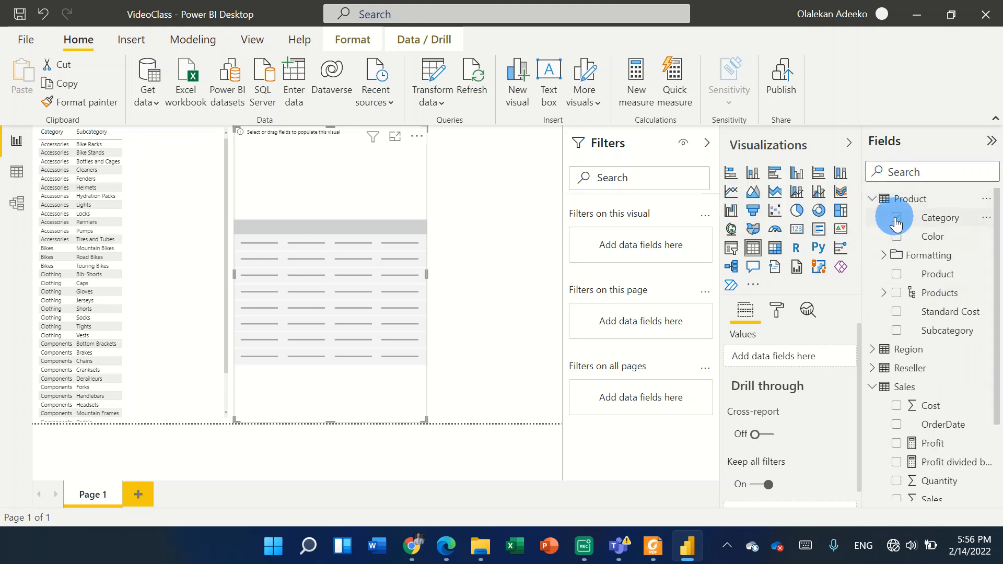
{"action": "left_click", "coordinate": [896, 220]}
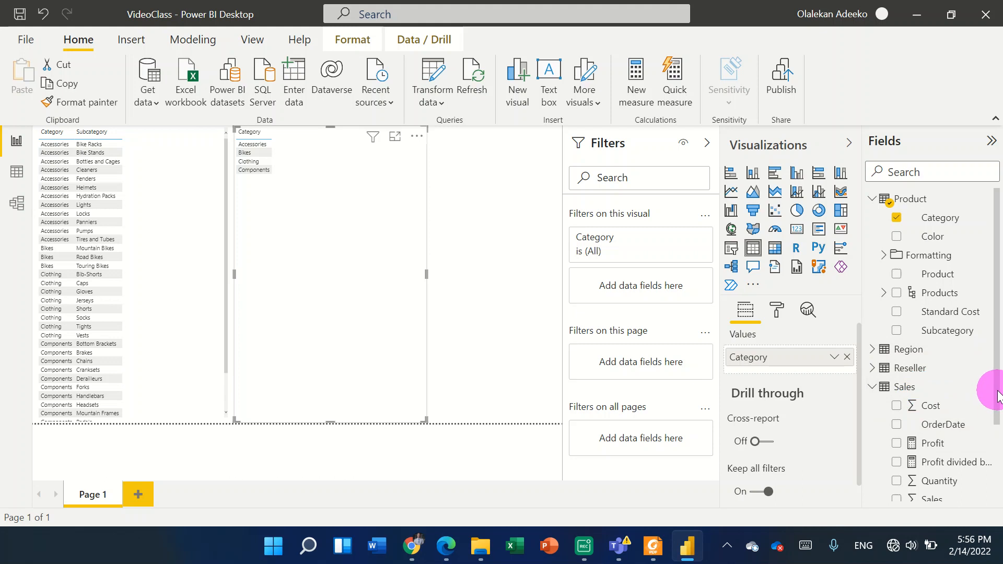
{"action": "scroll", "coordinate": [988, 397], "scroll_direction": "down", "scroll_amount": 3}
{"action": "left_click", "coordinate": [897, 404]}
{"action": "left_click", "coordinate": [897, 348]}
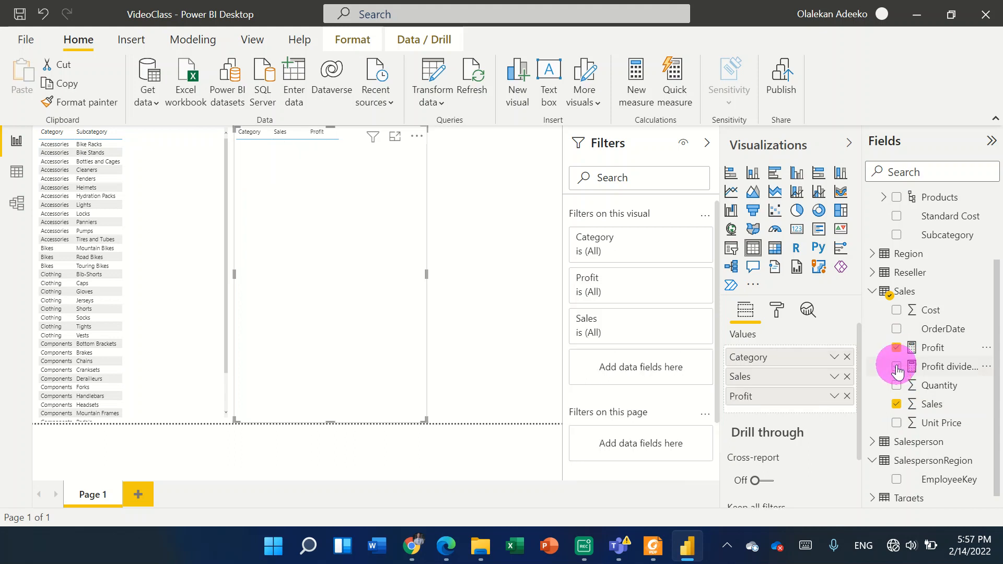
{"action": "left_click", "coordinate": [897, 369]}
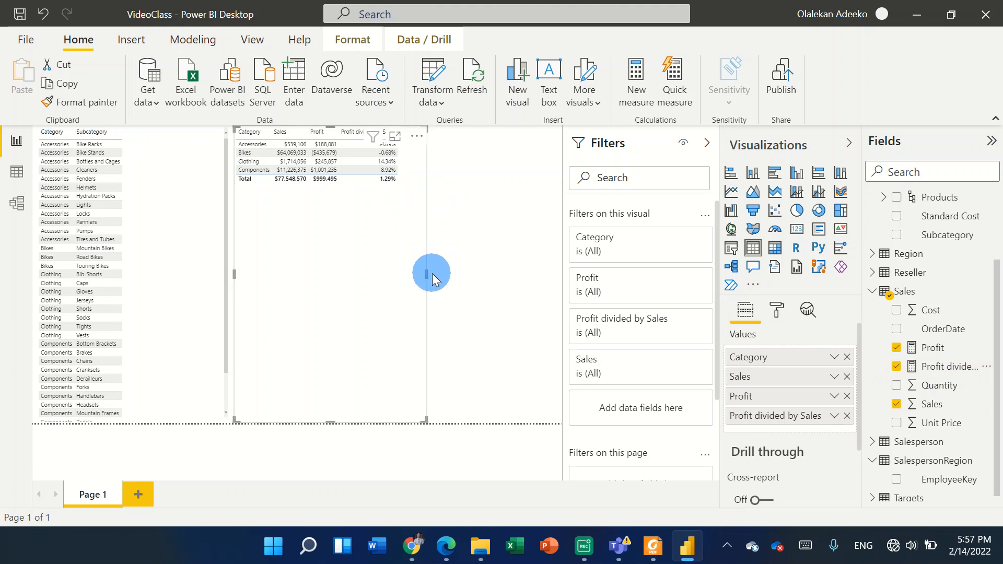
{"action": "left_click_drag", "start_coordinate": [429, 272], "coordinate": [488, 284]}
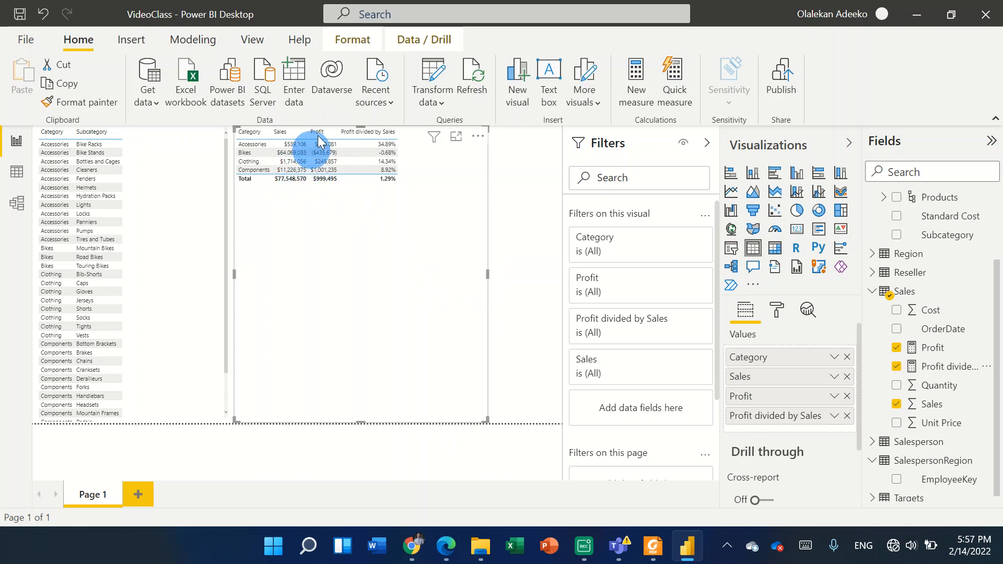
{"action": "left_click_drag", "start_coordinate": [325, 144], "coordinate": [327, 153]}
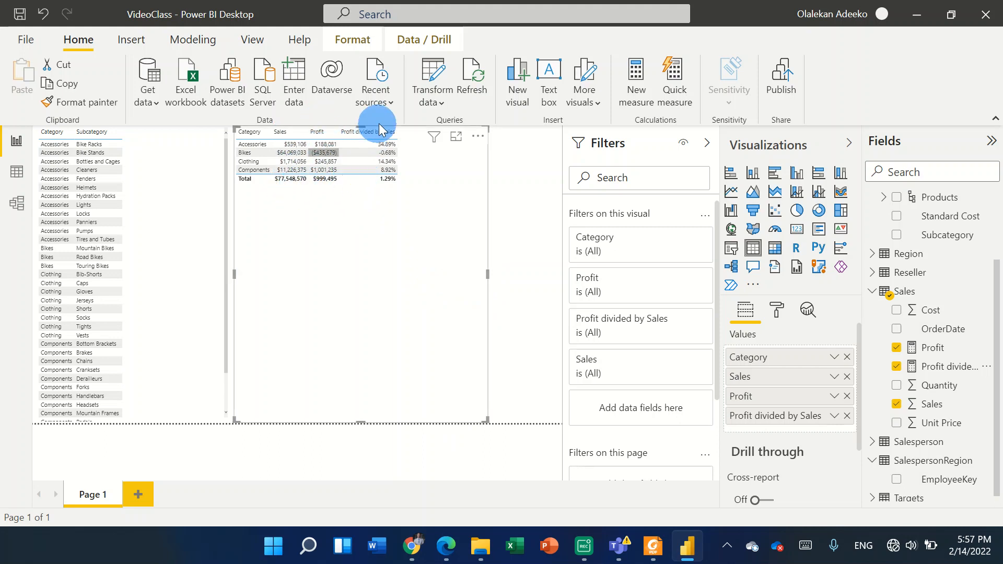
{"action": "left_click_drag", "start_coordinate": [392, 132], "coordinate": [393, 179]}
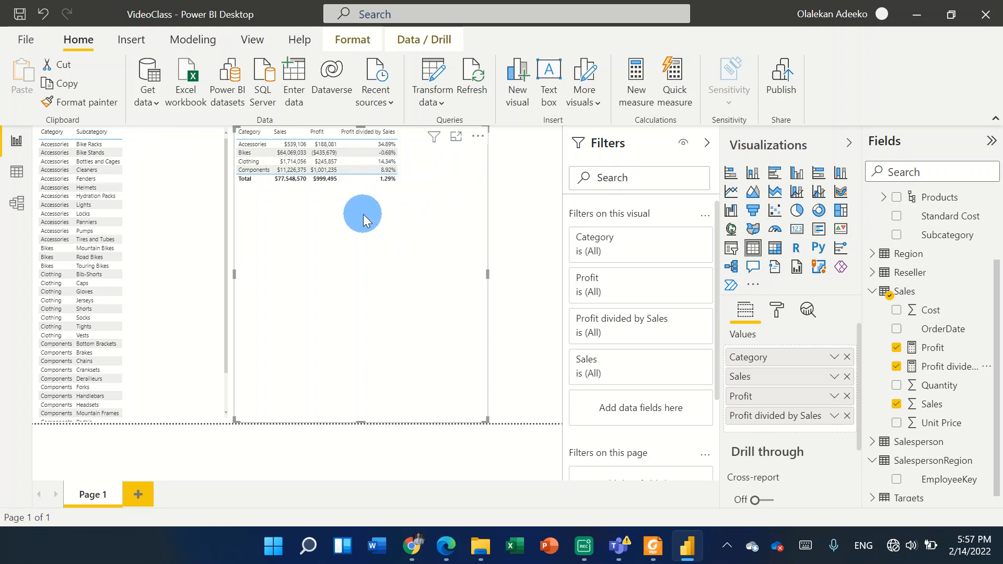
Remove both table visuals from Page 1 and save the report
{"action": "left_click", "coordinate": [477, 136]}
{"action": "left_click", "coordinate": [521, 191]}
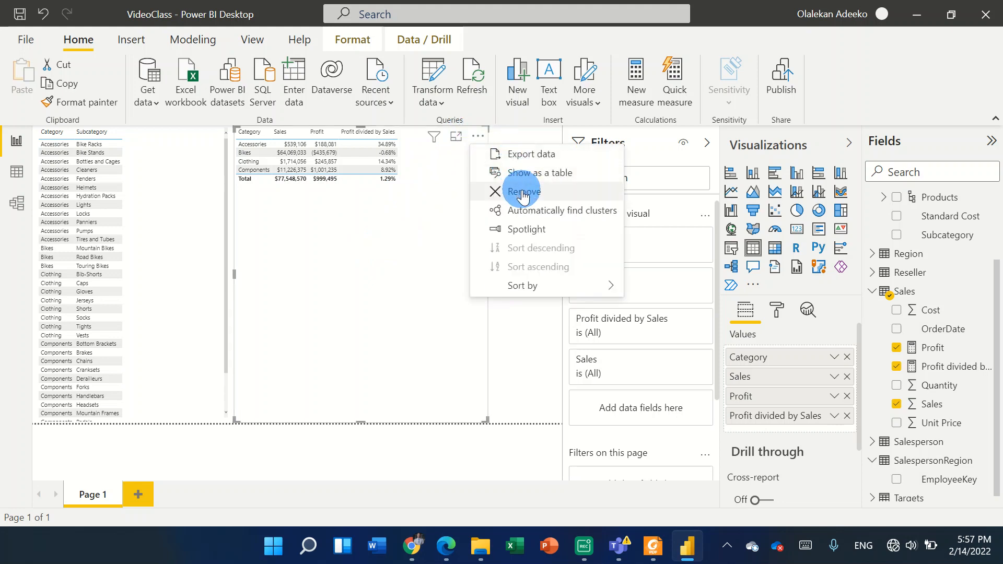
{"action": "left_click", "coordinate": [190, 153]}
{"action": "left_click", "coordinate": [219, 135]}
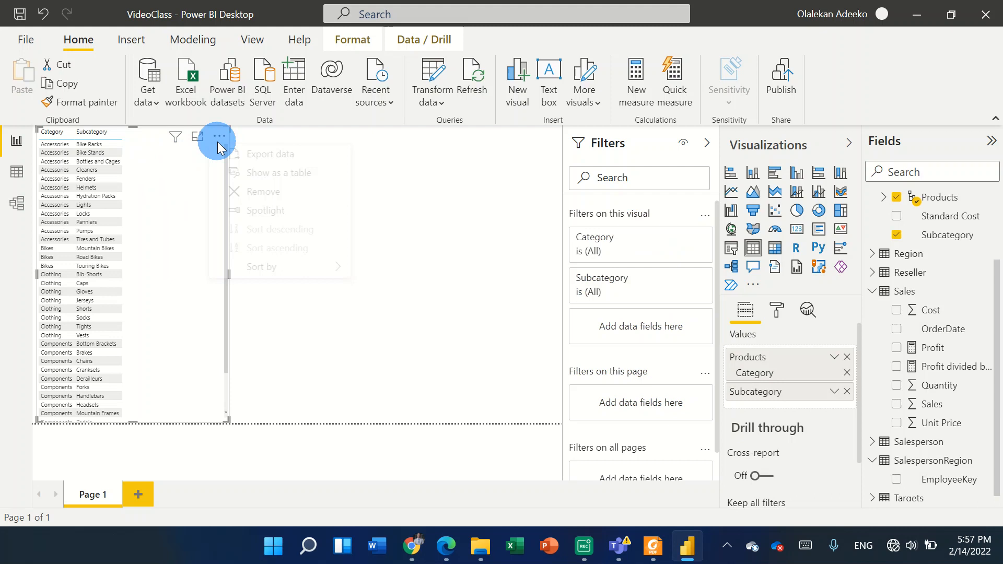
{"action": "left_click", "coordinate": [272, 191]}
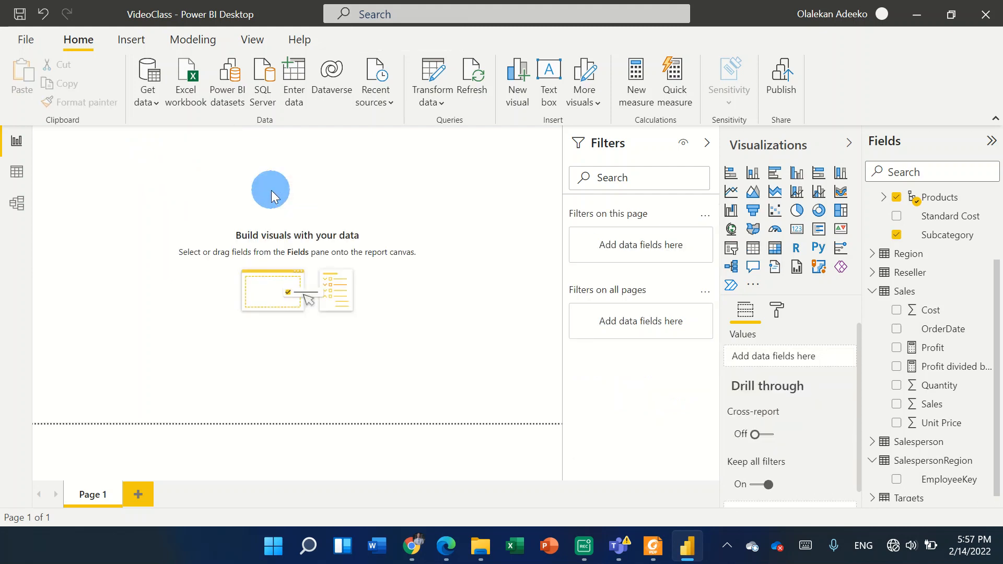
{"action": "left_click", "coordinate": [389, 234]}
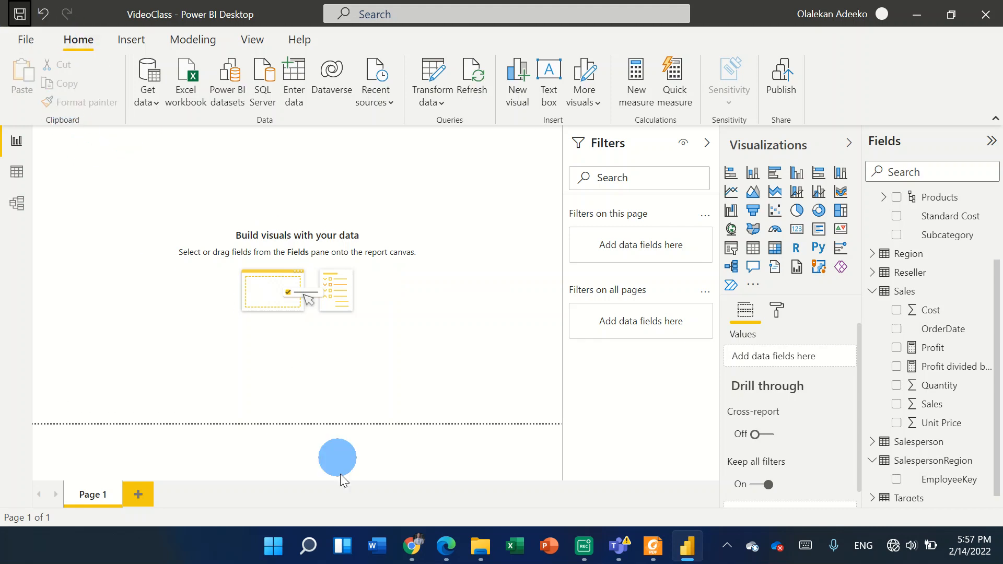
{"action": "key", "text": "ctrl+s"}
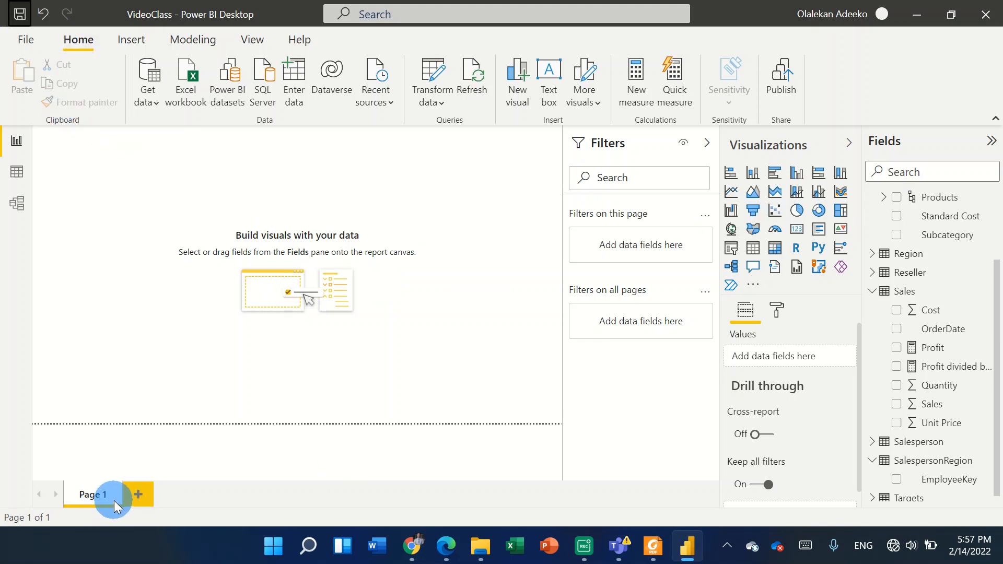